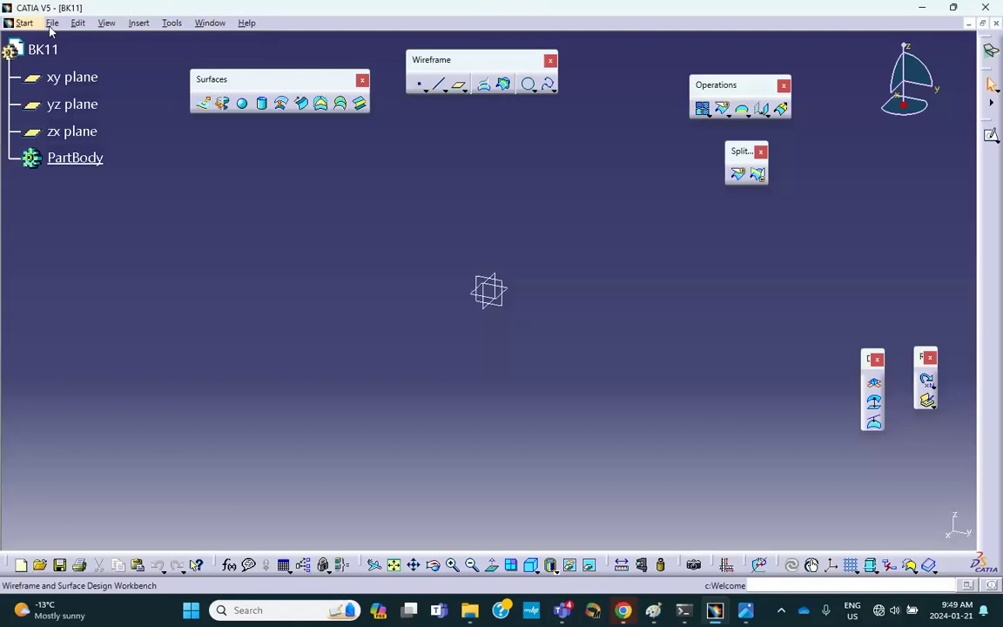
Step: Save the new part as BK11.CATPart in the HW3 CAD folder through Save Management
left_click(23, 23)
mouse_move(52, 22)
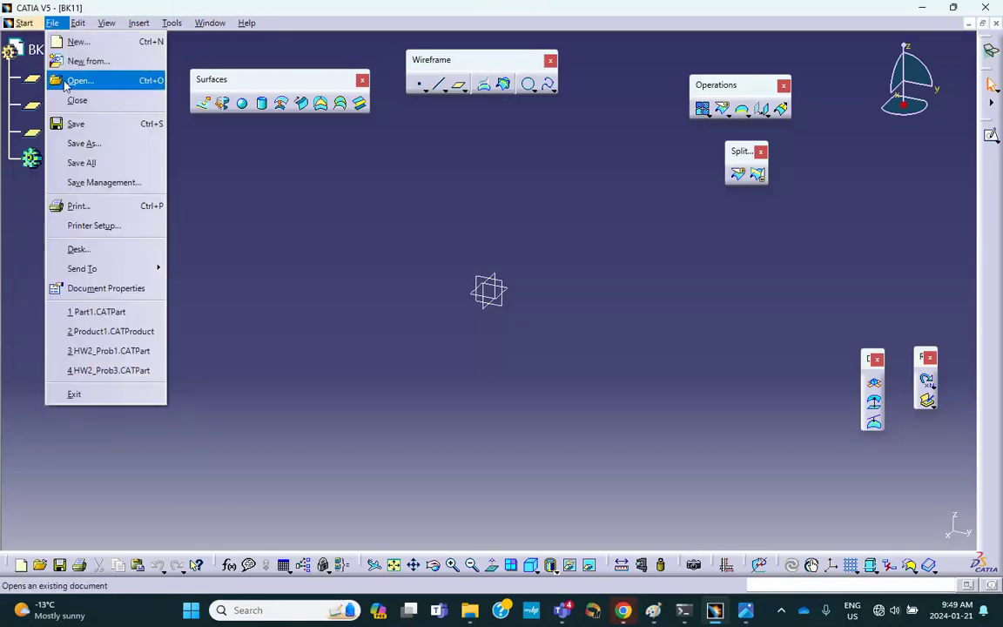
left_click(82, 182)
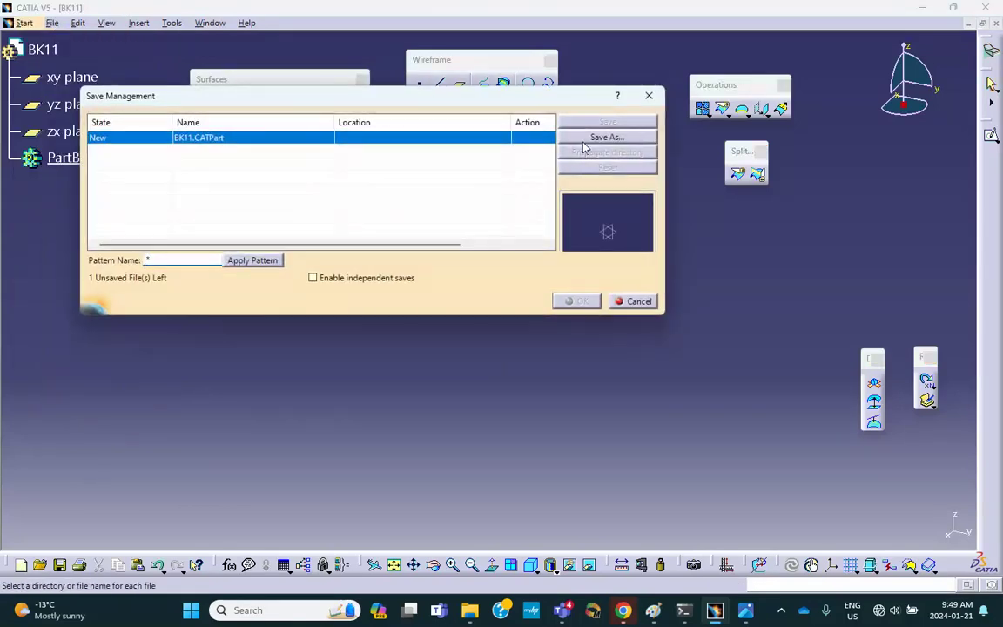
left_click(590, 139)
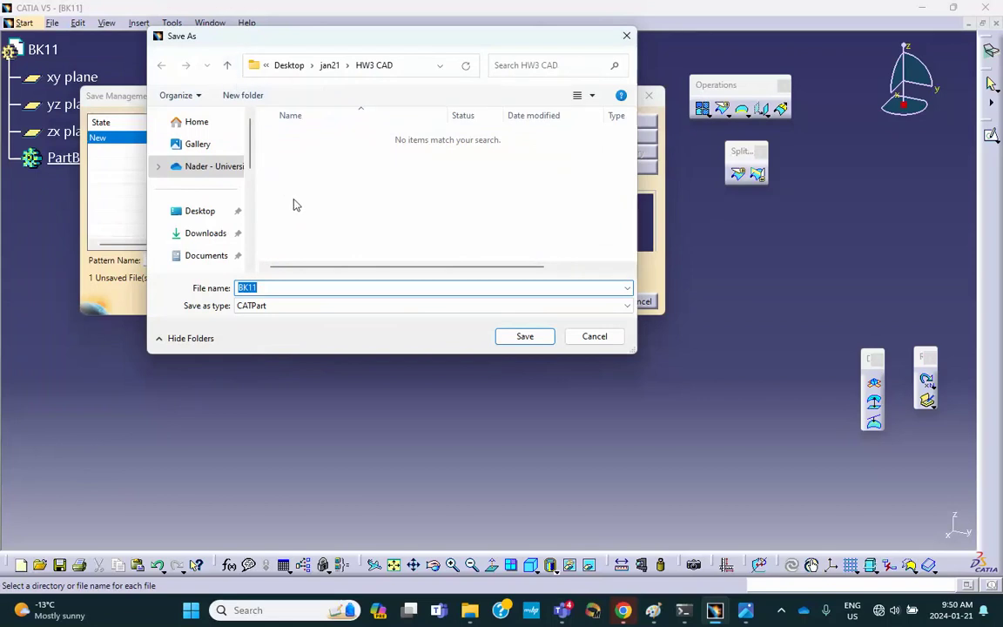
left_click(525, 337)
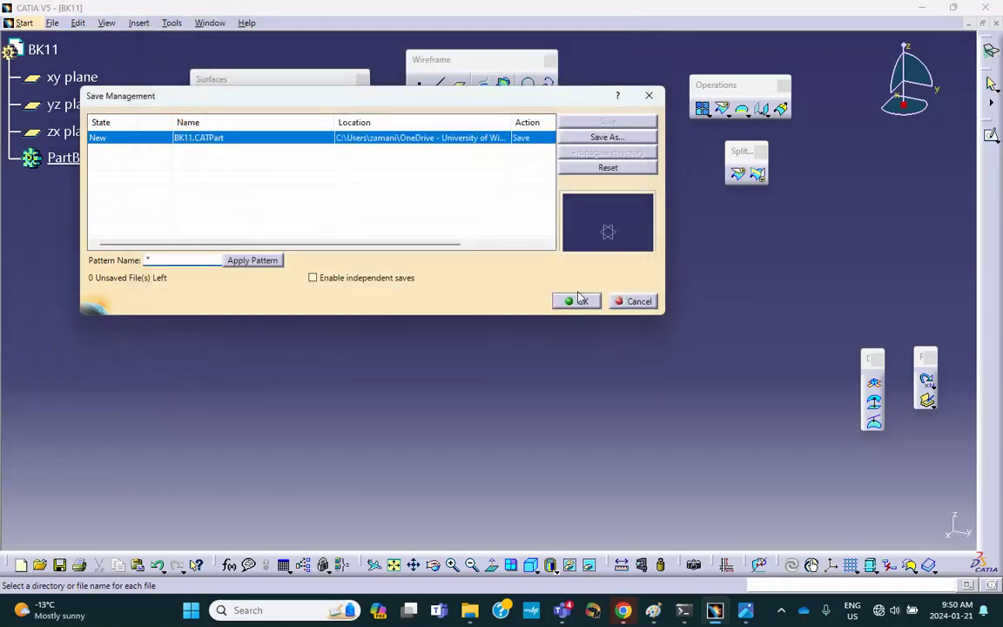
left_click(576, 301)
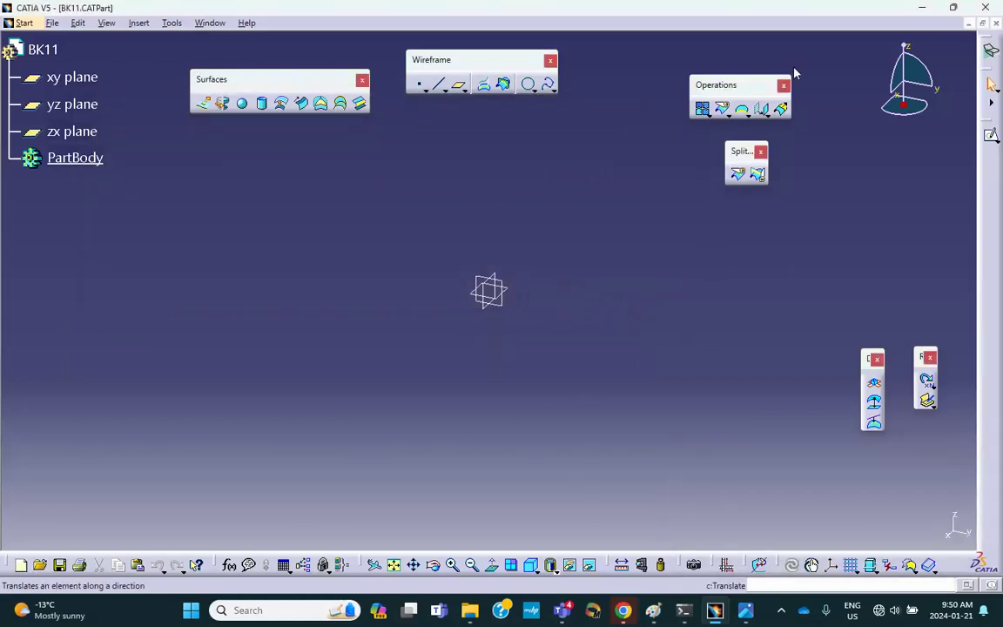
Step: Restore the window to a smaller size beside the reference drawing and move the Surfaces and Wireframe toolbars out of the way
left_click(952, 7)
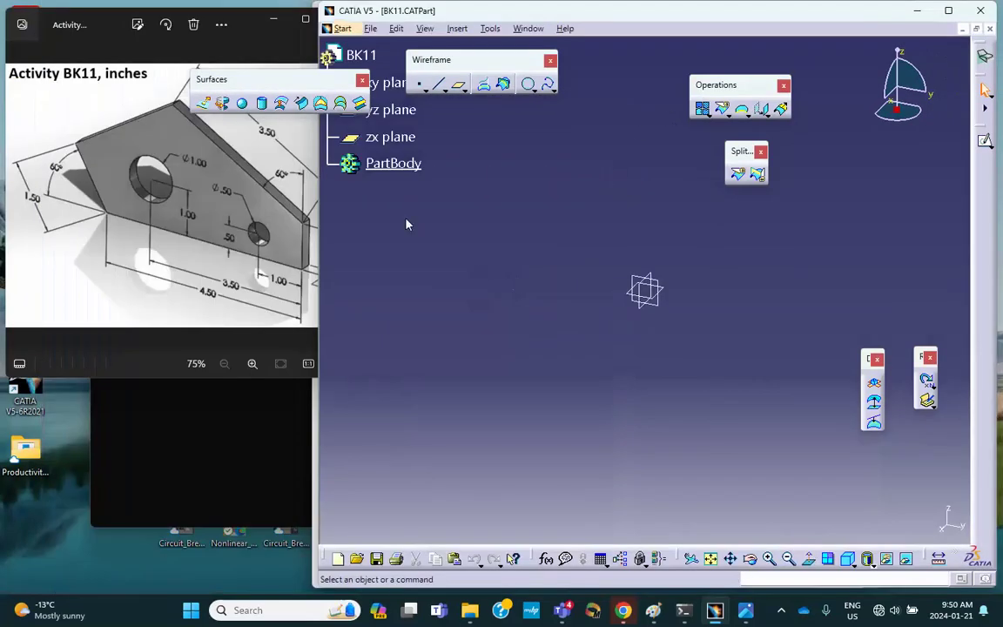
left_click_drag(261, 81, 803, 477)
left_click_drag(512, 61, 556, 494)
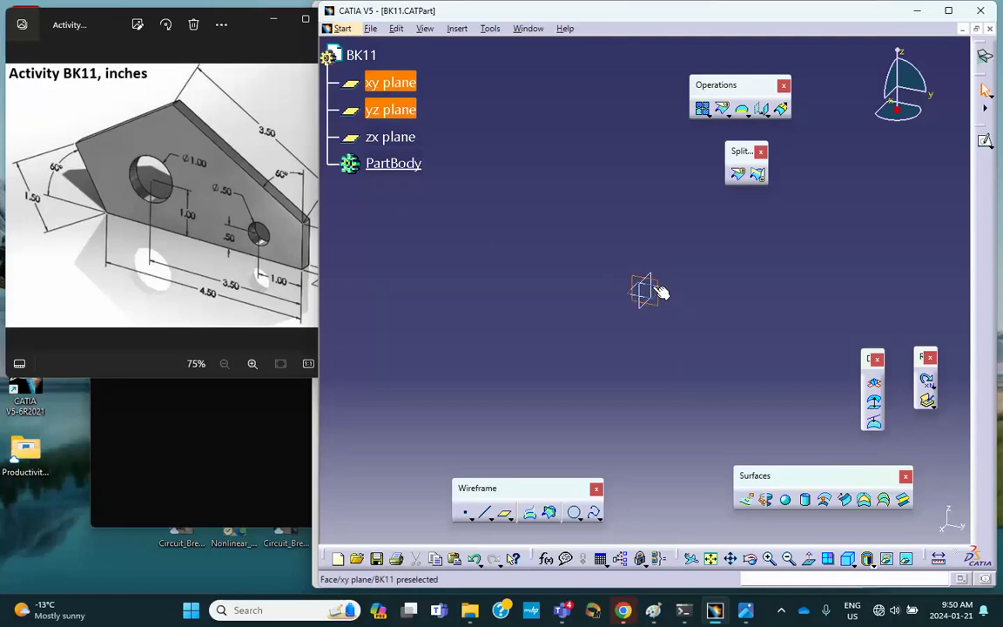
Step: Start a sketch on the yz plane
left_click(657, 291)
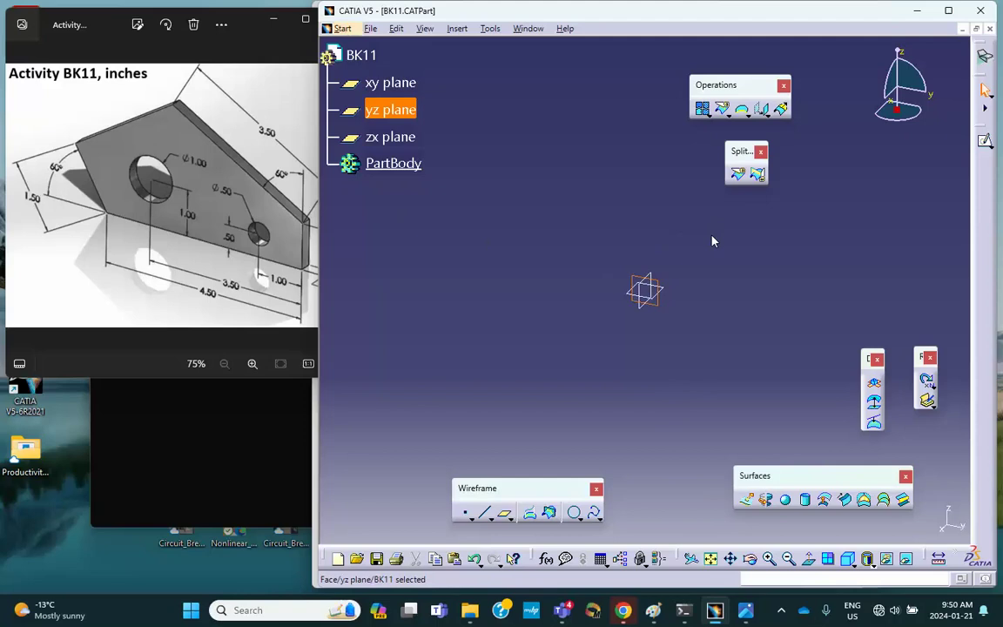
left_click(985, 140)
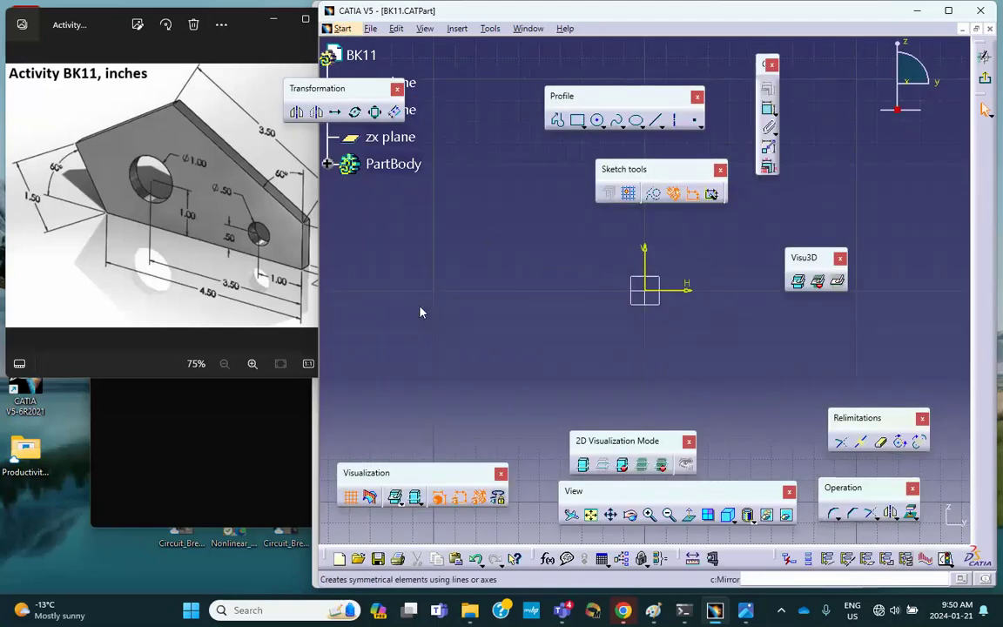
middle_click_drag(423, 305, 343, 363)
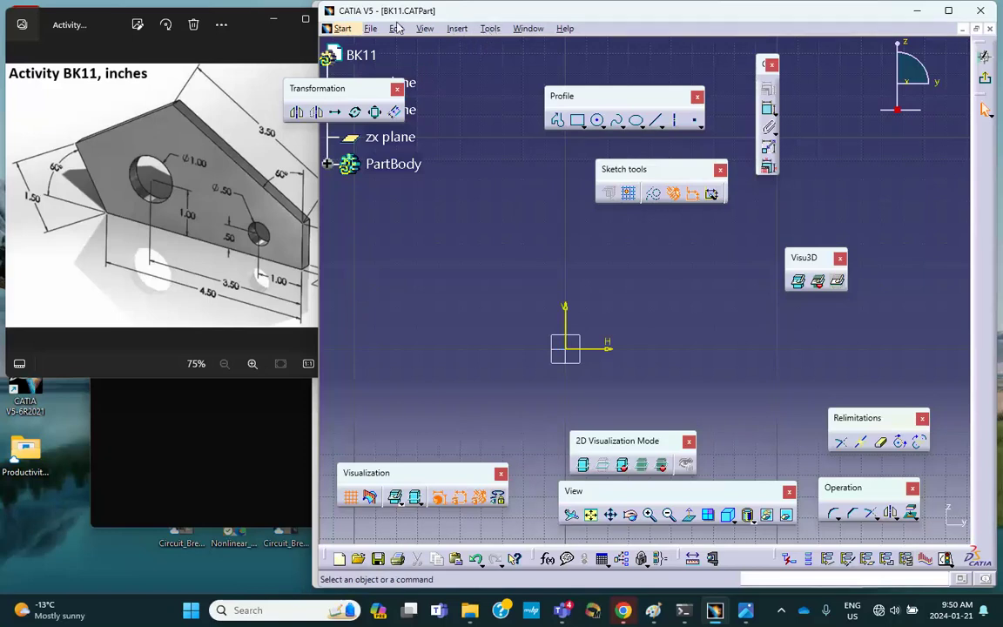
Step: Set the length unit to Inch (in) in the options
left_click(487, 30)
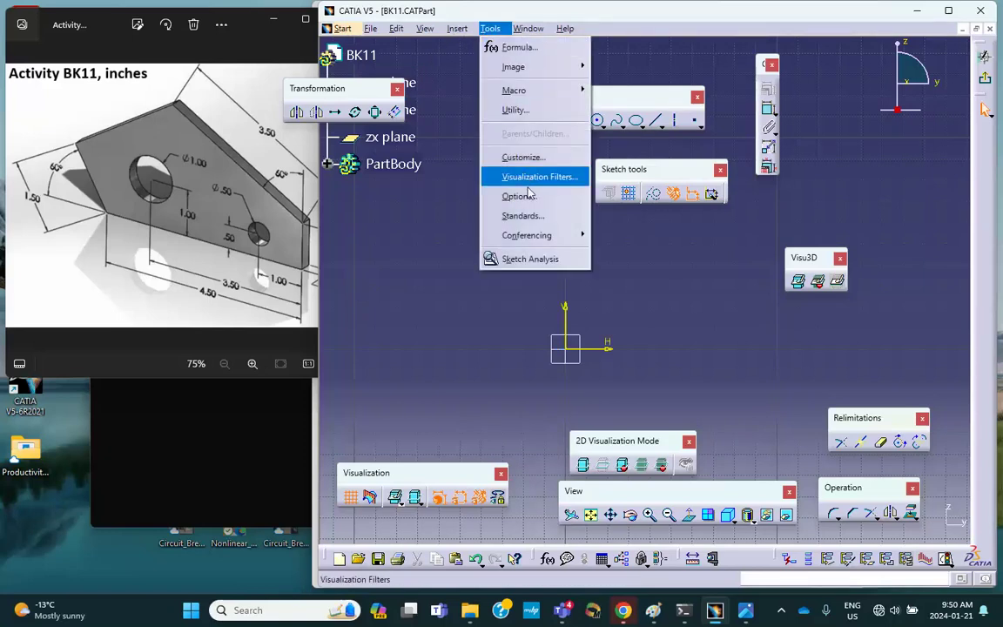
left_click(516, 195)
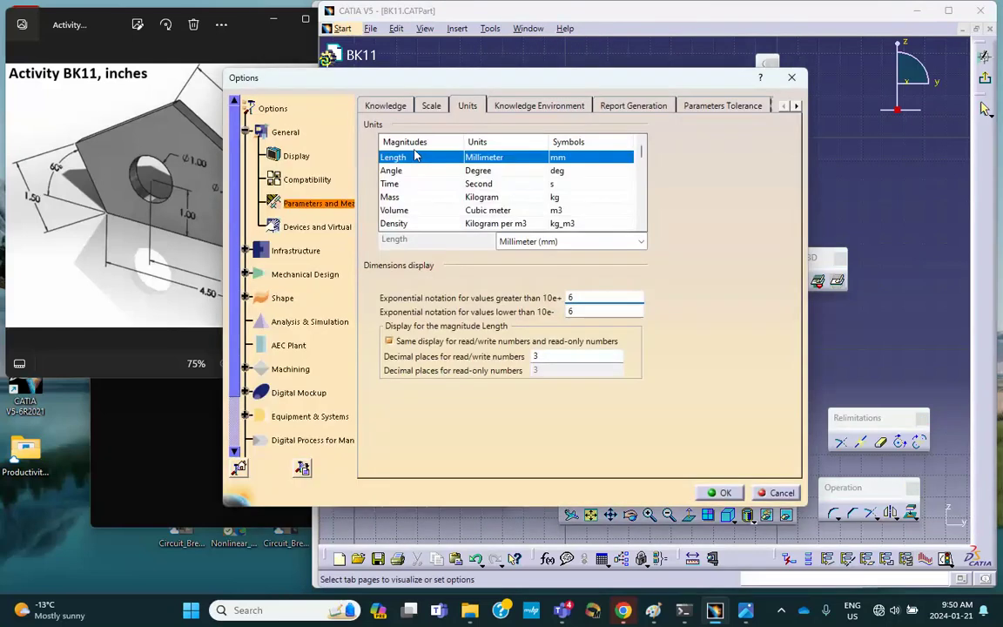
left_click(523, 242)
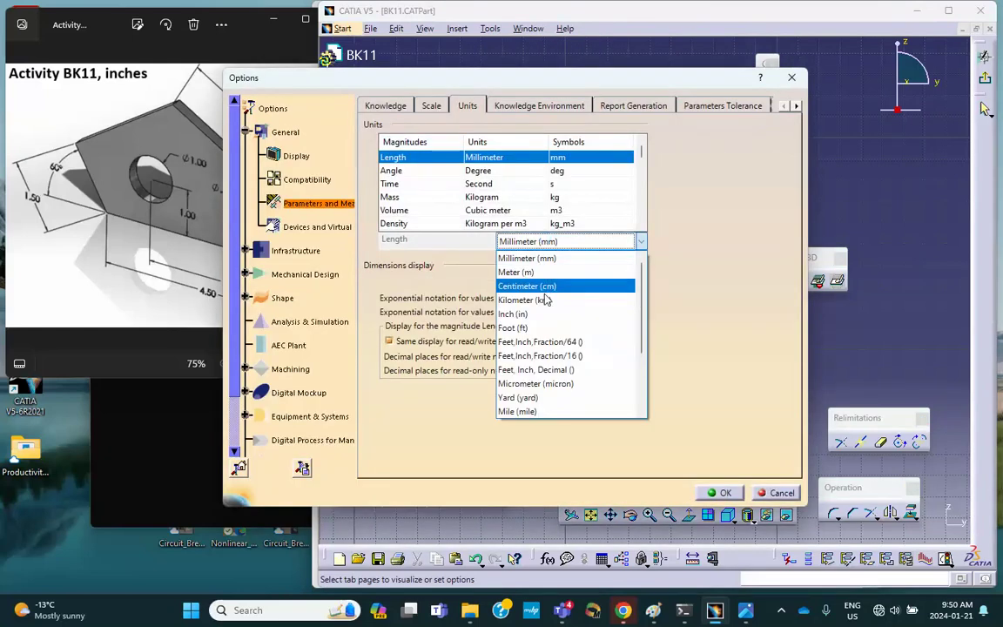
left_click(527, 315)
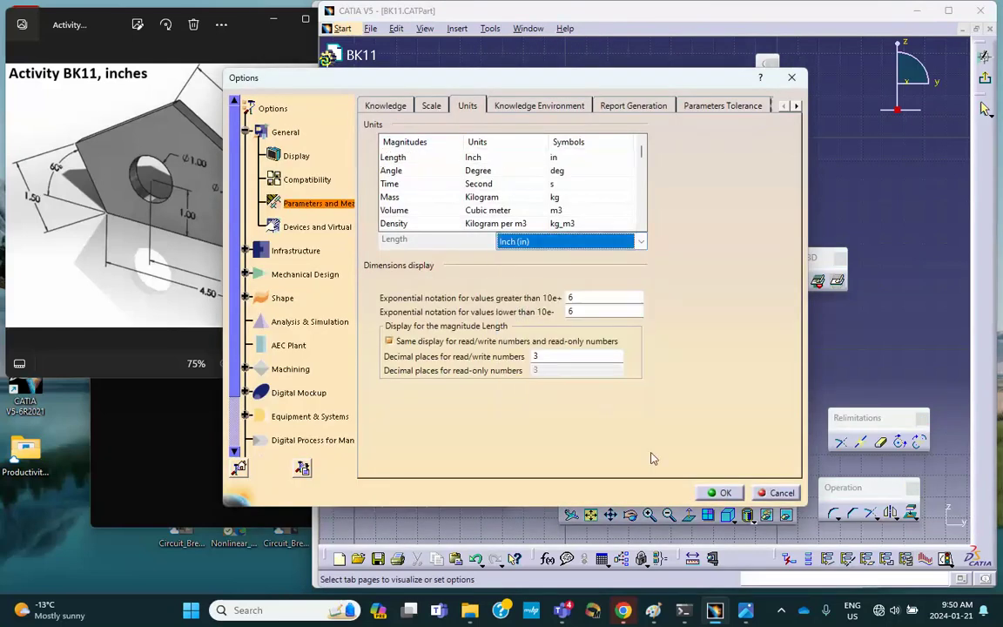
left_click(721, 493)
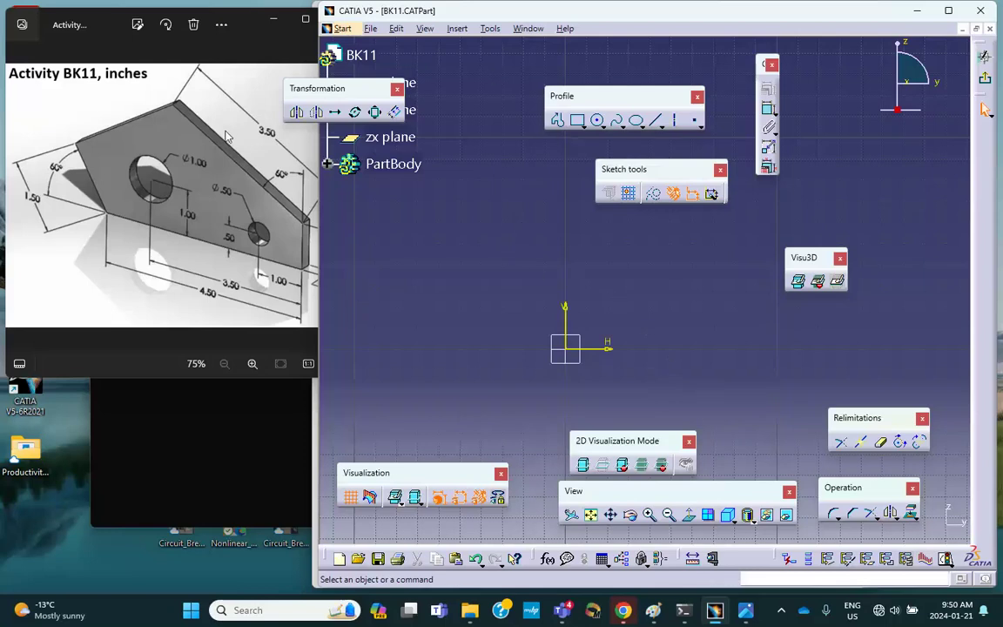
Step: Sketch a closed five-sided profile with a base about 6.15 in long on the horizontal axis and a vertical right edge about 1.05 in high
left_click(555, 120)
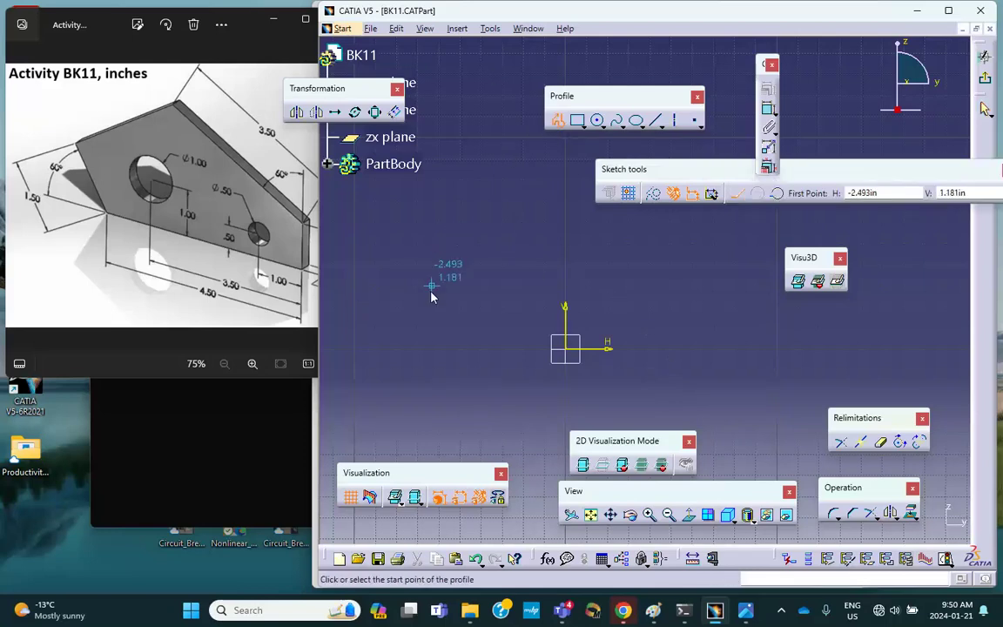
left_click(427, 344)
left_click(383, 282)
left_click(484, 207)
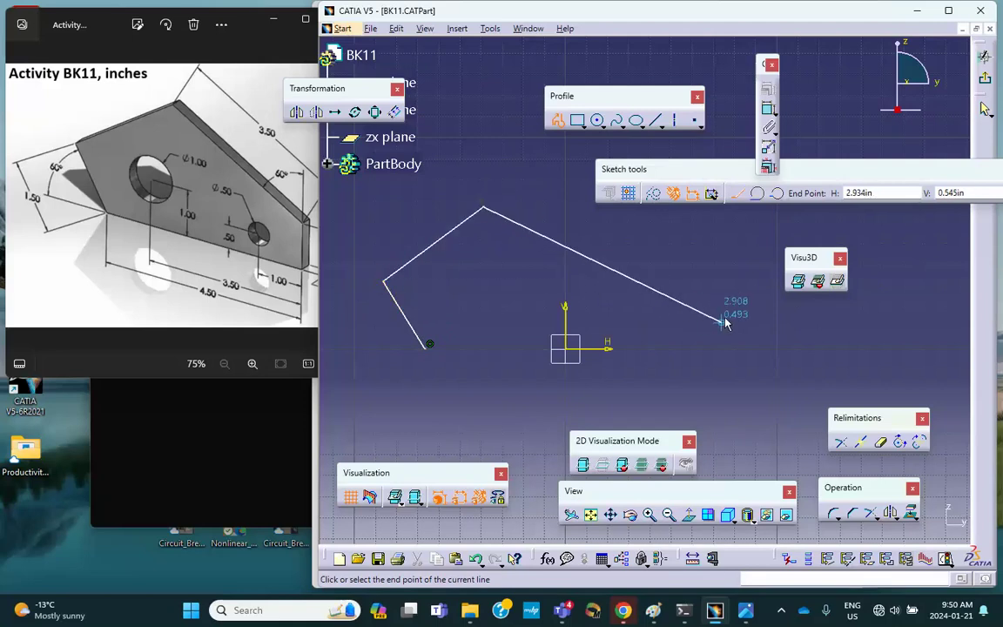
left_click(755, 293)
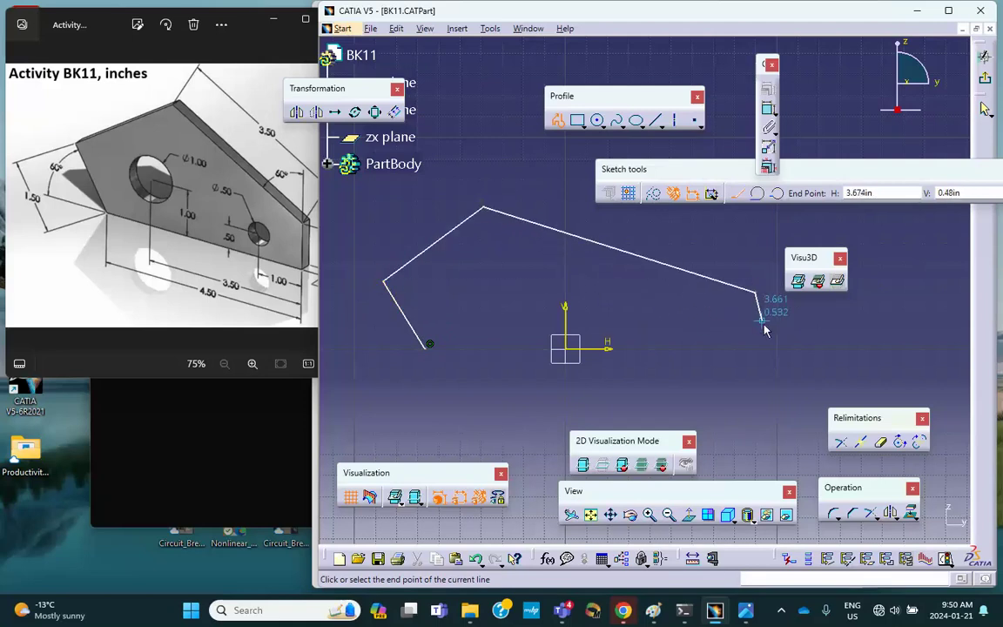
left_click(755, 349)
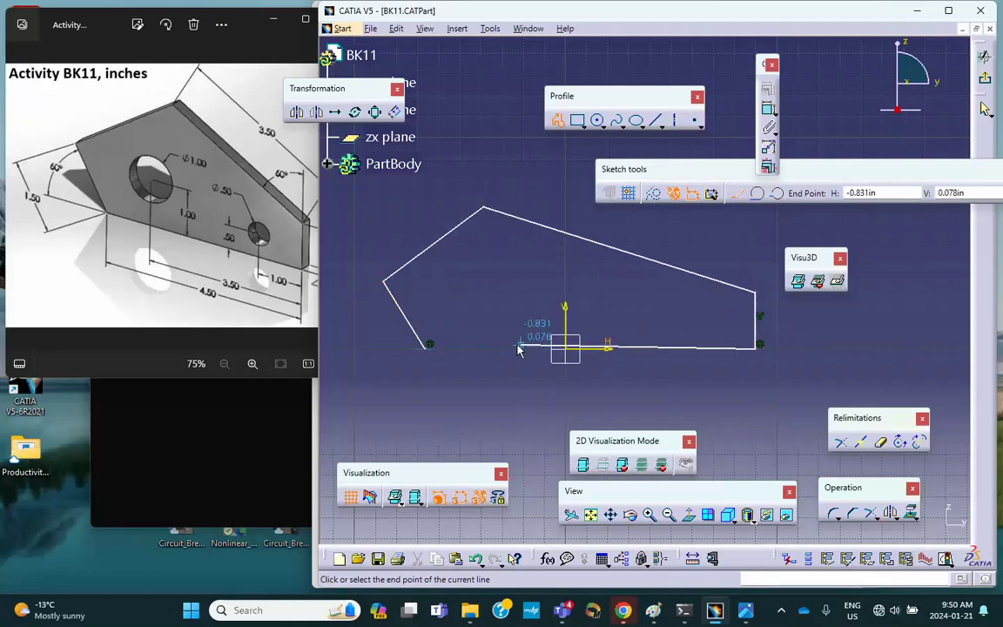
left_click(423, 347)
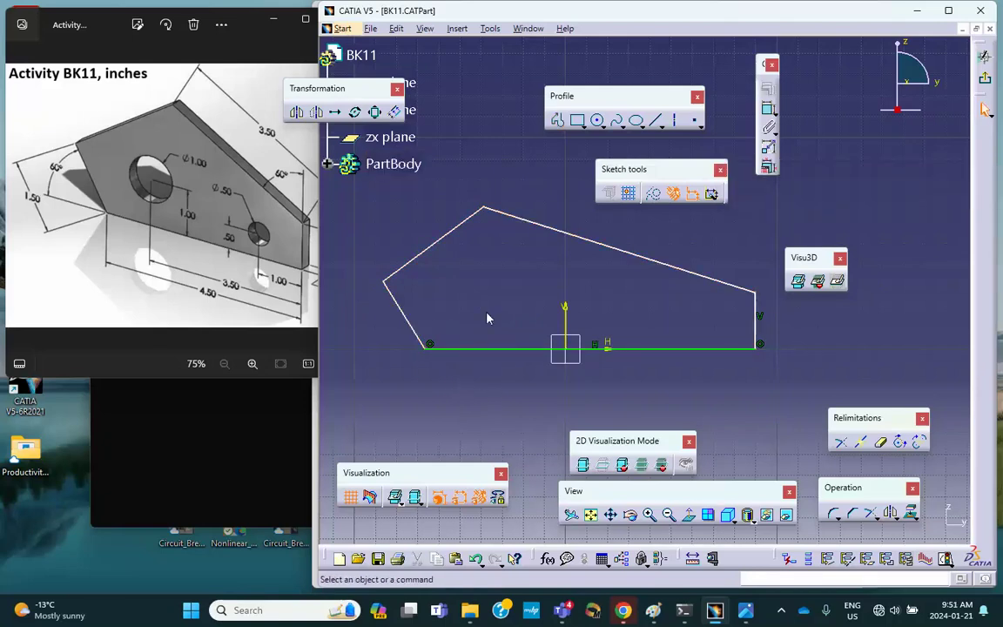
Step: Dimension the profile's horizontal base edge and set its length to 4.5 in
left_click(768, 109)
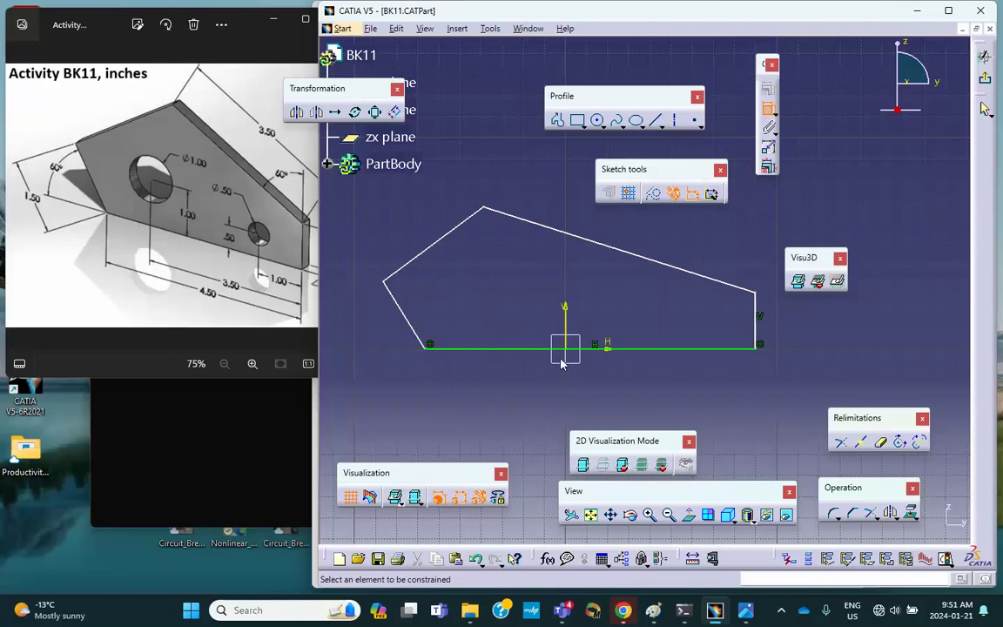
left_click(535, 350)
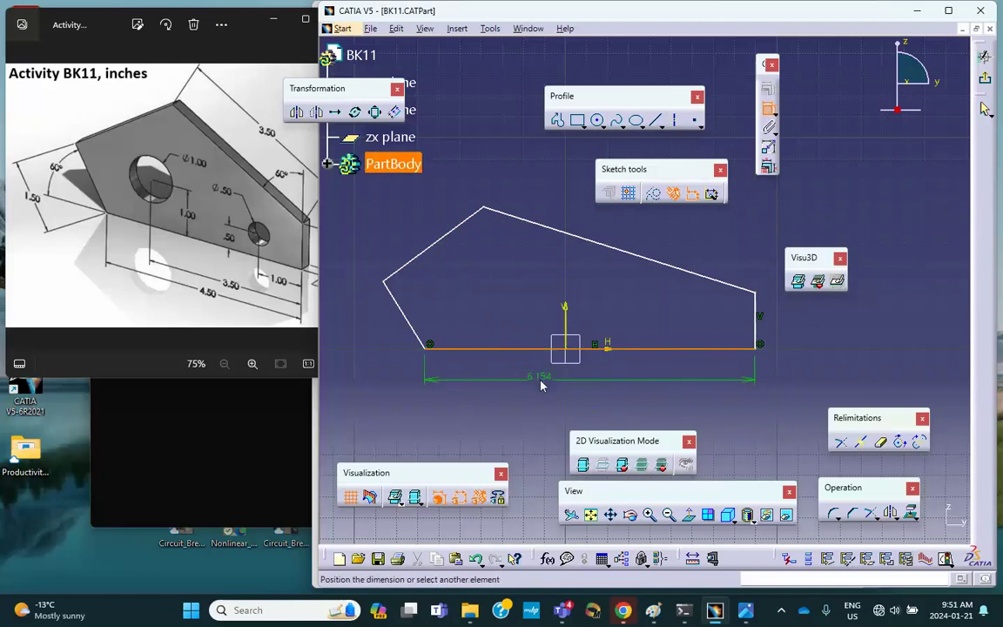
left_click(541, 383)
double_click(540, 375)
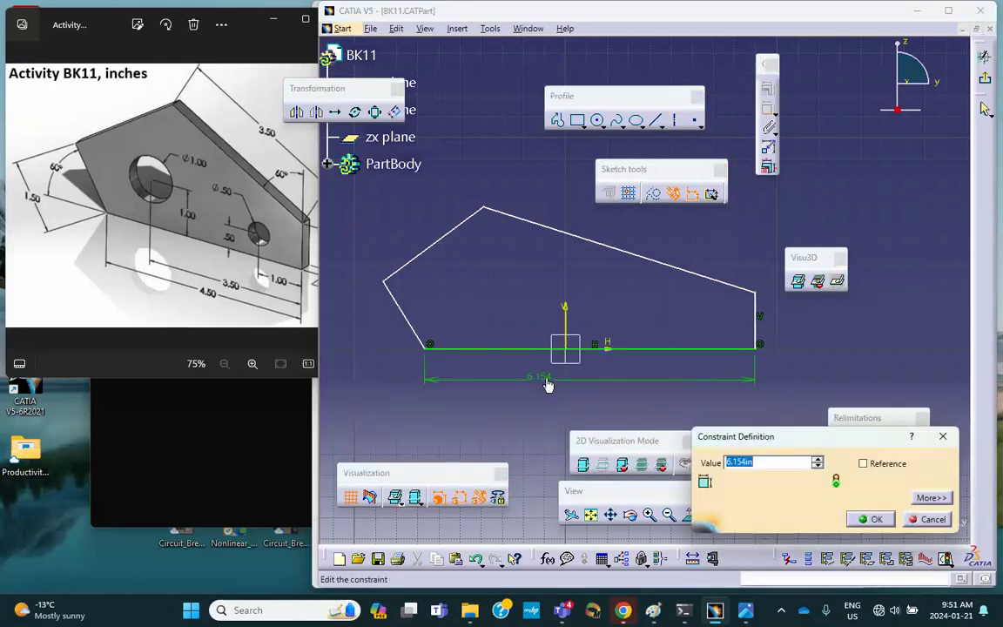
type("4.5")
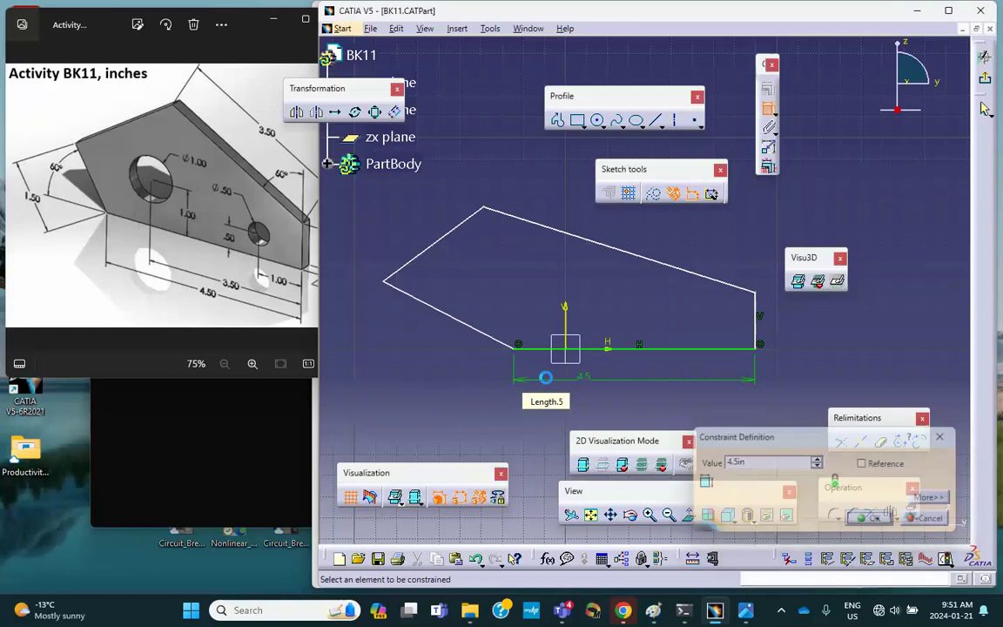
key("Return")
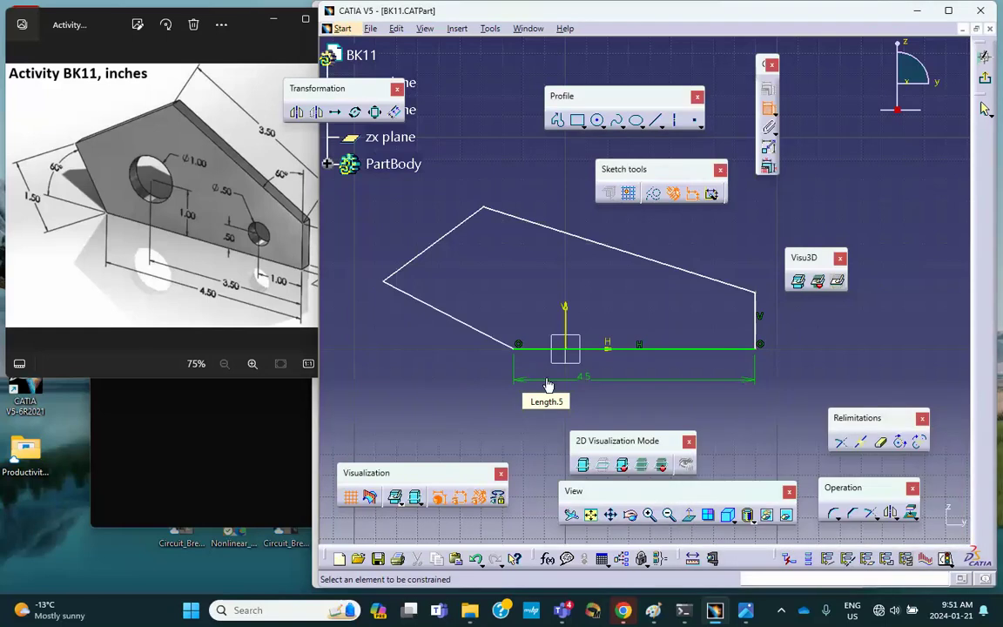
Step: Dimension the profile's lower-left slanted edge and set its length to 1.5 in
left_click(483, 333)
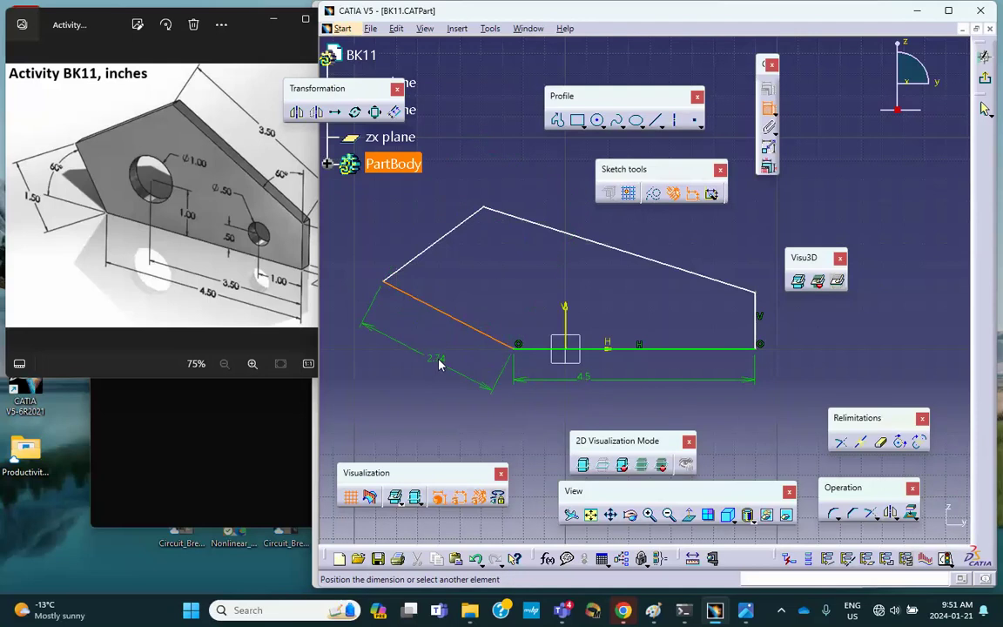
left_click(438, 364)
double_click(443, 369)
type("1")
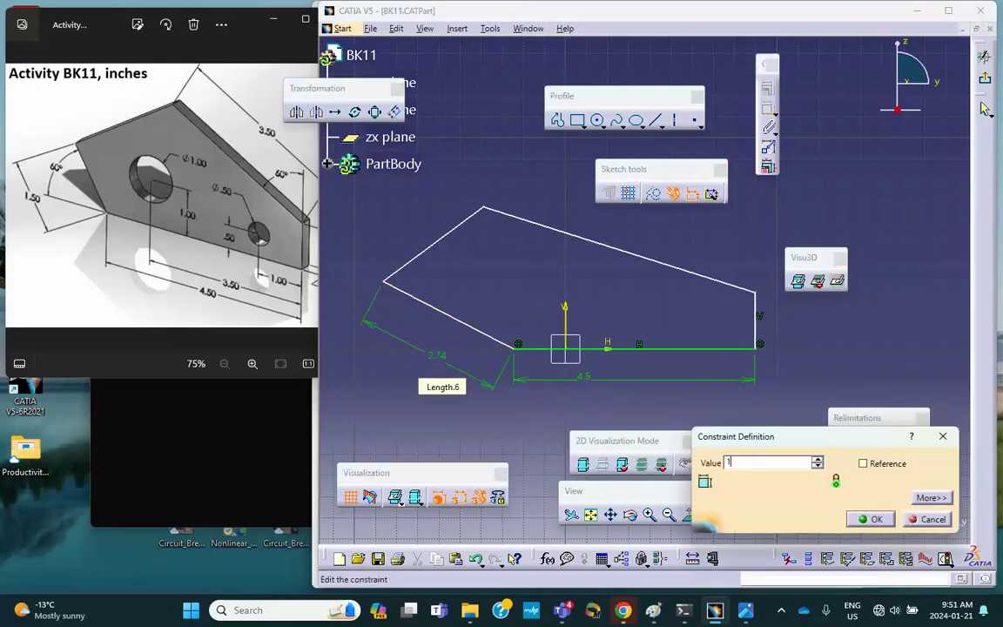
type(".5in")
key("Return")
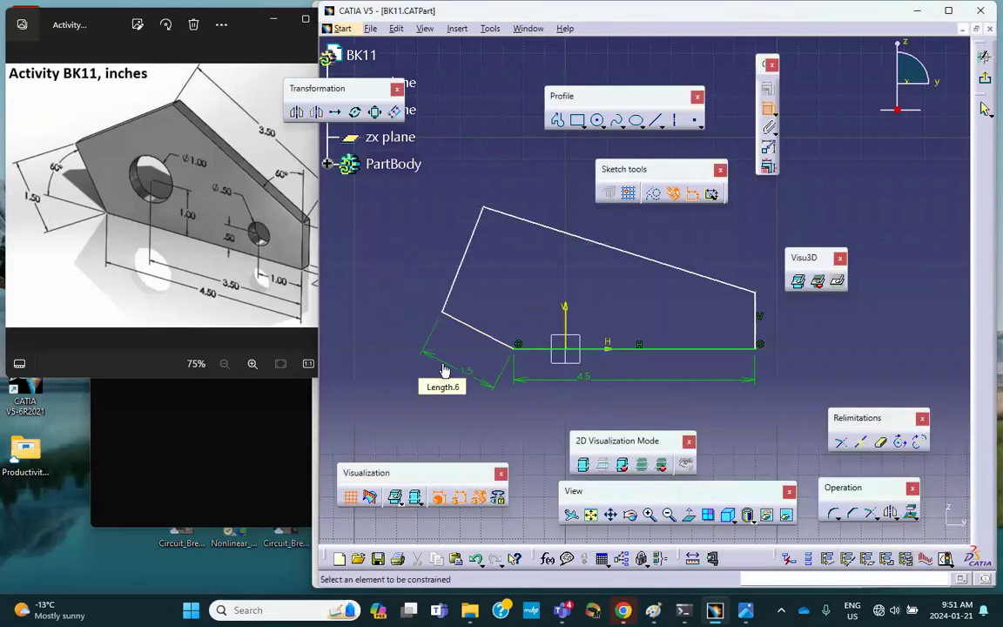
Step: Add an angle dimension between the lower-left slanted edge and the base, measured outside the profile, and set it to 60 degrees
left_click(484, 333)
left_click(533, 348)
left_click(458, 348)
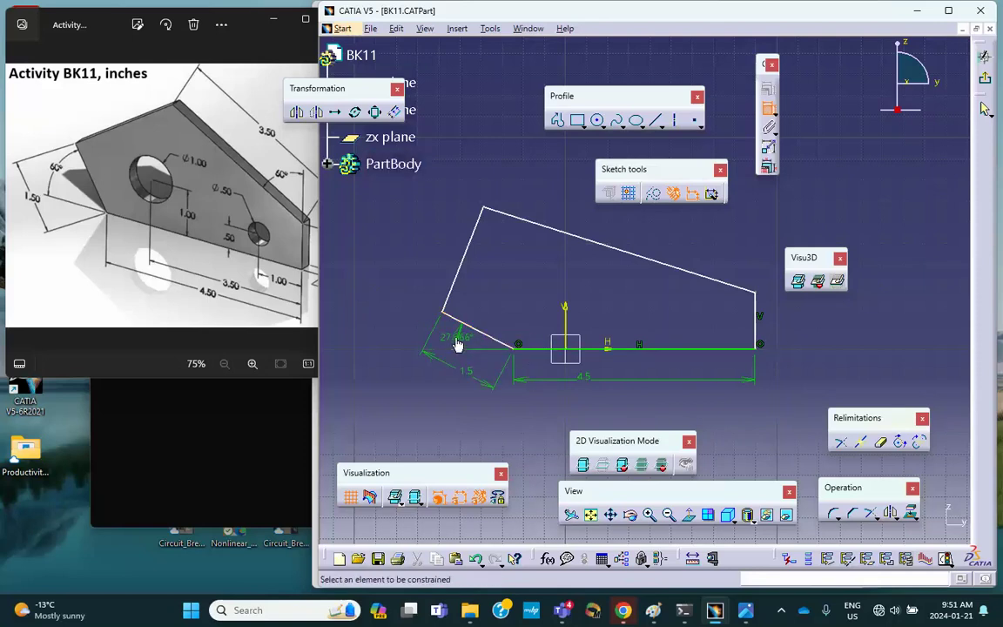
double_click(460, 342)
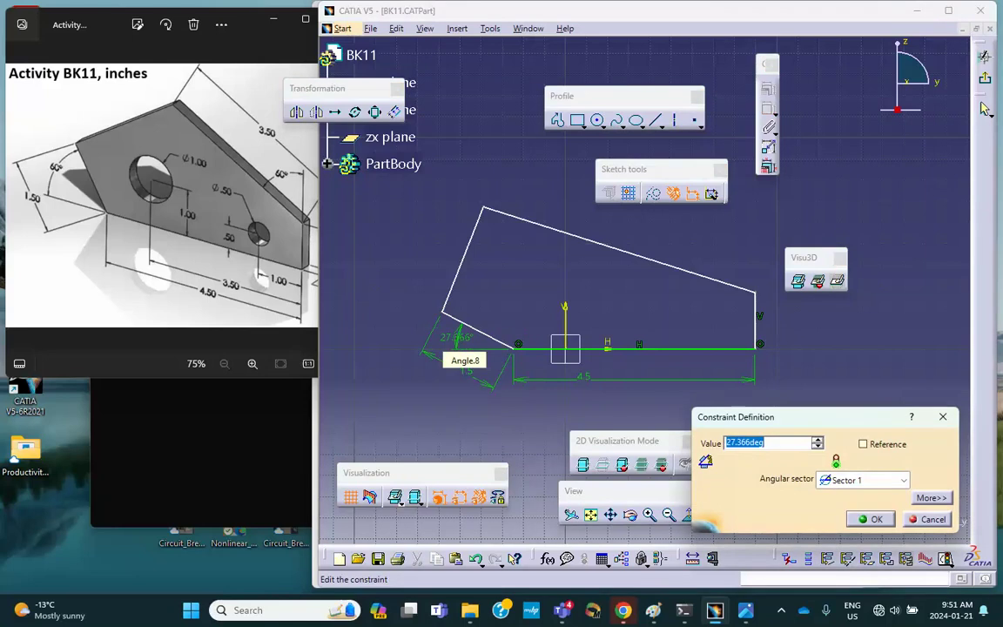
type("60")
key("Return")
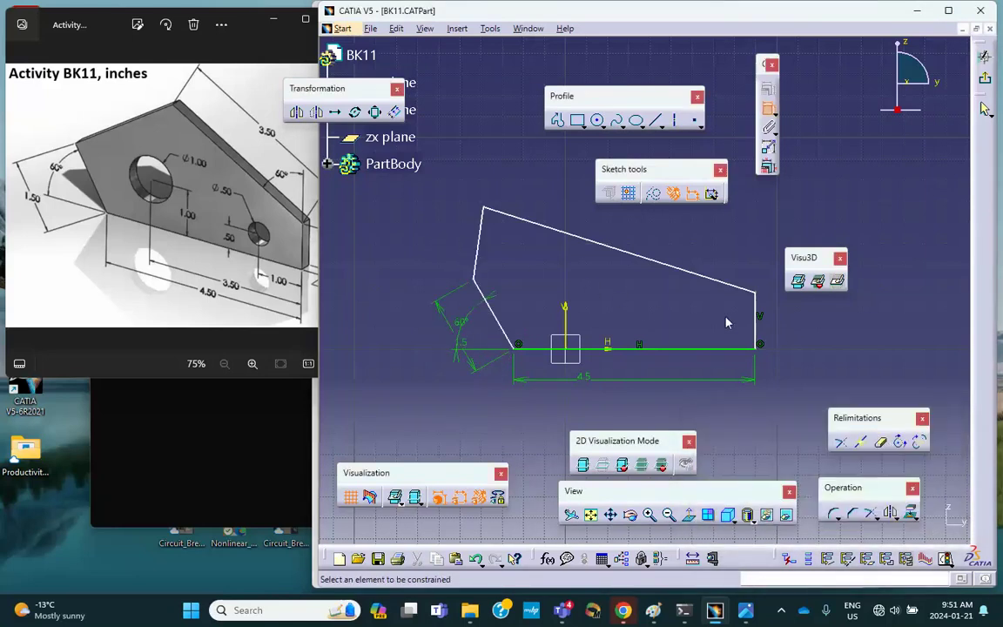
Step: Dimension the profile's vertical right edge and set its length to 1 in, as given in the reference drawing
left_click(757, 326)
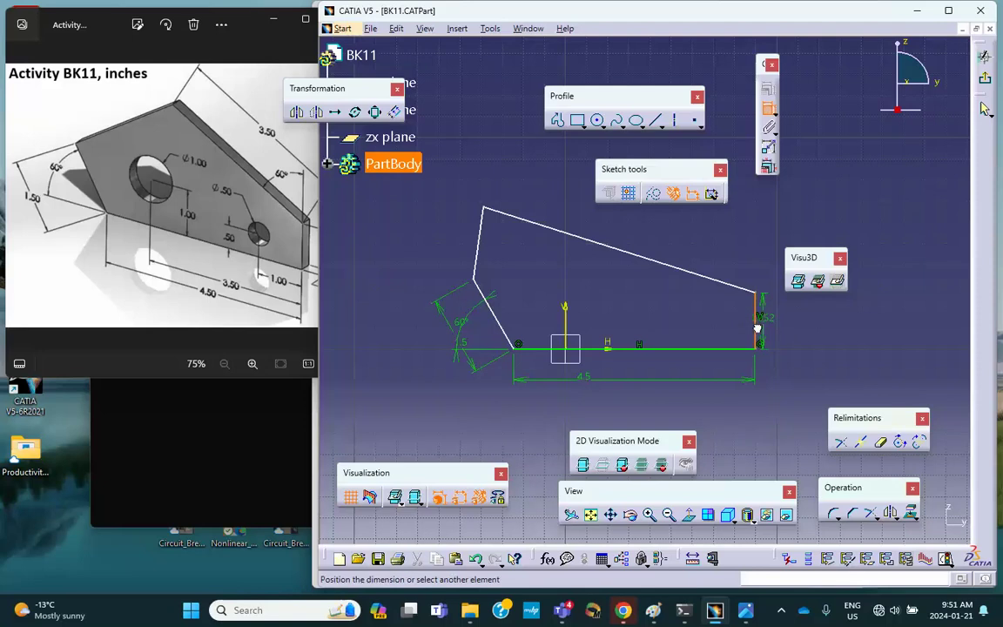
left_click(779, 331)
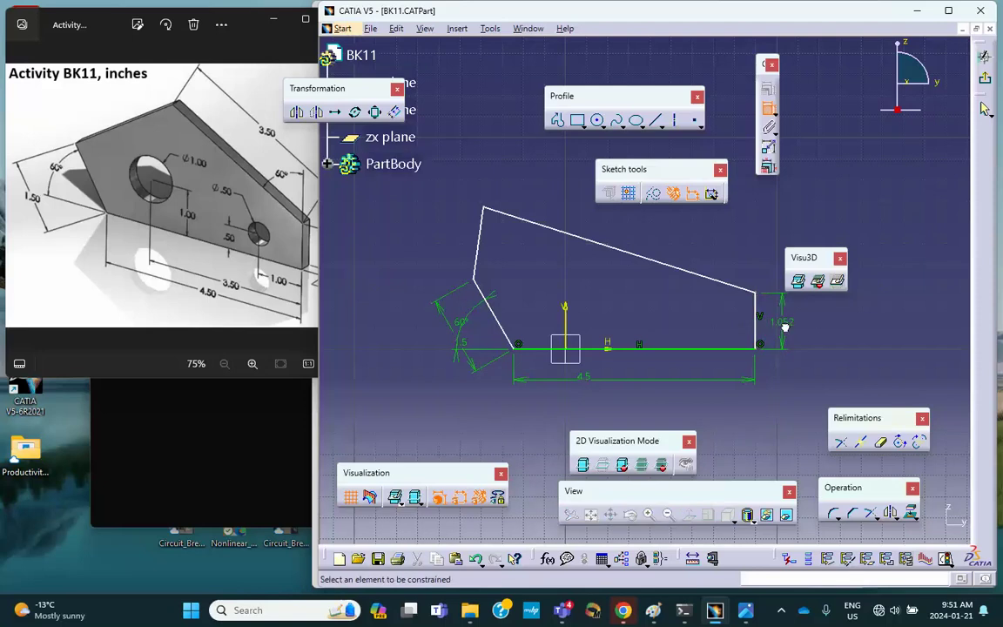
left_click(185, 319)
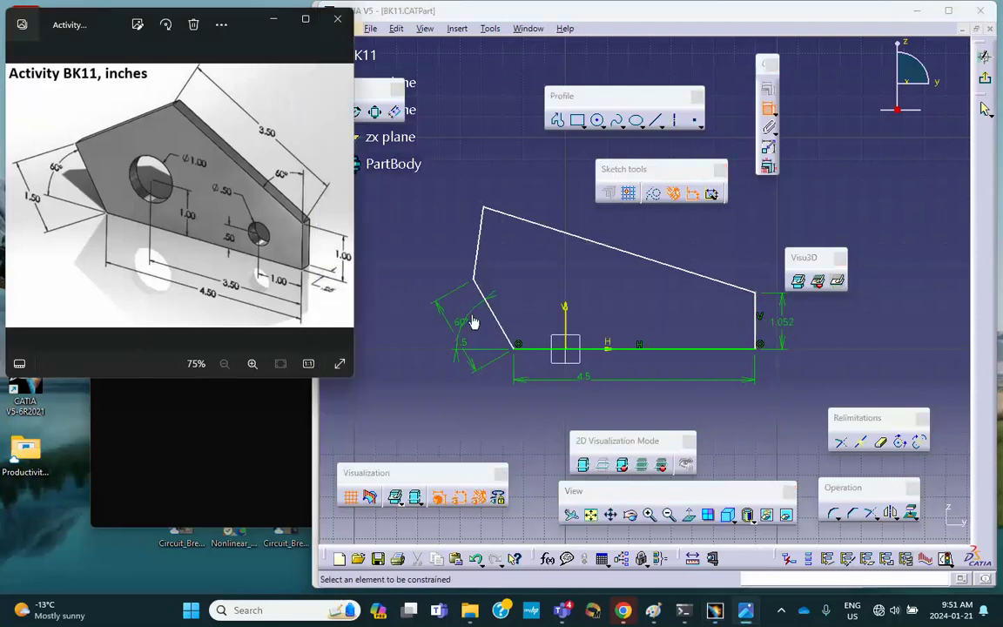
left_click(773, 342)
double_click(778, 329)
type("1")
key("Return")
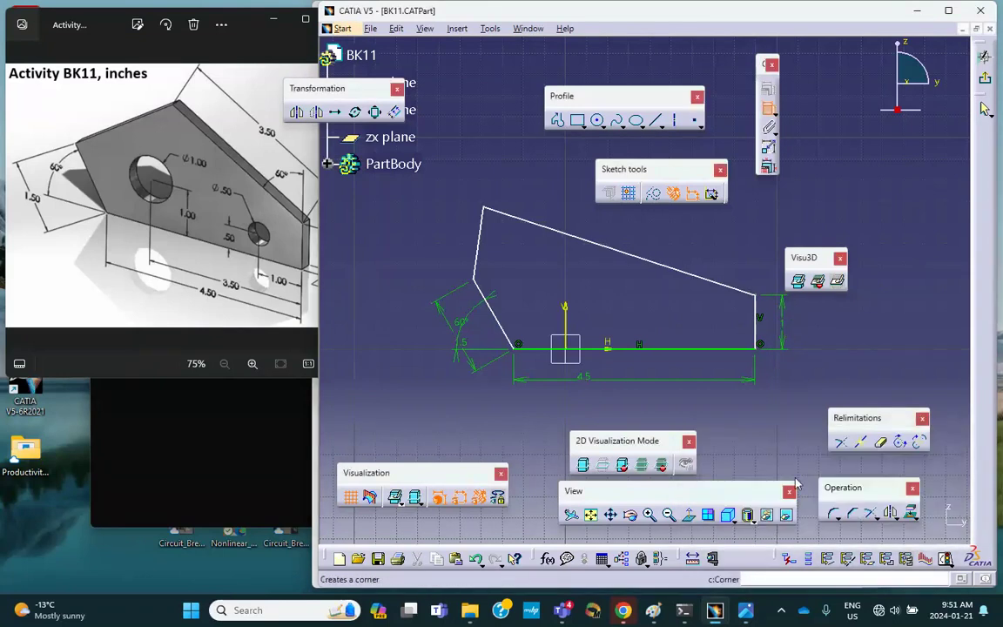
Step: Add an angle dimension between the profile's upper-right slanted edge and the vertical right edge, and set it to 60 degrees per the reference drawing
left_click(163, 321)
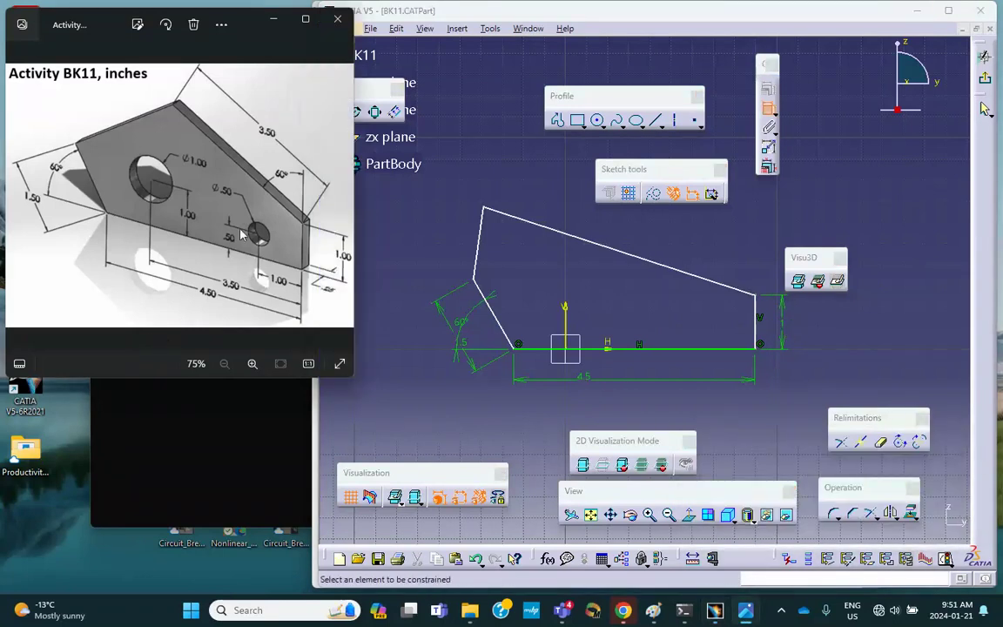
left_click(703, 282)
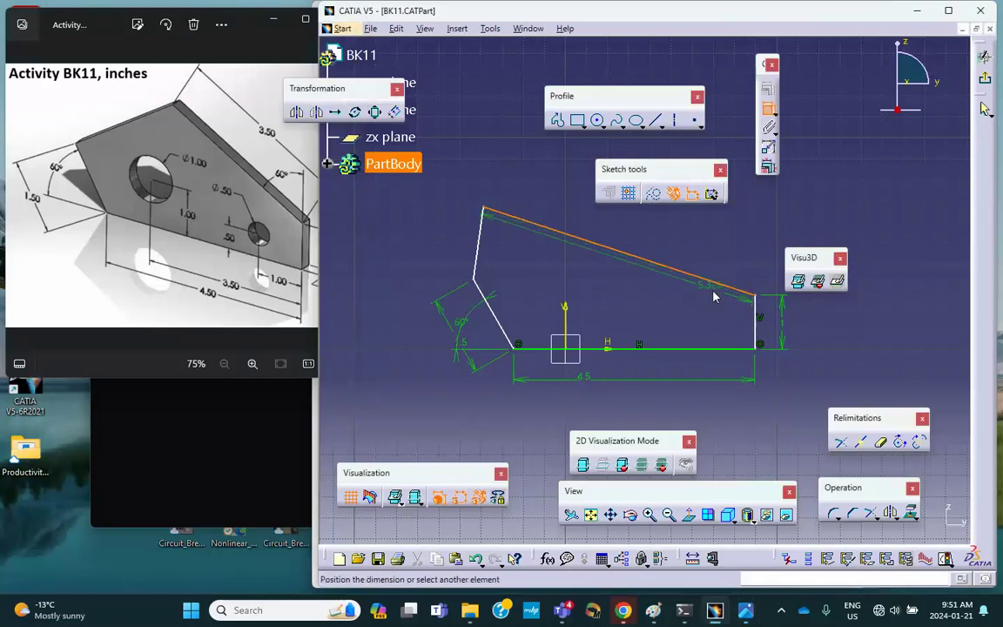
left_click(727, 263)
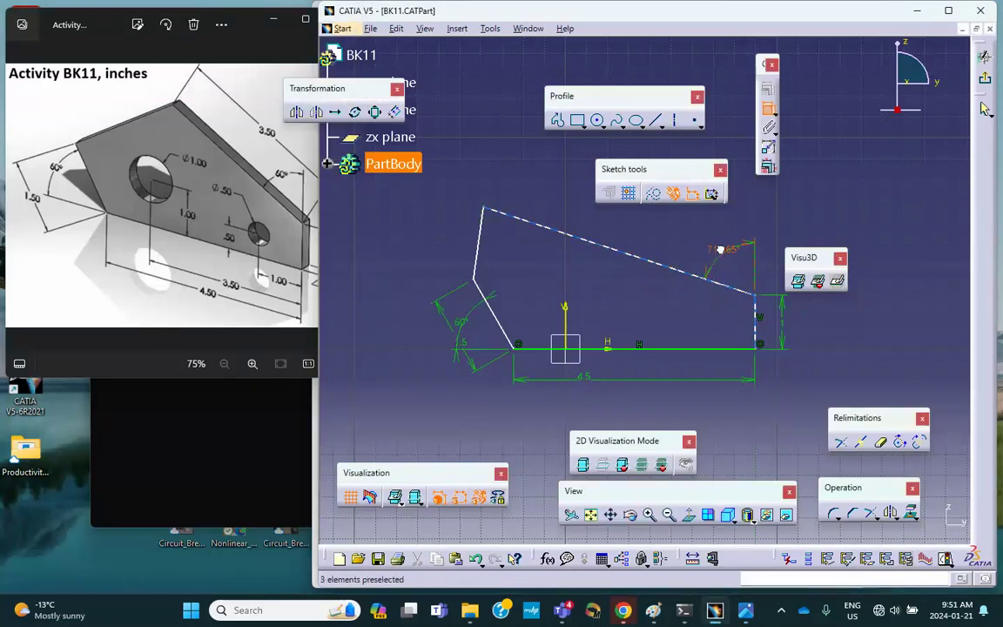
double_click(721, 252)
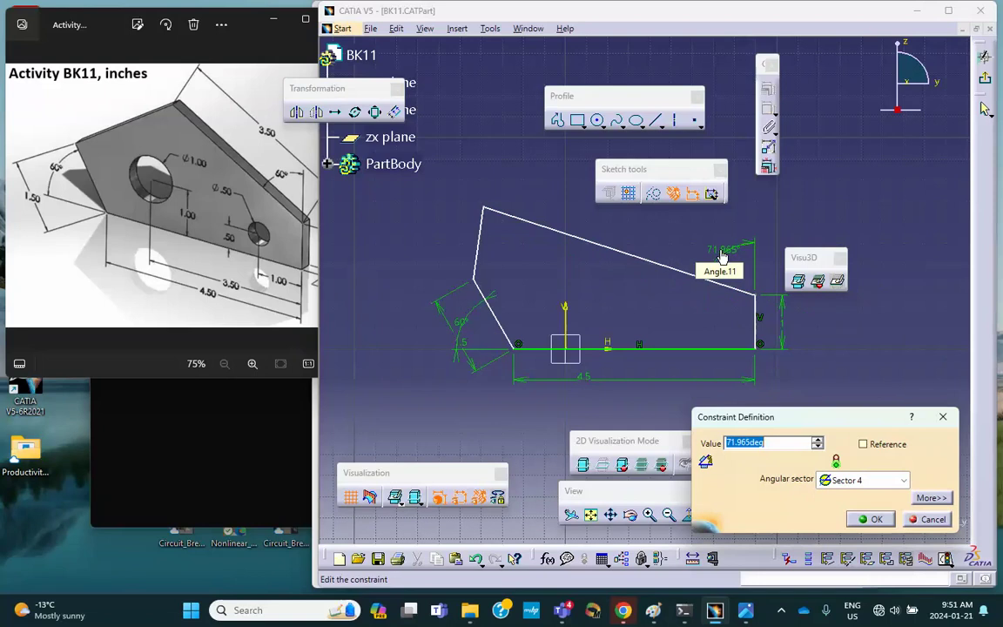
type("60")
key("Return")
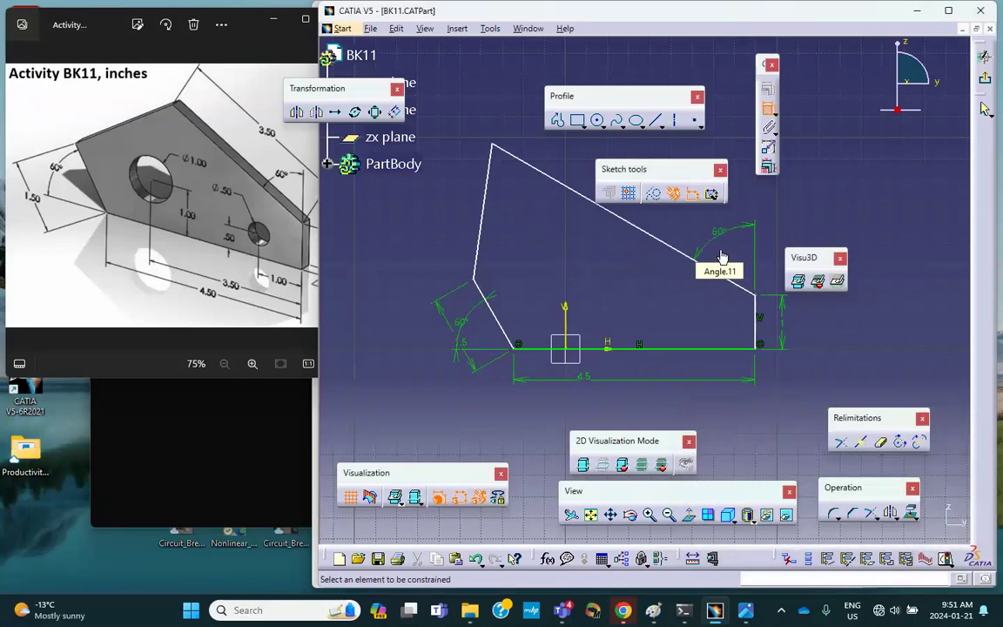
Step: Dimension the profile's upper-right slanted edge and set its length to 3.5 in
left_click(592, 203)
left_click(580, 234)
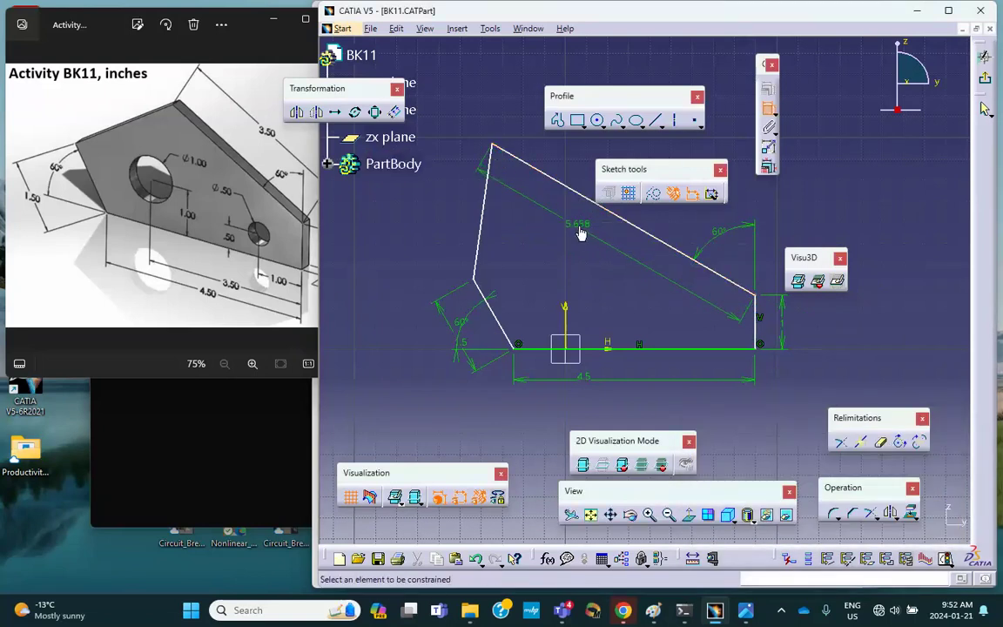
double_click(583, 235)
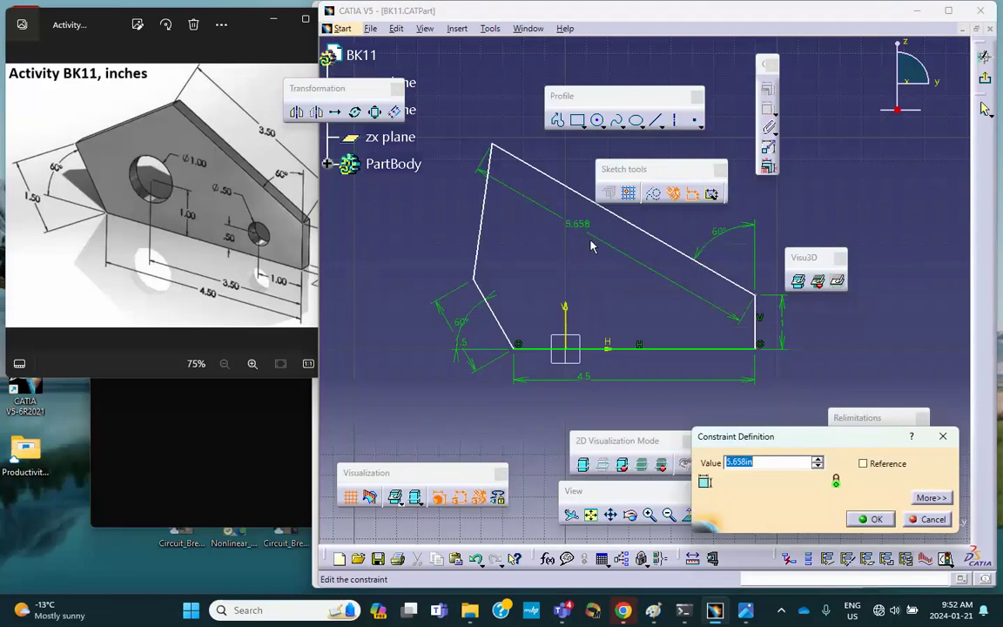
type("3.5")
key("Return")
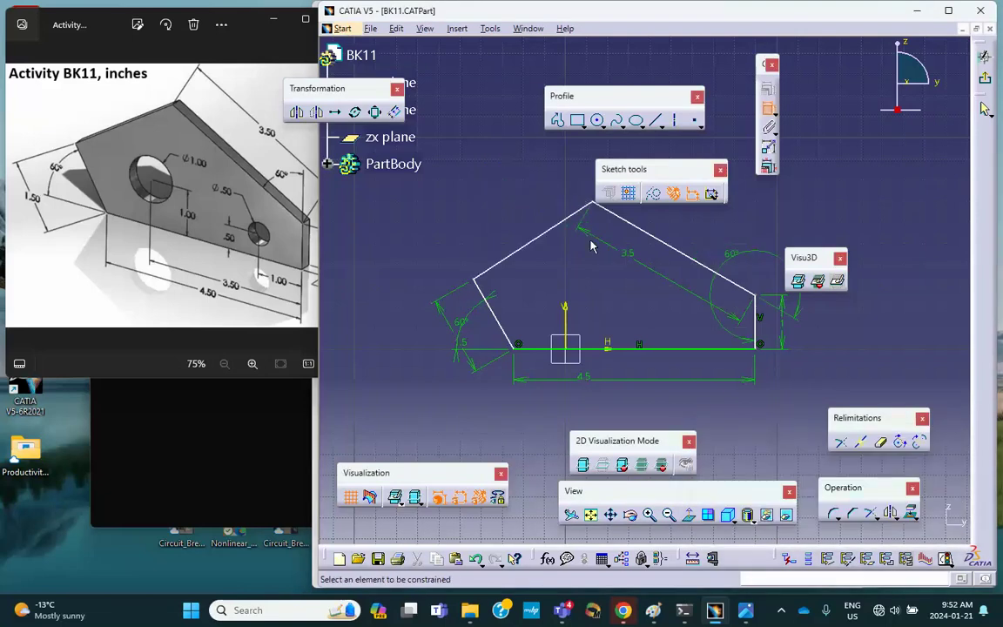
Step: Sketch a circle inside the left part of the profile and set its diameter to 1 in
middle_click_drag(418, 220, 349, 214)
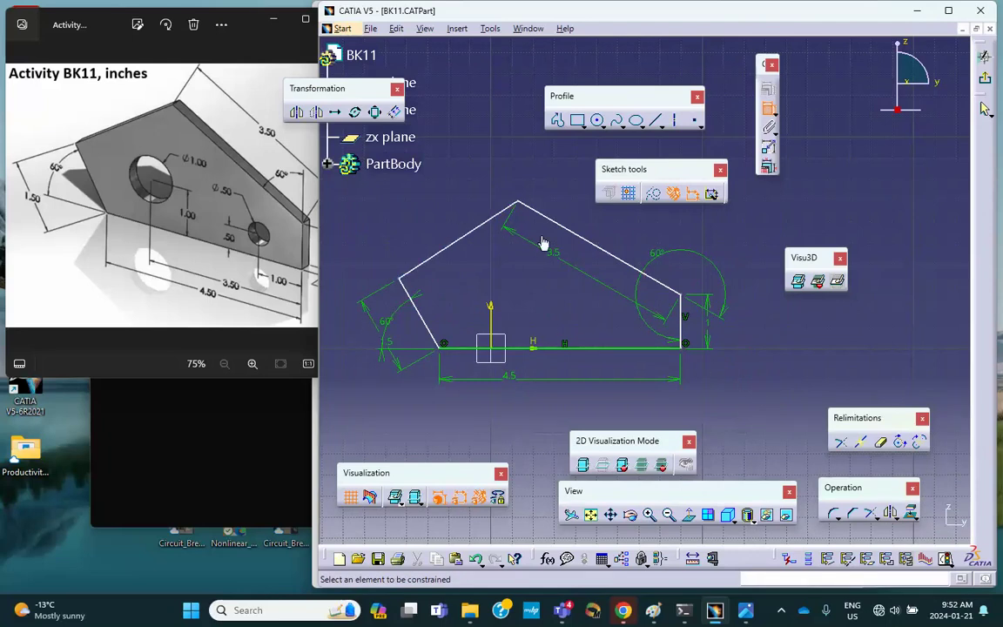
left_click(597, 119)
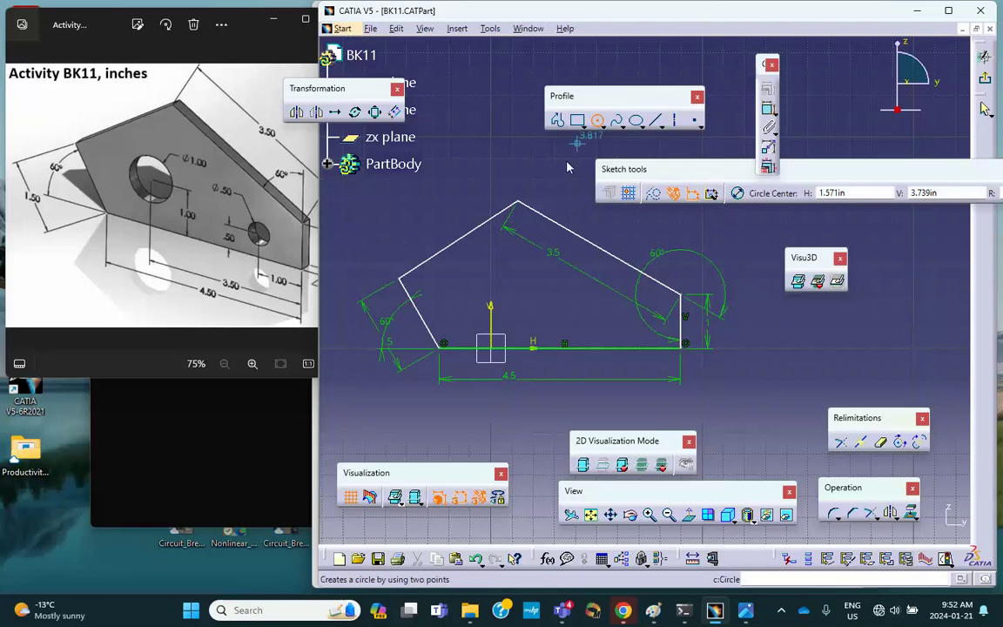
left_click(467, 311)
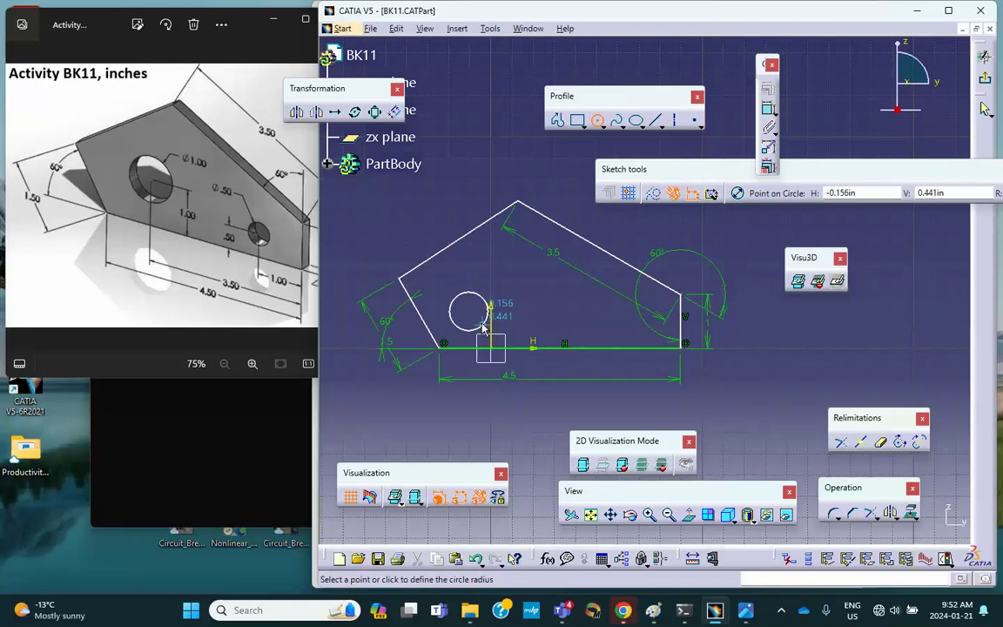
left_click(483, 326)
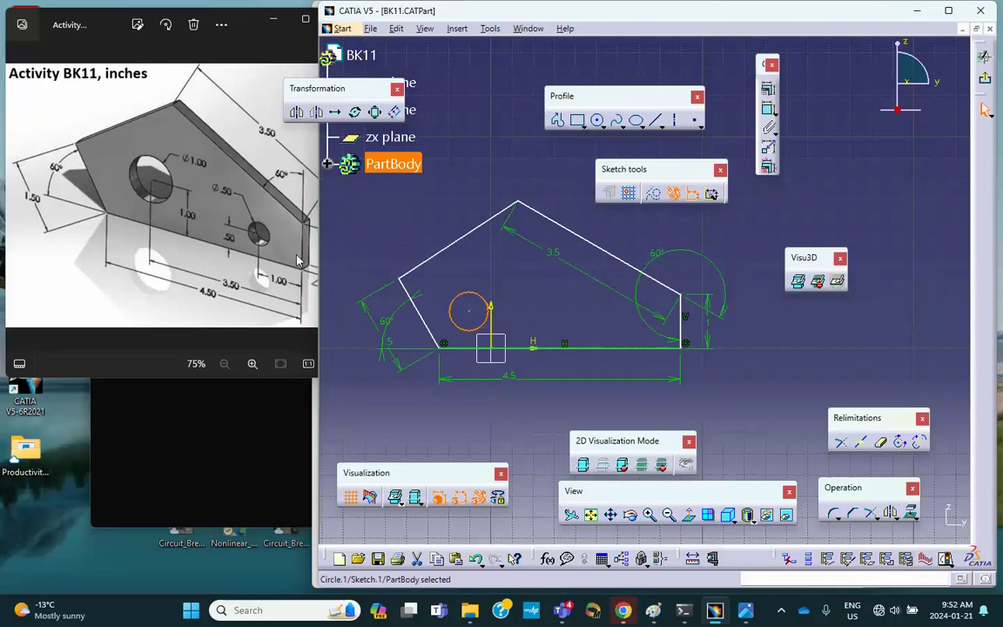
left_click(768, 108)
left_click(503, 271)
double_click(501, 275)
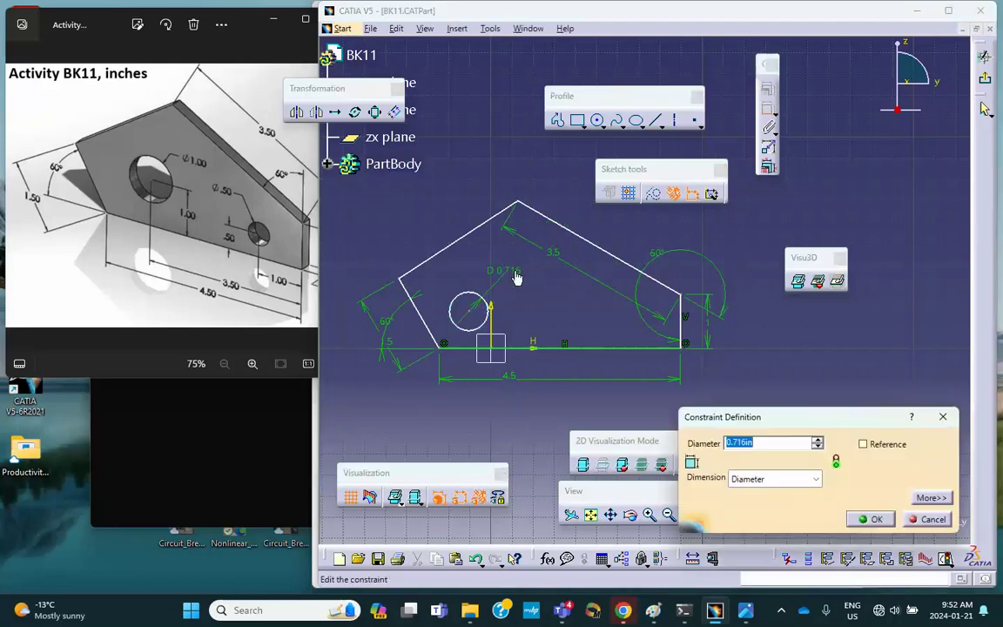
type("1")
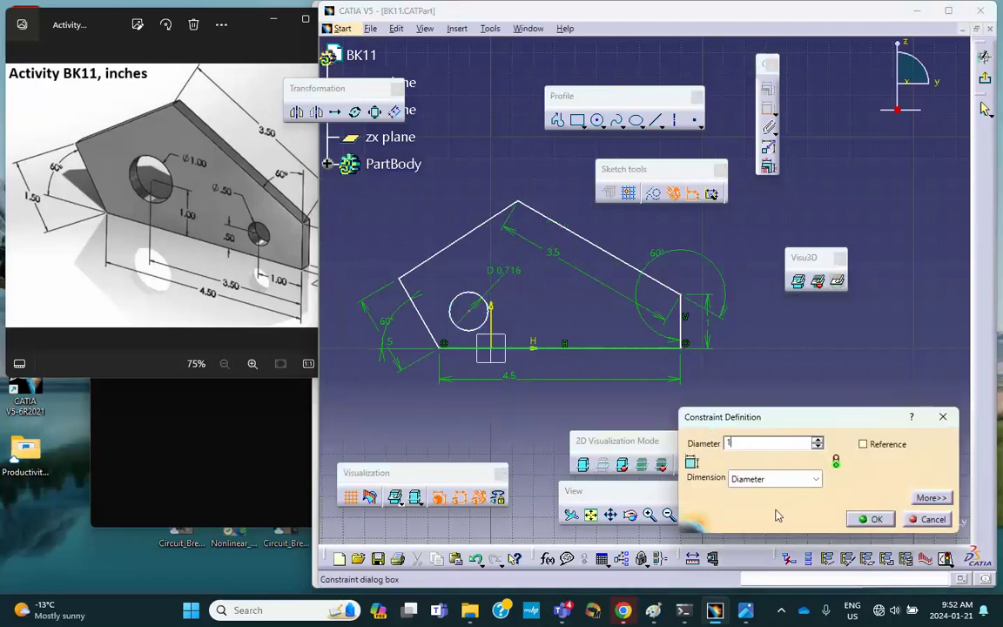
left_click(870, 519)
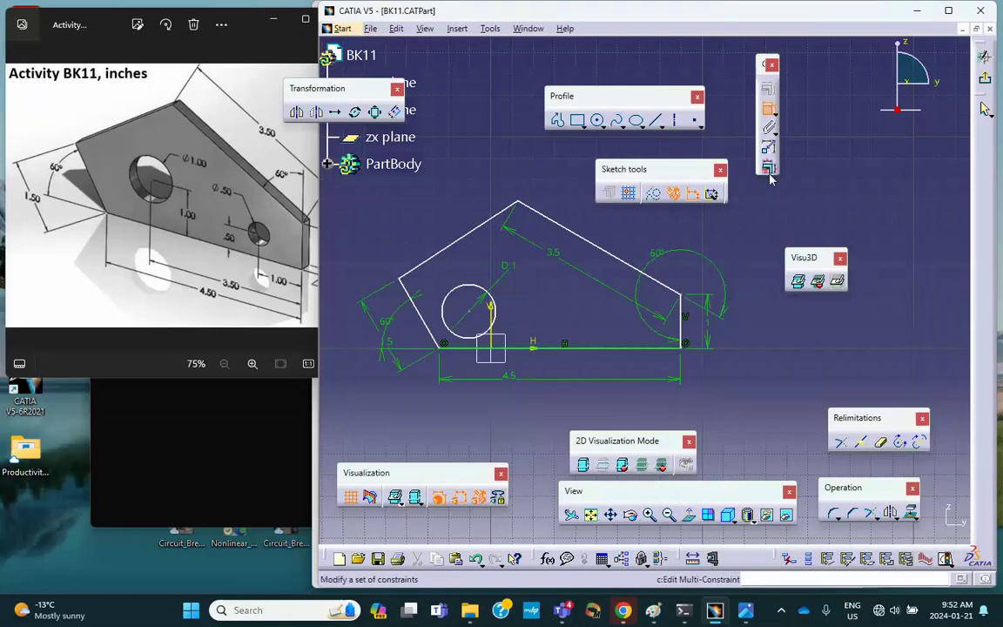
Step: Dimension the horizontal distance from the large circle's centre to the vertical right edge and set it to 3.5 in
left_click(469, 313)
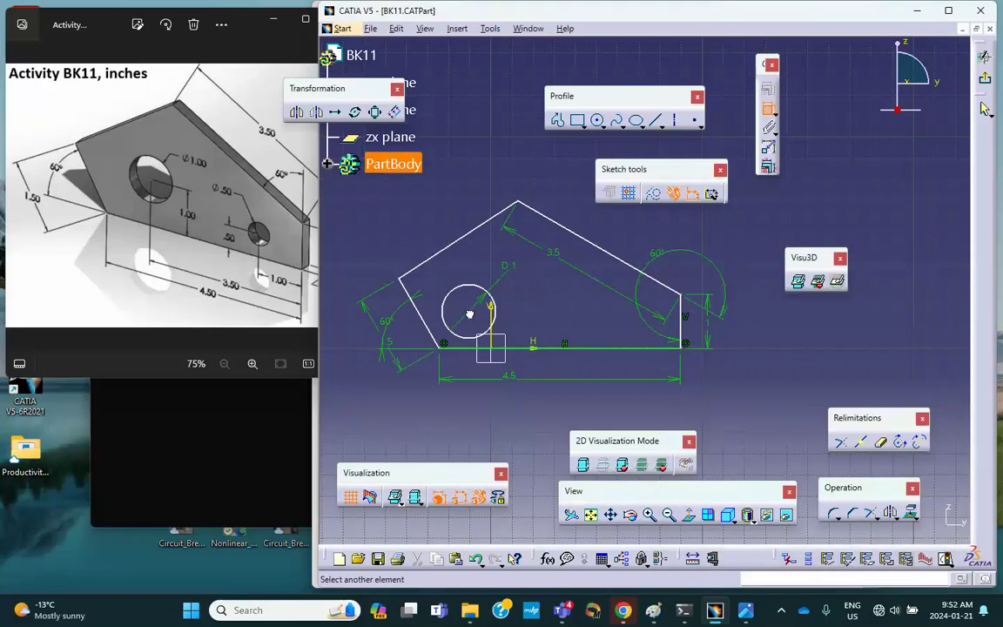
left_click(683, 332)
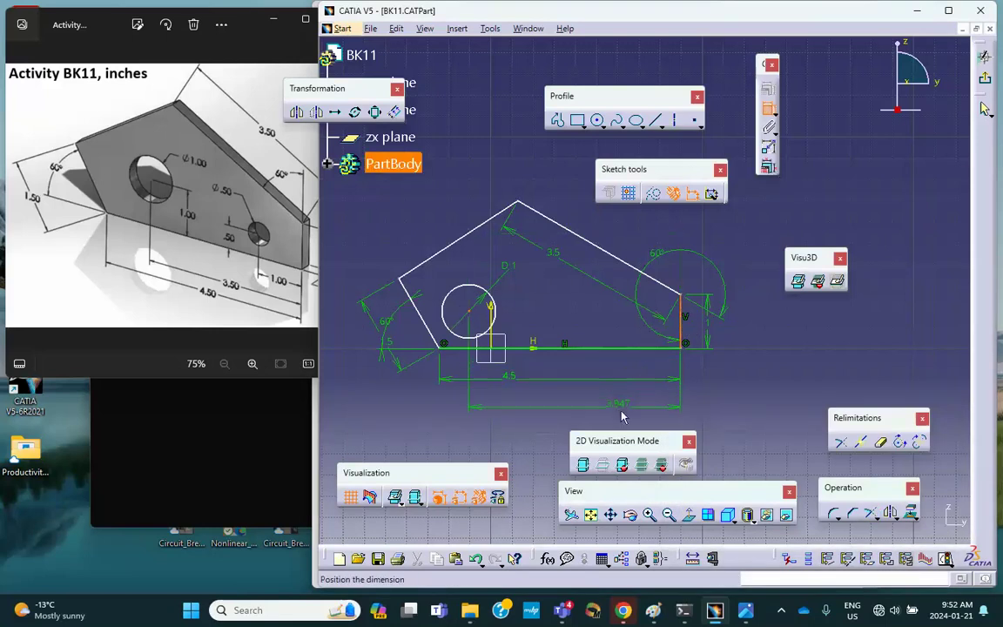
double_click(621, 410)
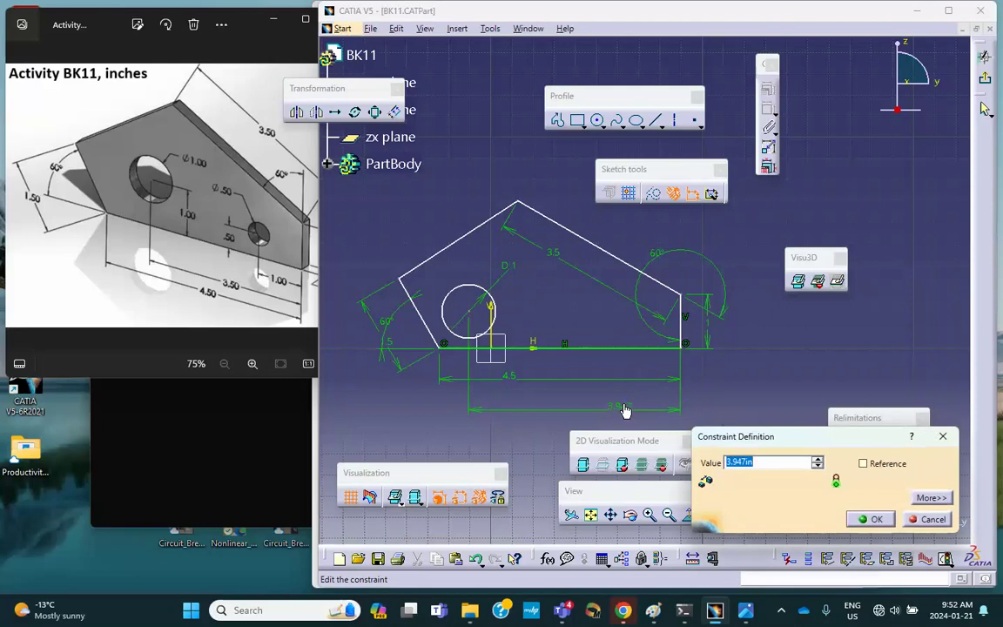
type("3.5")
key("Return")
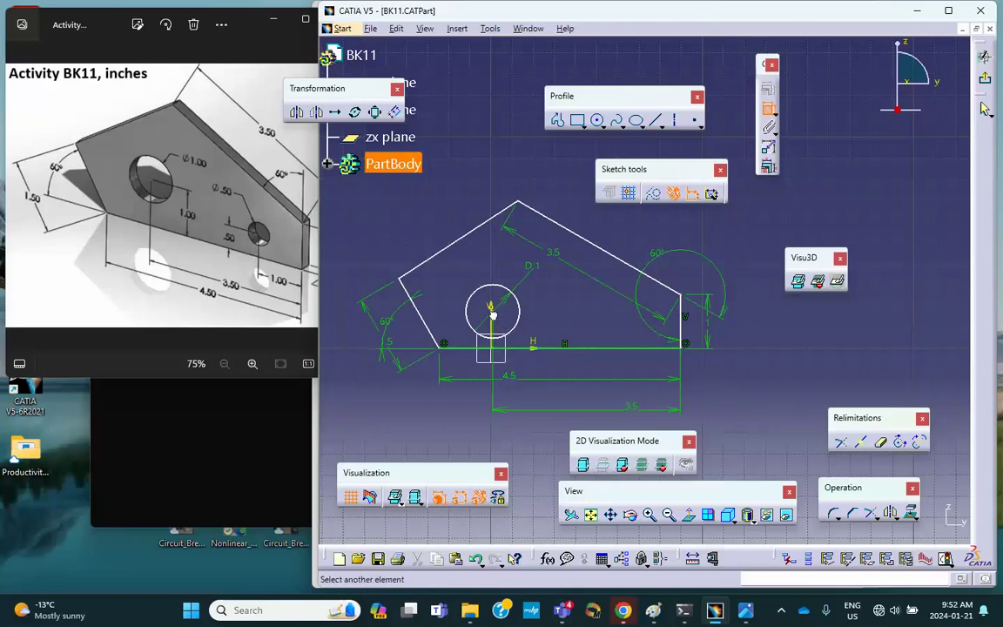
Step: Dimension the height of the large circle's centre above the base edge and set it to 1 in
left_click(519, 350)
left_click(560, 328)
double_click(562, 329)
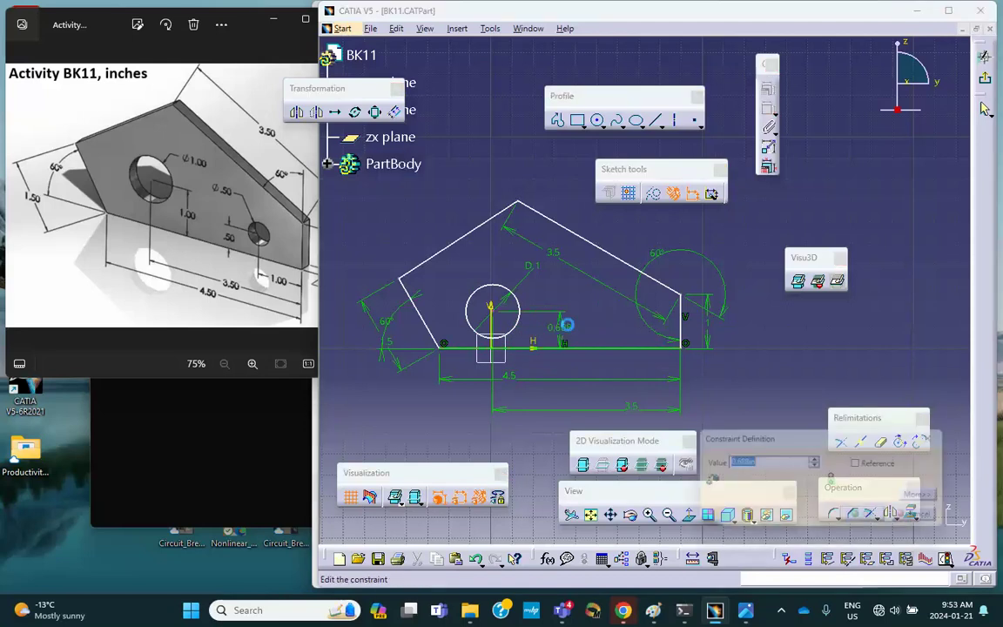
type("1")
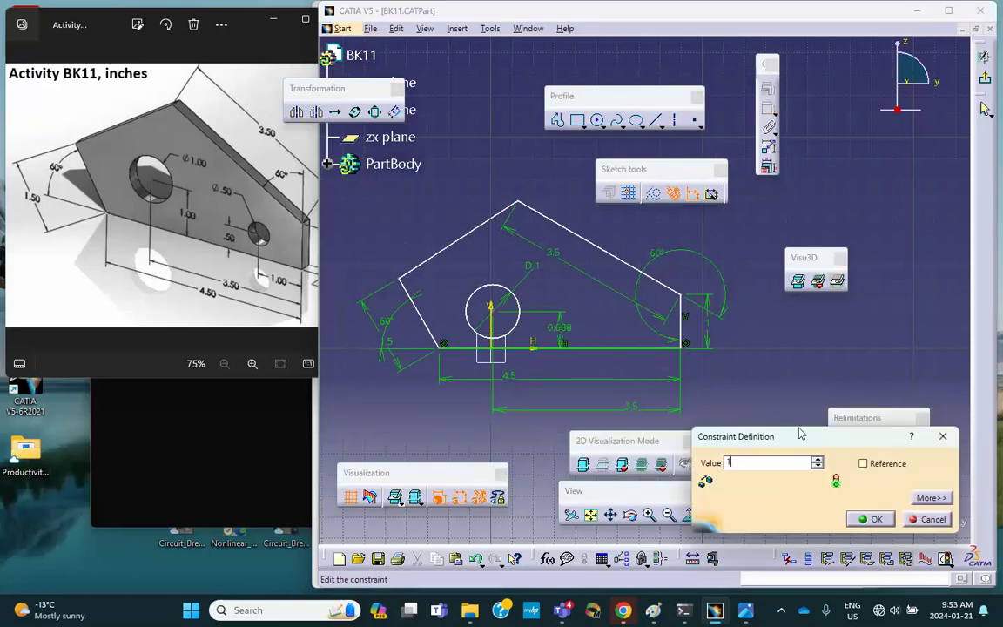
left_click(869, 519)
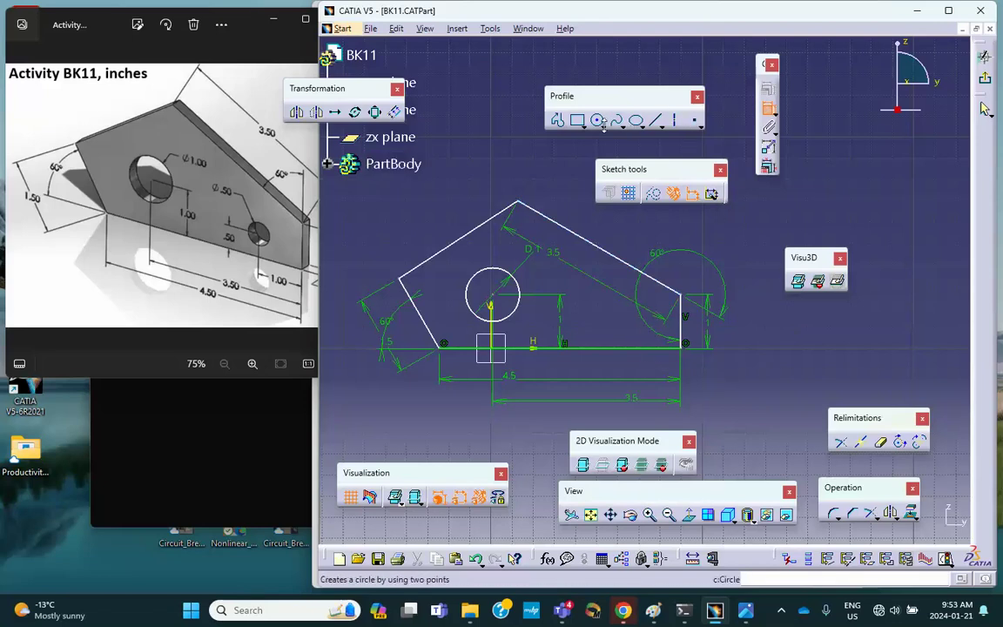
Step: Sketch a second, smaller circle inside the right part of the profile and set its diameter to 0.5 in
left_click(598, 120)
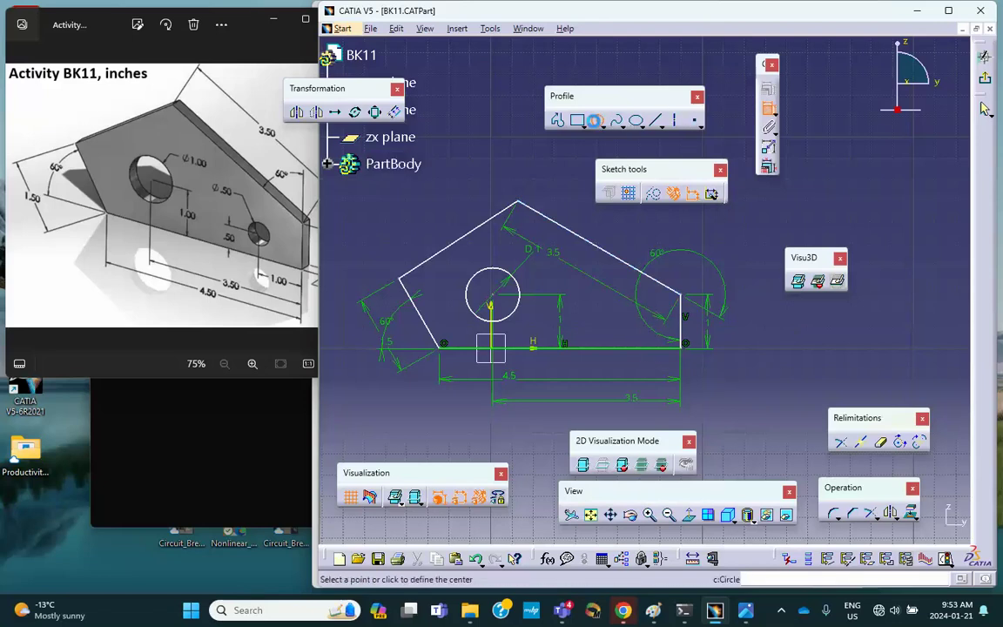
left_click(612, 316)
left_click(624, 316)
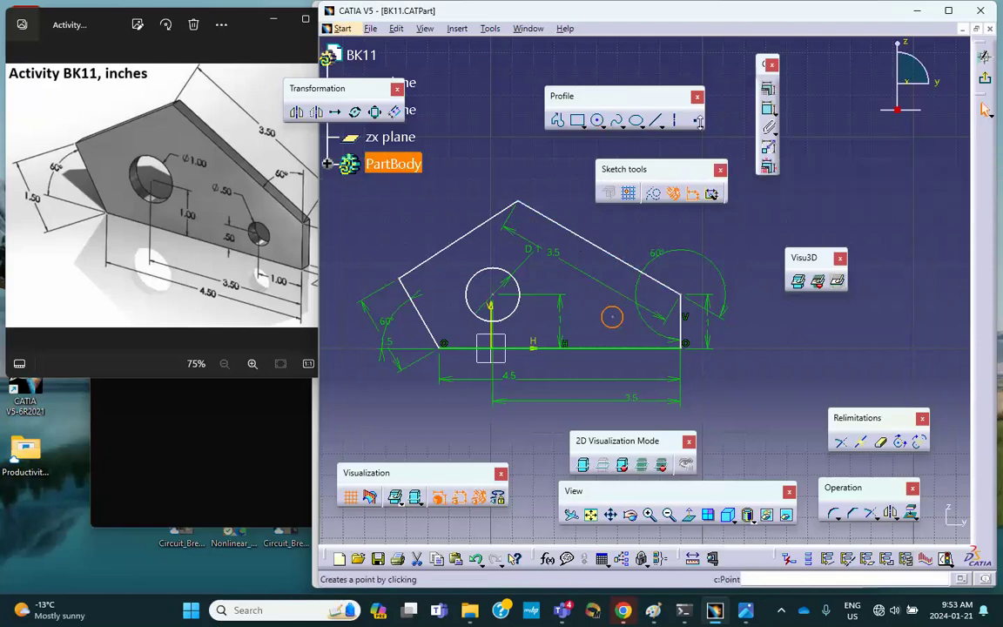
left_click(769, 108)
left_click(629, 237)
double_click(624, 232)
type(".5")
key("Return")
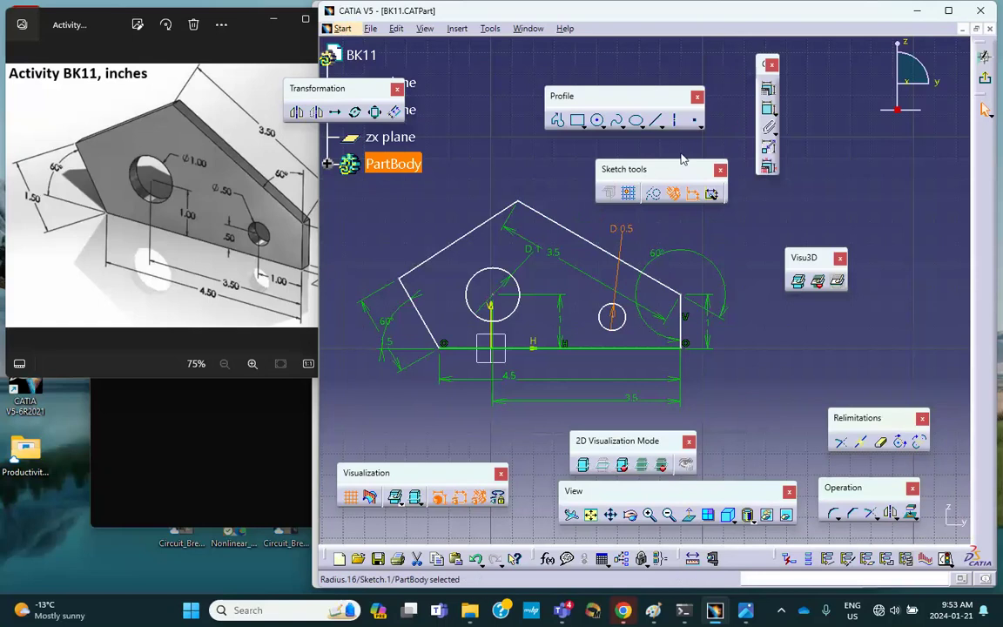
Step: Dimension the horizontal distance from the small circle's centre to the vertical right edge and set it to 1 in
left_click(771, 109)
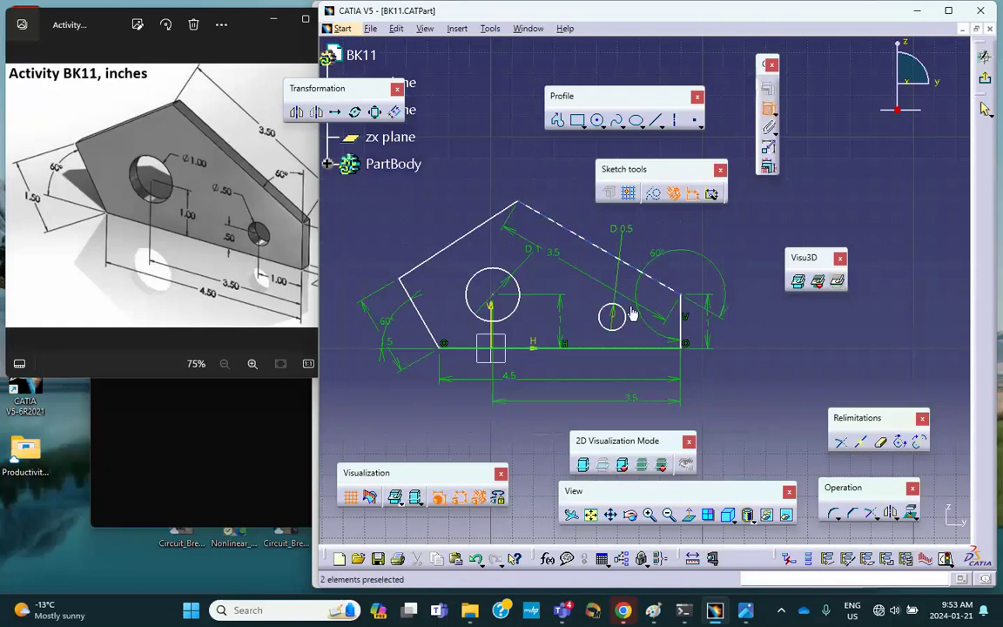
left_click(612, 319)
left_click(683, 329)
left_click(642, 362)
double_click(644, 359)
type("1in")
left_click(870, 519)
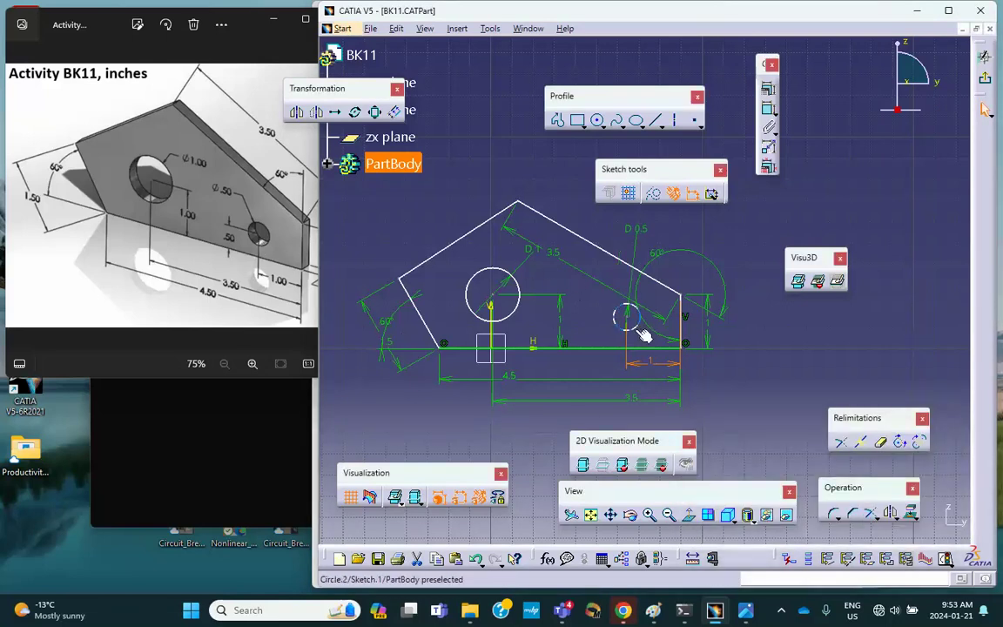
left_click(768, 108)
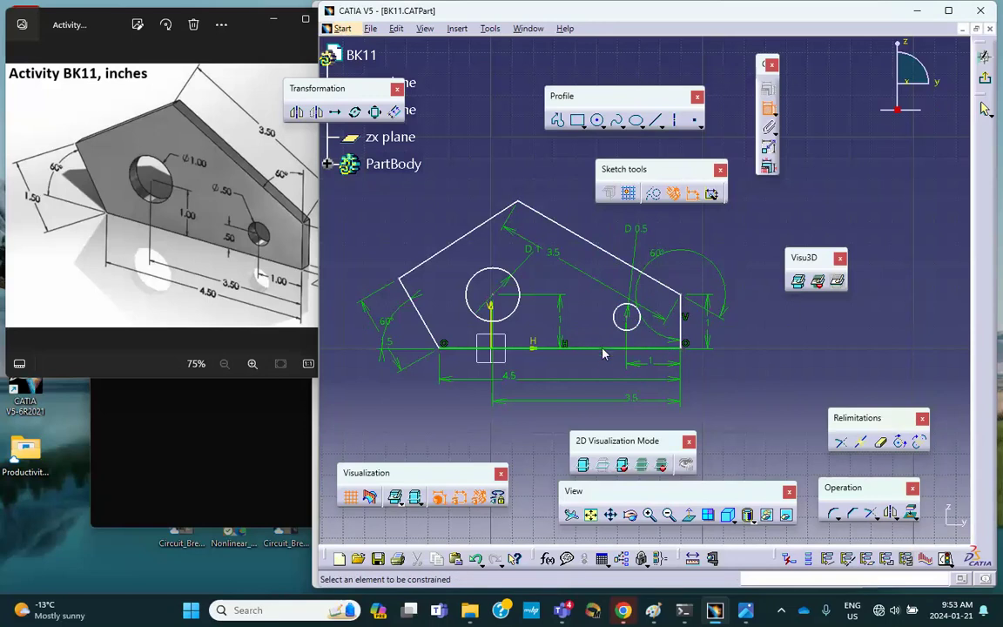
left_click(603, 345)
key("Escape")
Step: Dimension the height of the small circle's centre above the base edge and set it to 0.5 in
mouse_move(675, 240)
middle_mouse_down()
mouse_move(647, 261)
mouse_move(571, 214)
mouse_move(533, 169)
middle_mouse_up()
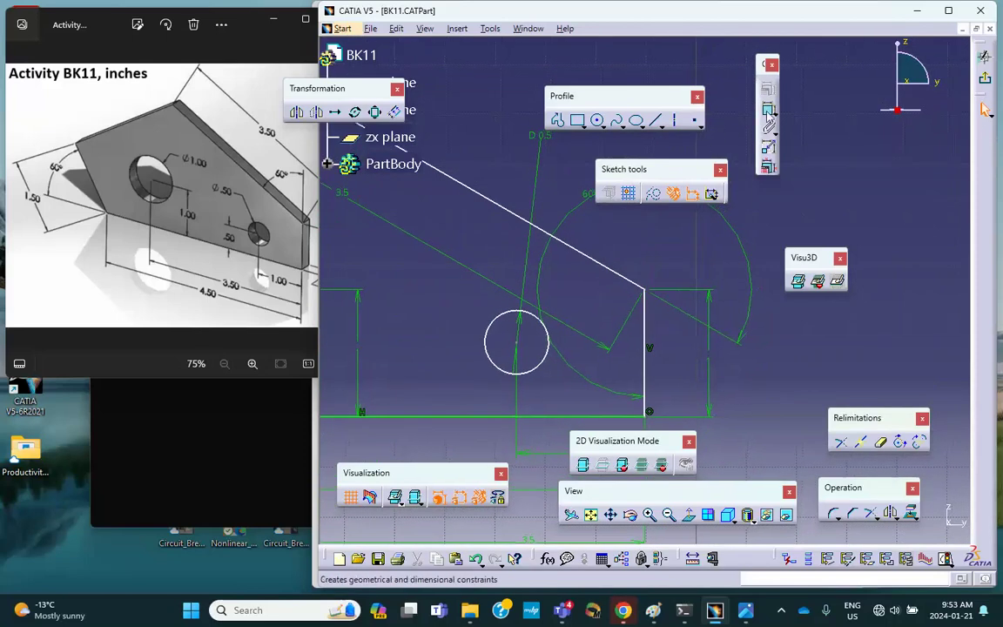
left_click(567, 558)
left_click(516, 353)
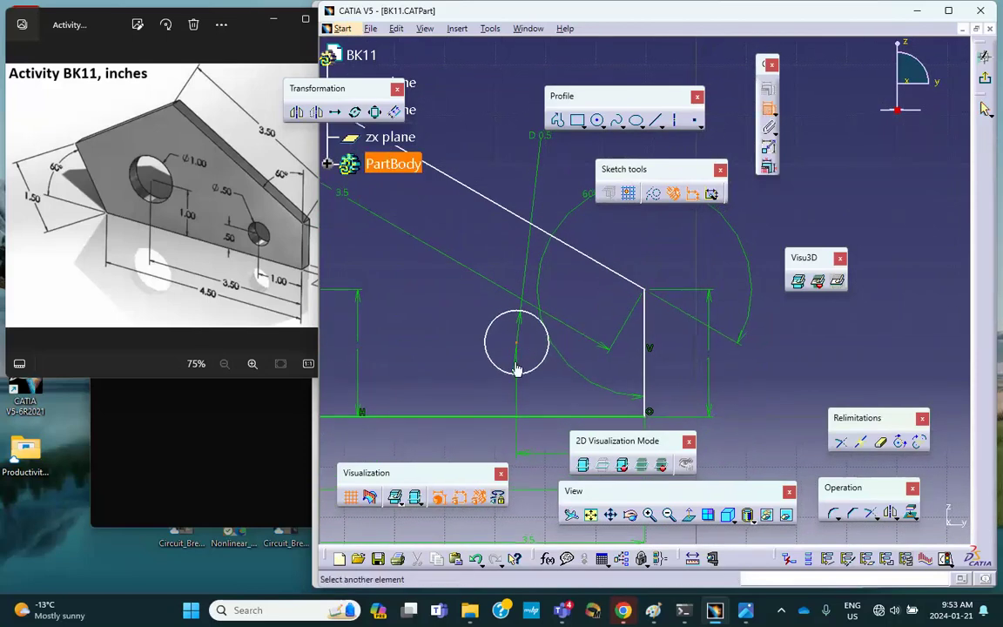
left_click(481, 416)
left_click(448, 383)
double_click(450, 381)
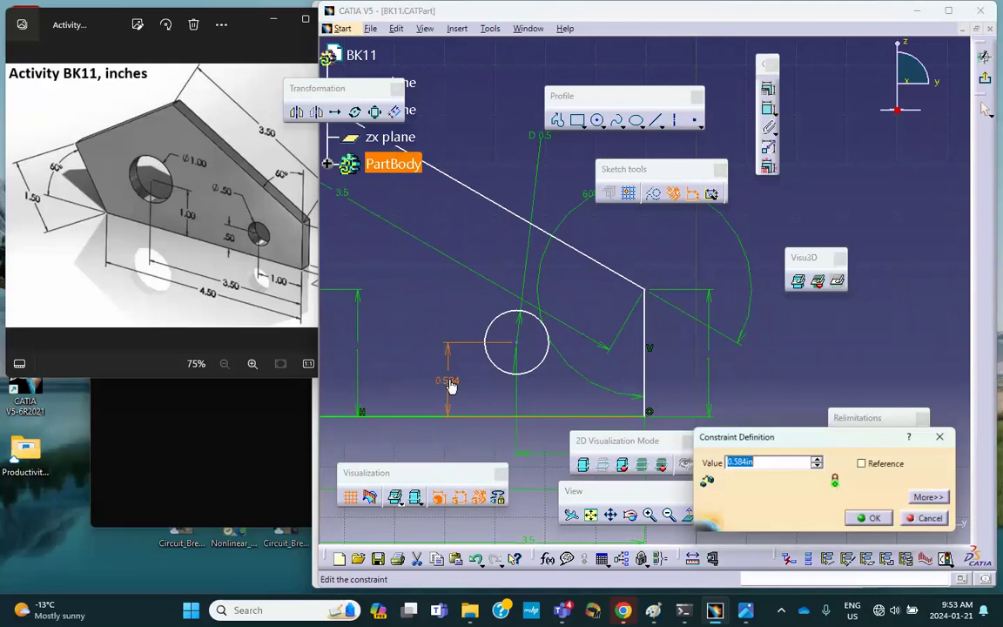
type(".")
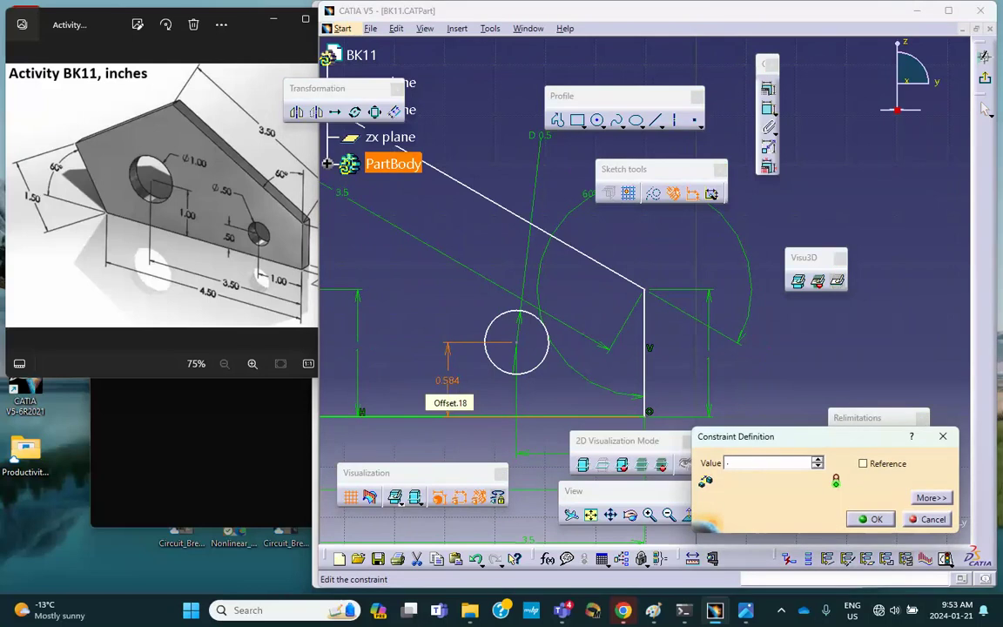
type("5")
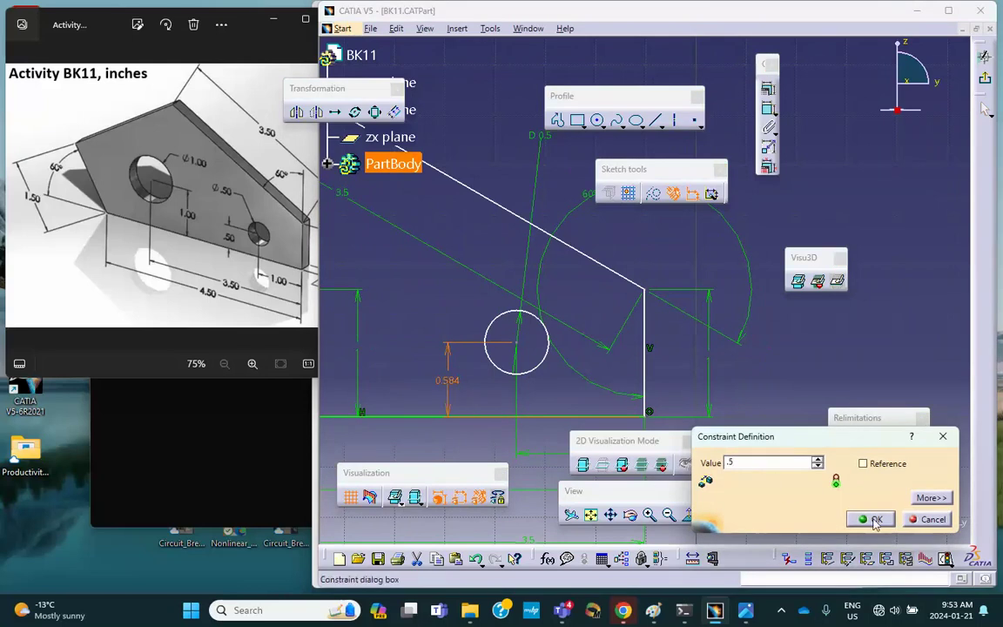
key("Return")
Step: Exit the sketch containing the plate profile and its two circles
left_click(985, 109)
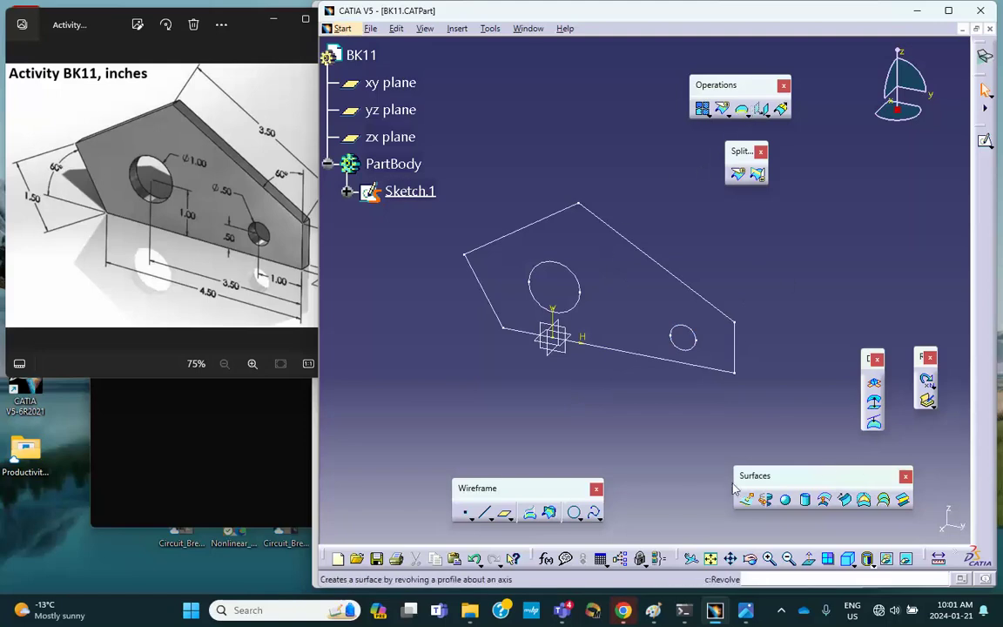
Step: Try to create a Fill surface using the whole of Sketch.1 as its outer boundary
left_click(864, 499)
middle_click_drag(585, 262, 474, 292)
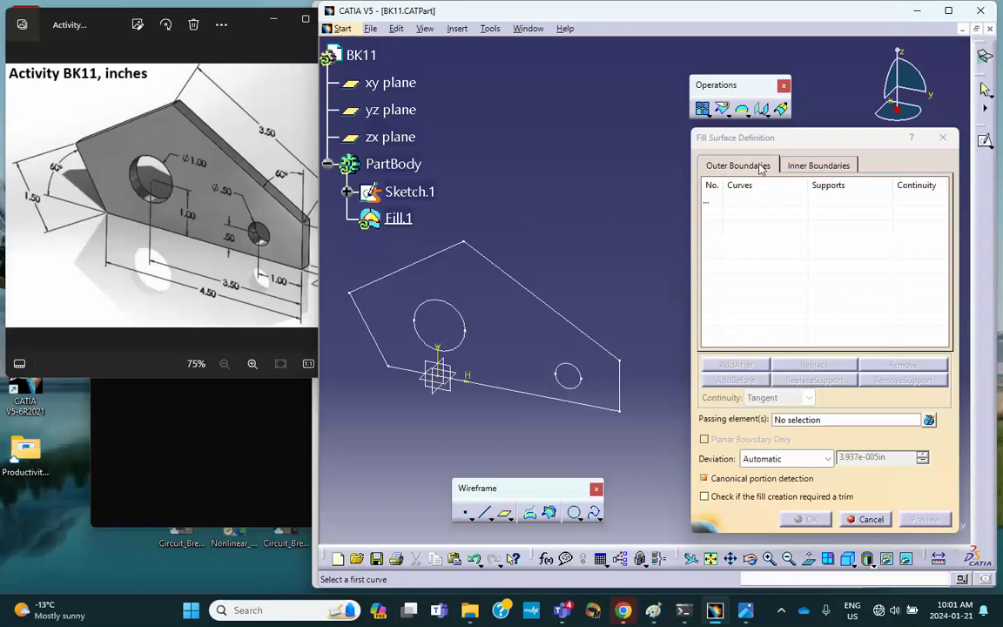
left_click(538, 291)
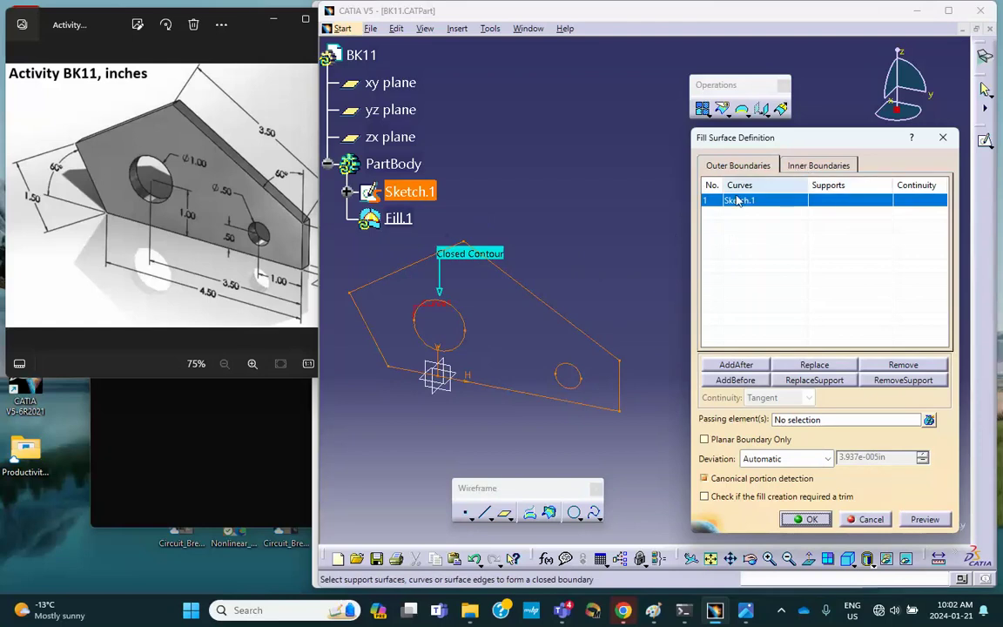
left_click(925, 520)
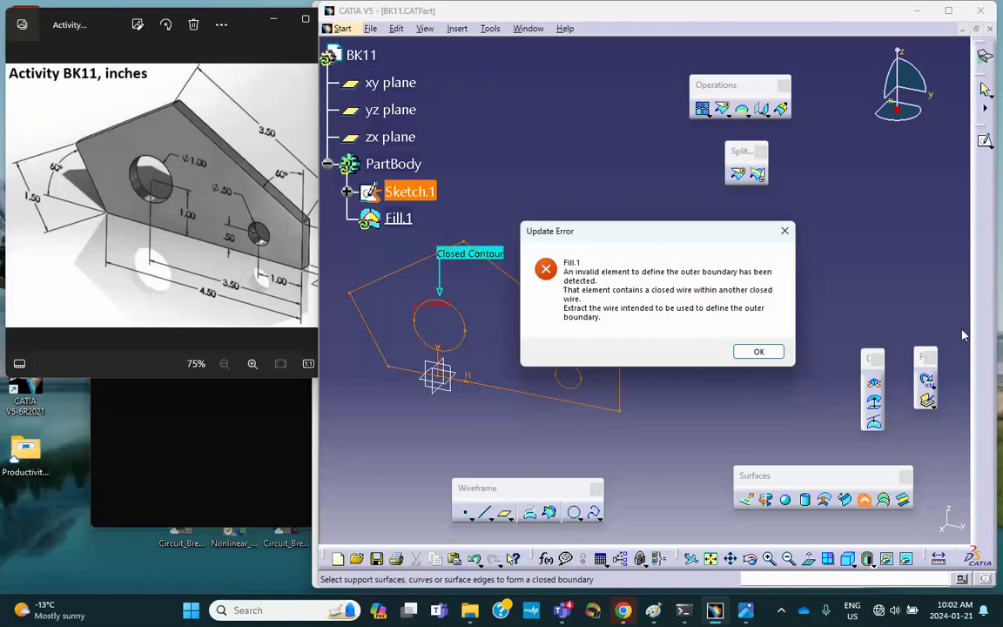
left_click(759, 352)
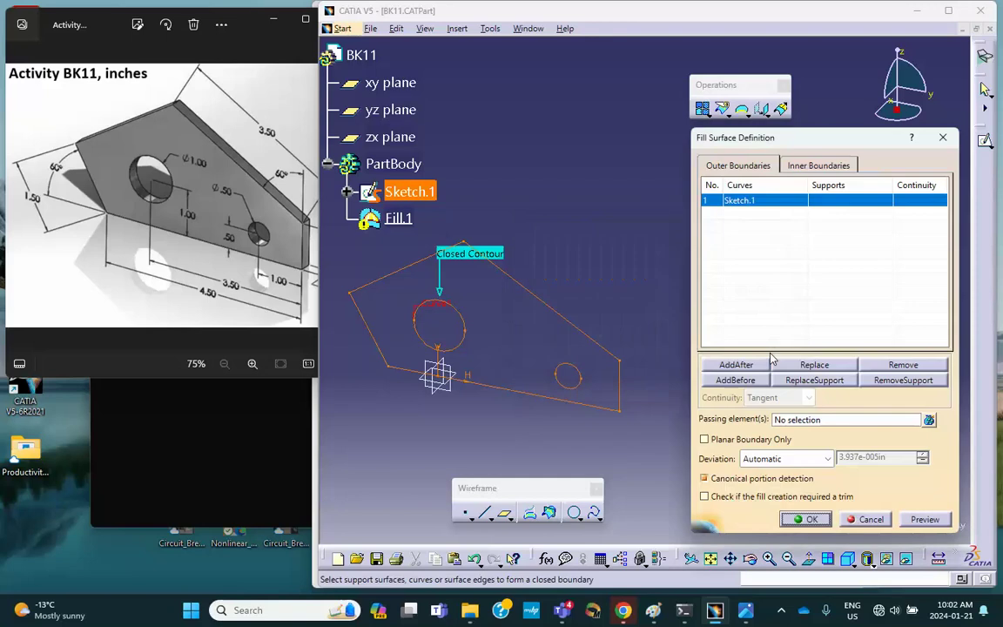
left_click(870, 519)
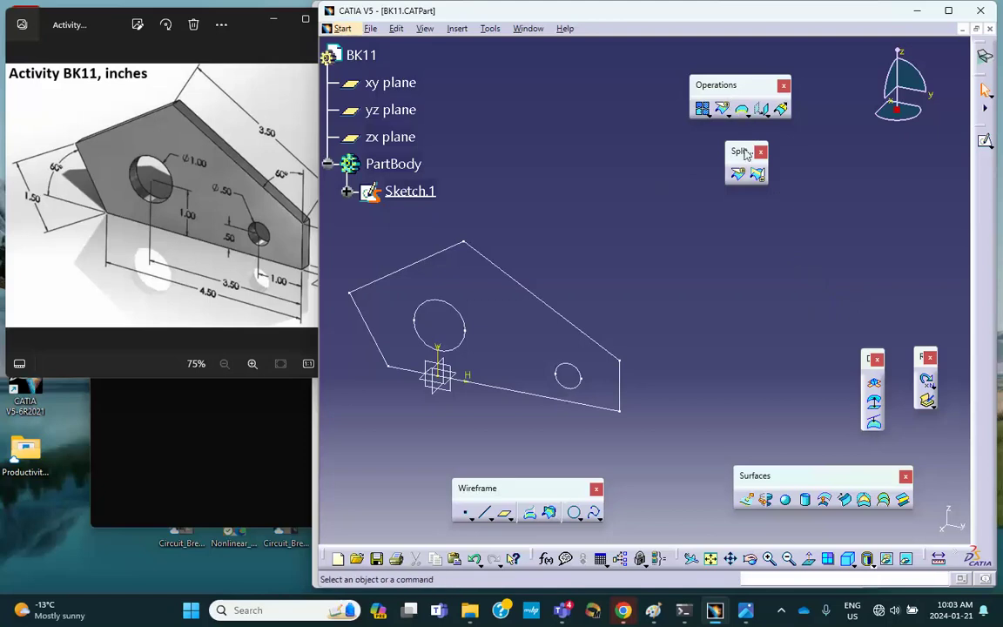
Step: Extract the outer five-sided profile from the sketch using Point continuity propagation
left_click_drag(760, 174, 774, 180)
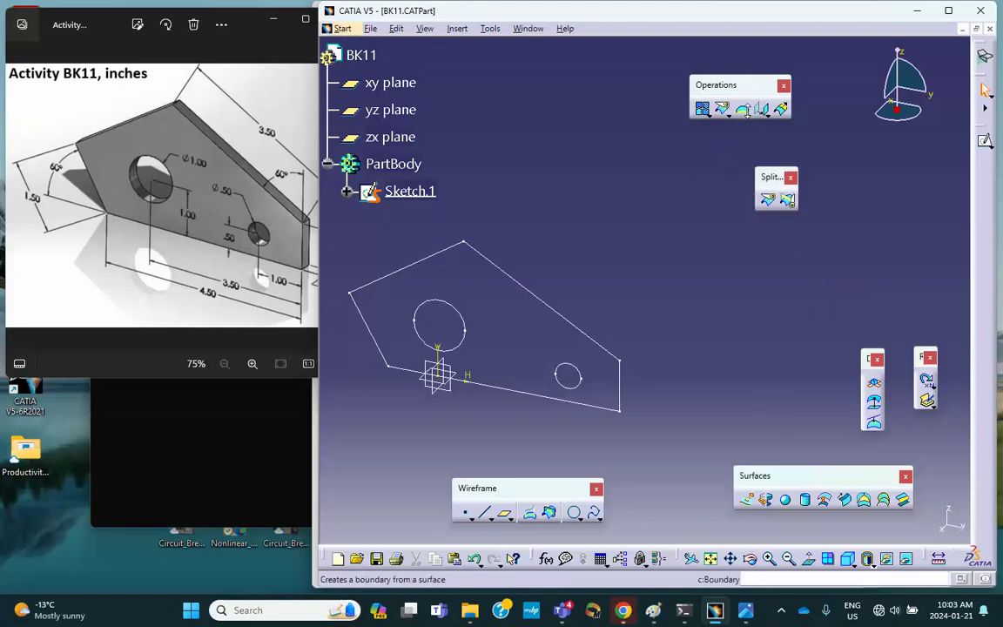
left_click(745, 111)
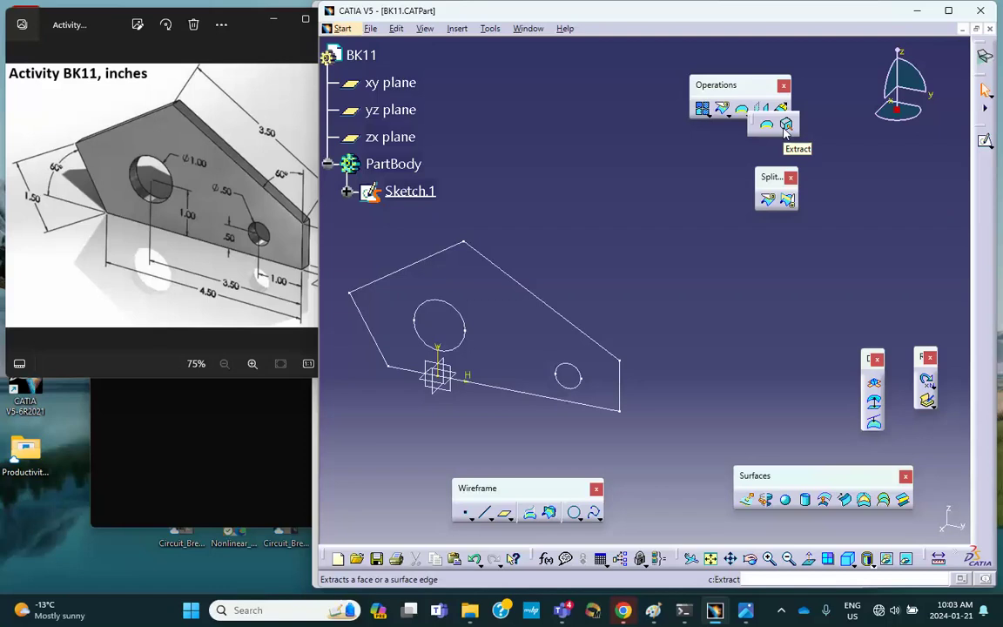
left_click(786, 126)
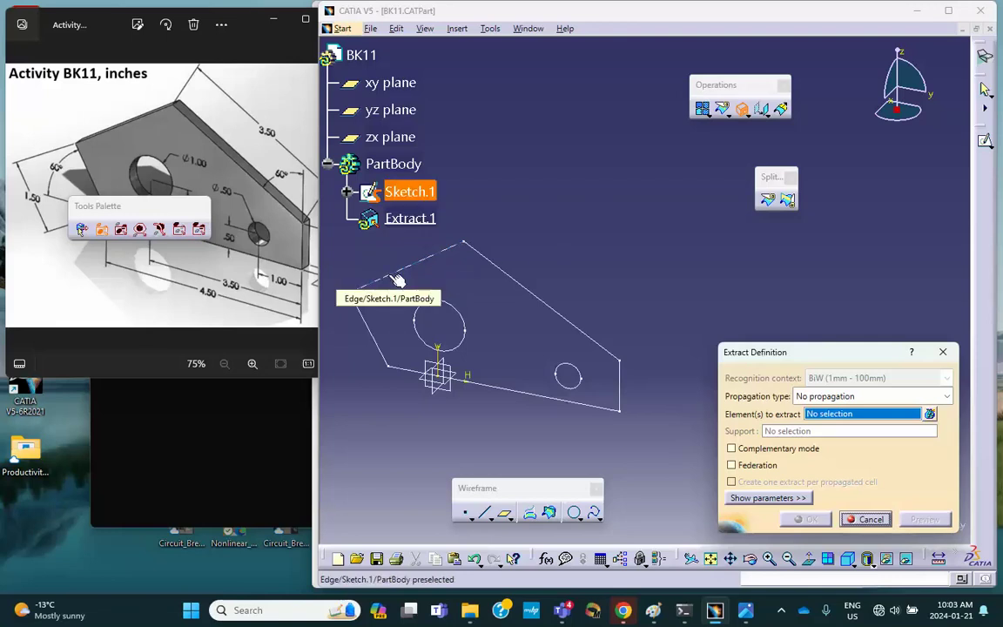
left_click(561, 221)
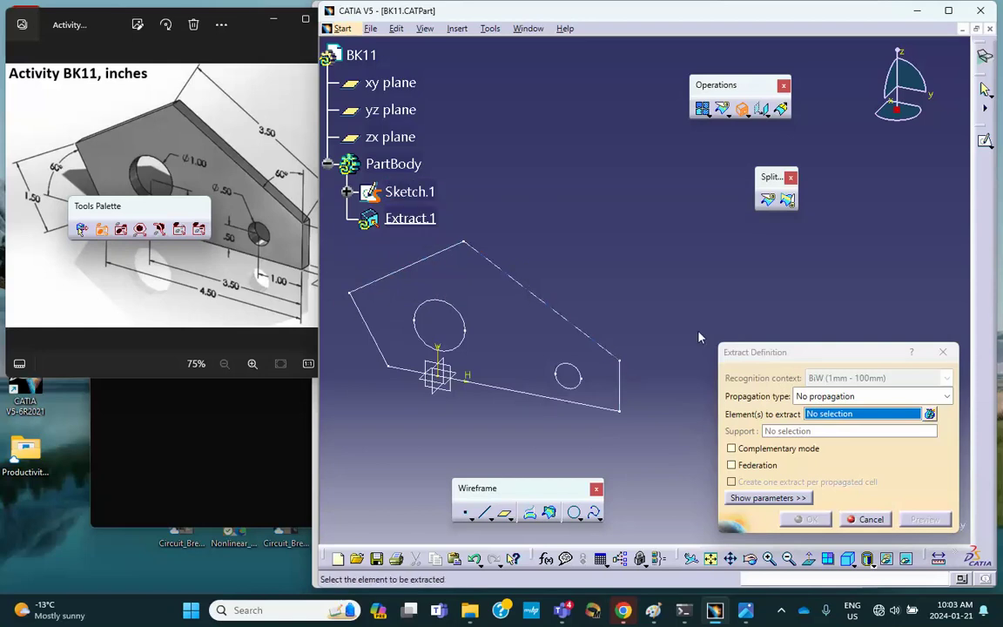
left_click(905, 396)
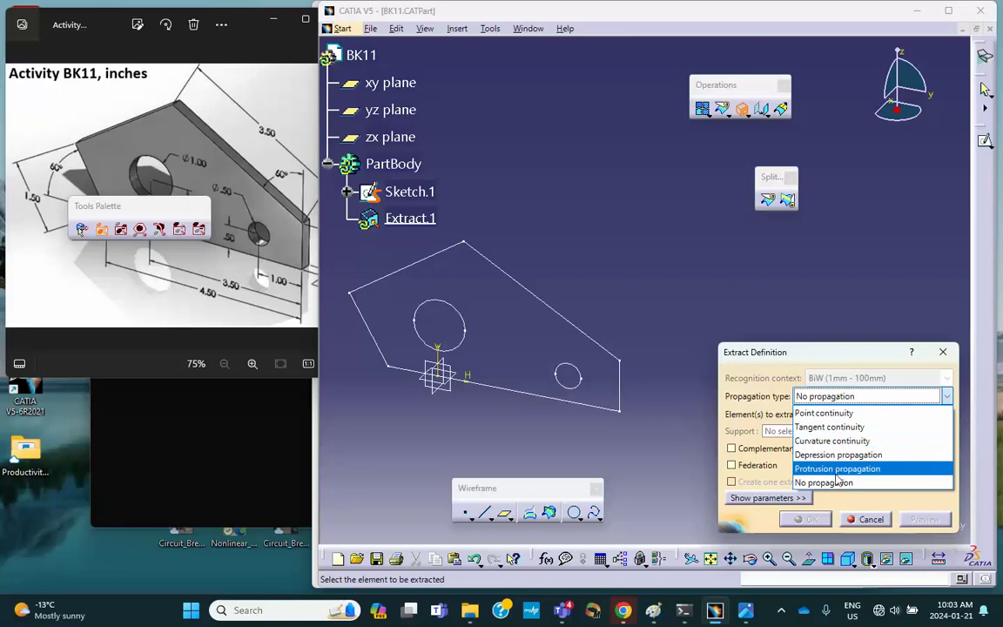
left_click(820, 412)
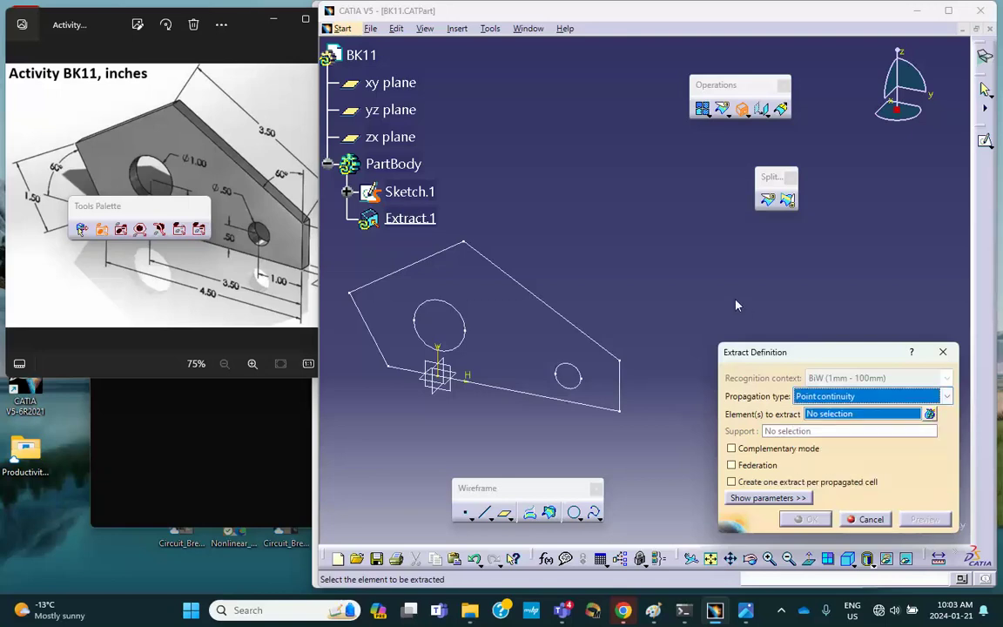
left_click(458, 251)
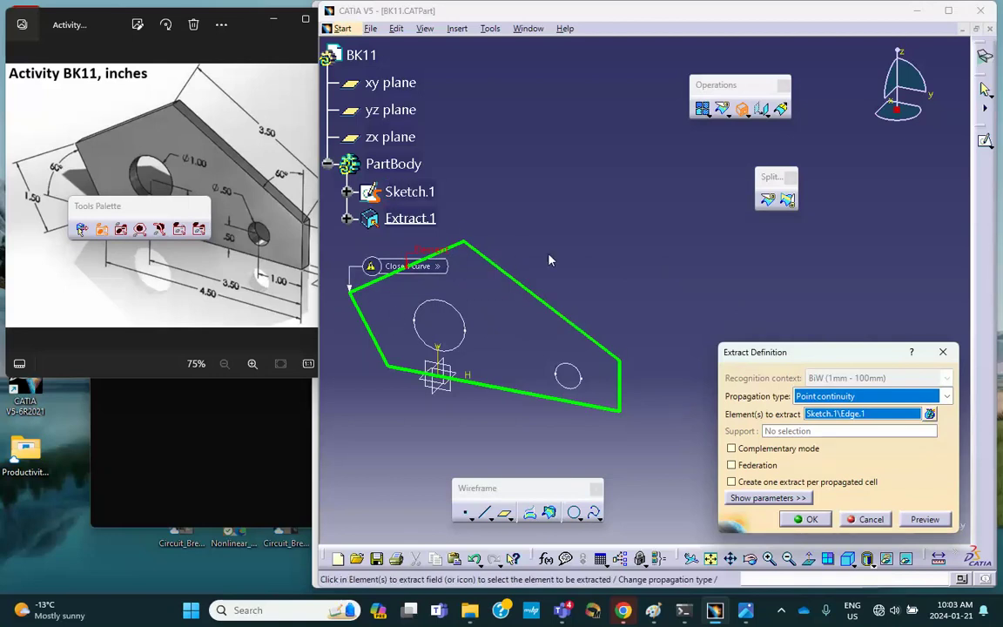
left_click(809, 519)
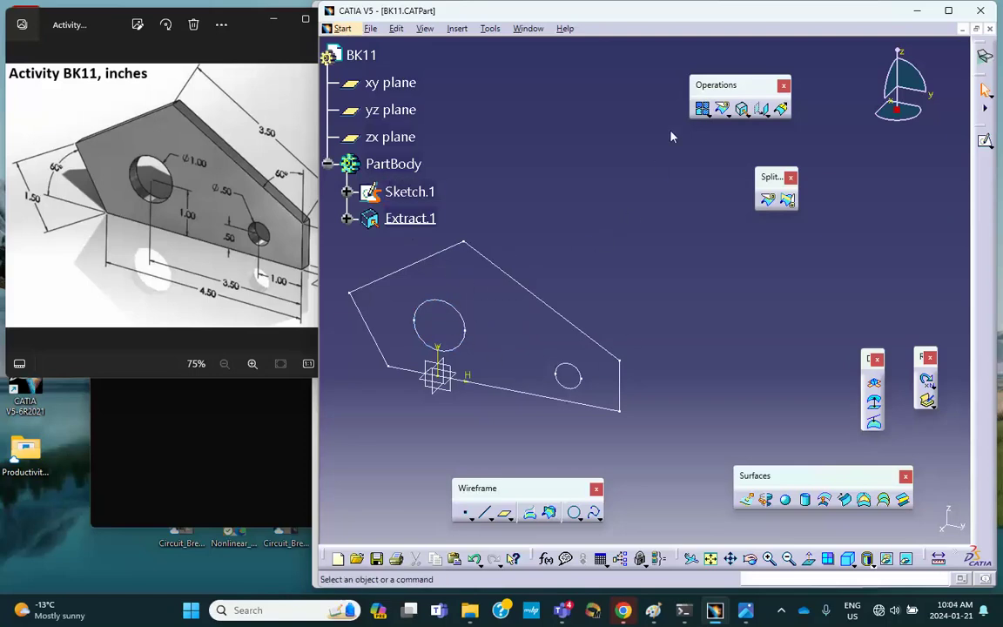
Step: Extract the large and small circles from the sketch in one operation with Point continuity propagation
left_click(741, 110)
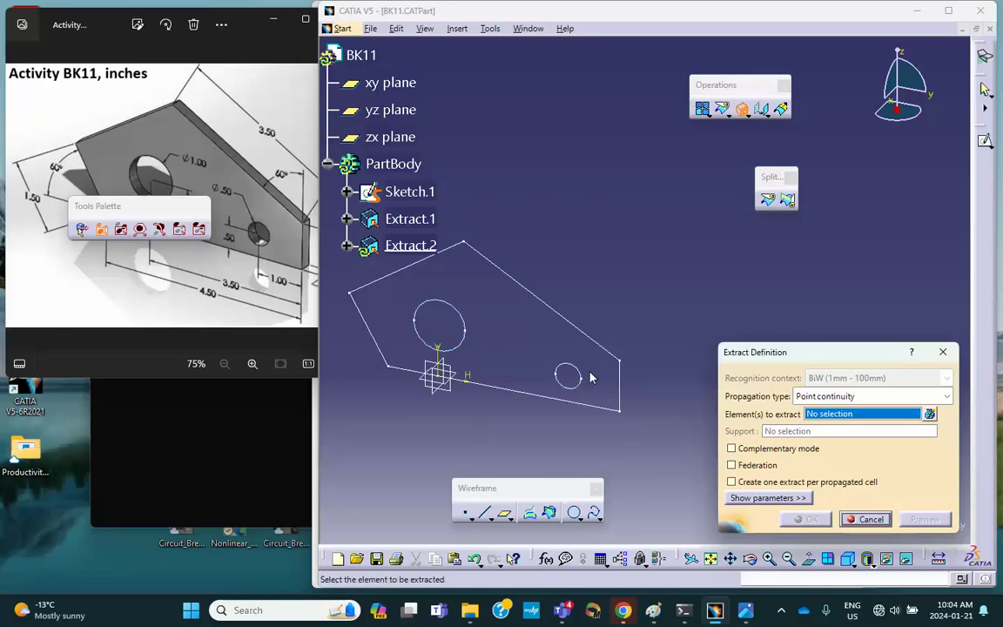
left_click(464, 326)
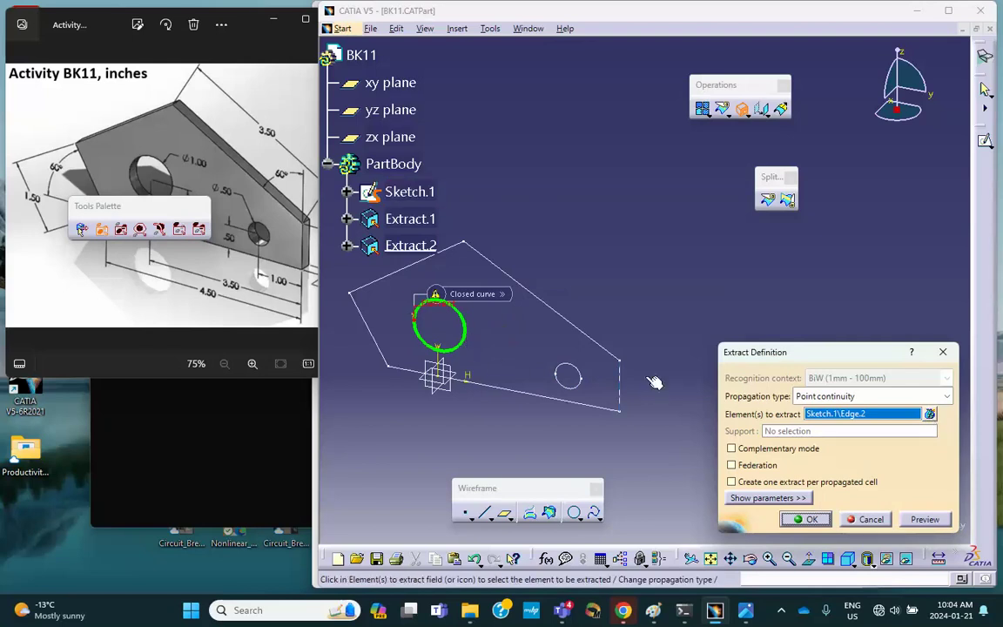
left_click(930, 415)
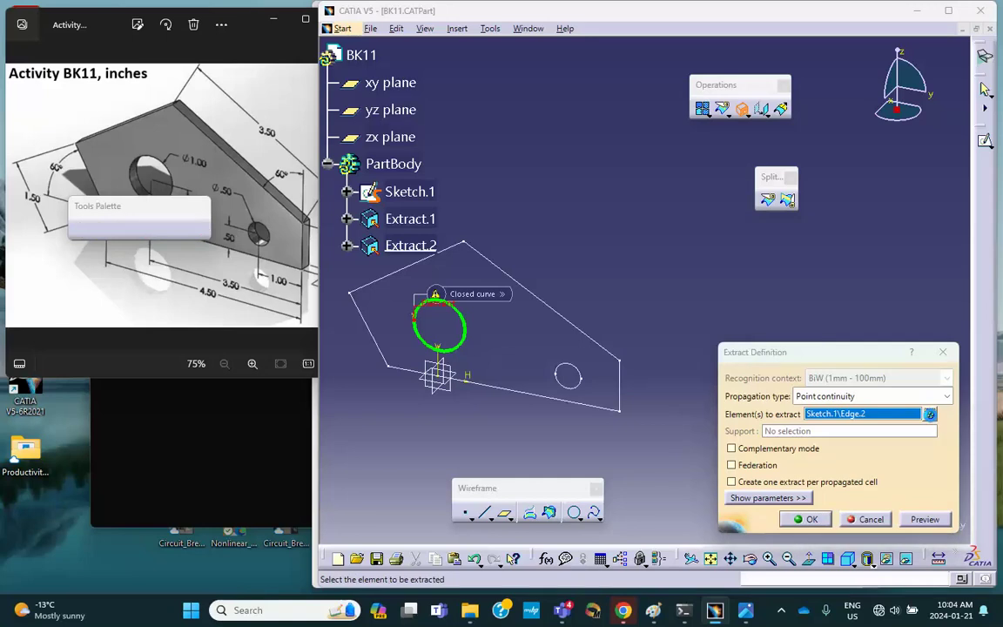
left_click(582, 376)
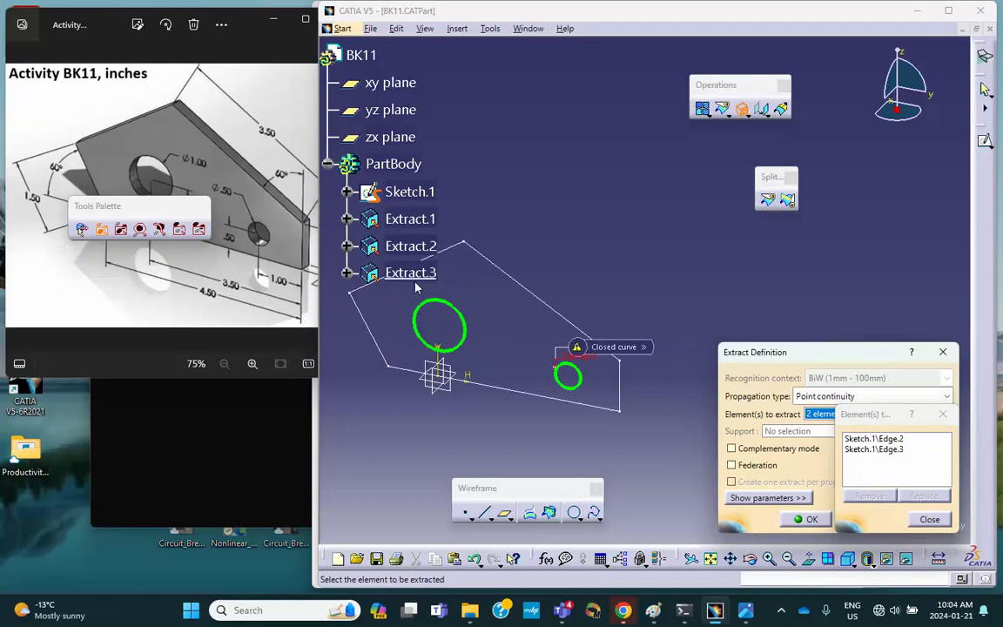
left_click(928, 519)
left_click(862, 515)
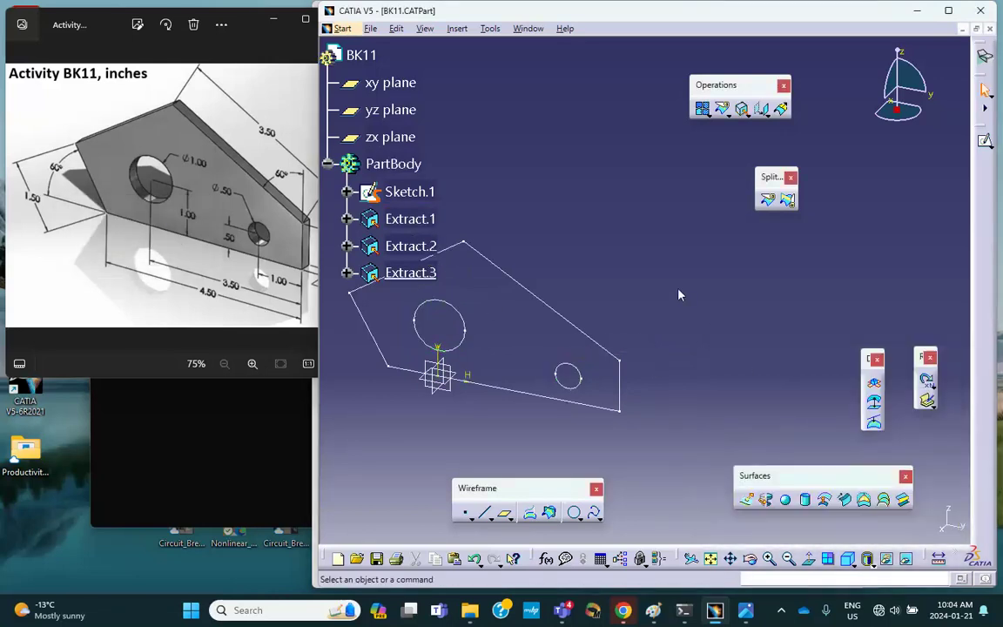
Step: Create a Fill surface with Extract.1 as the outer boundary and Extract.2 and Extract.3 as separate inner boundaries
middle_click_drag(654, 275, 757, 242)
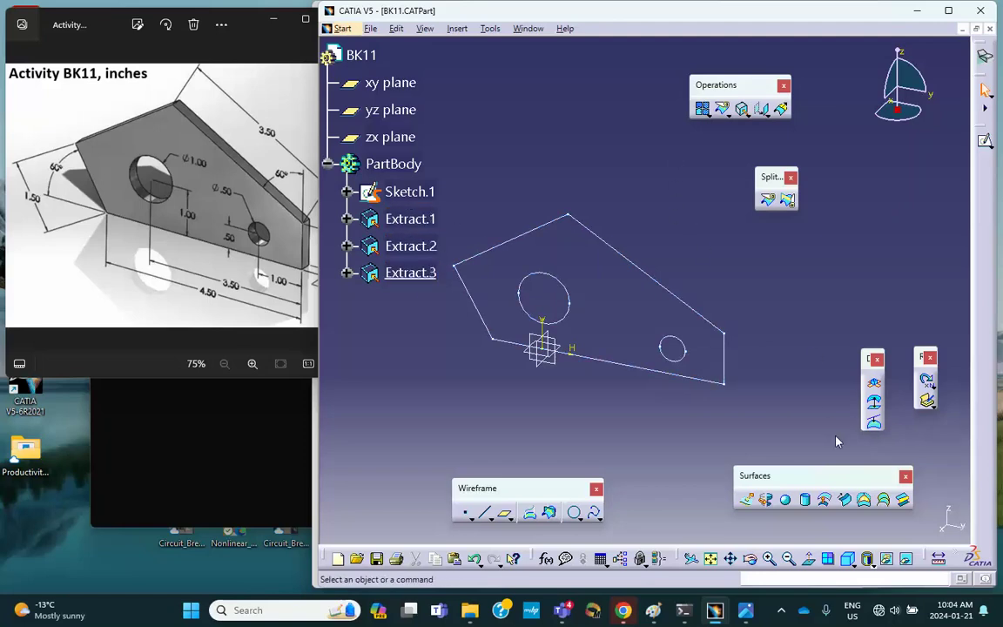
left_click(864, 501)
middle_click_drag(626, 179, 587, 226)
left_click(426, 220)
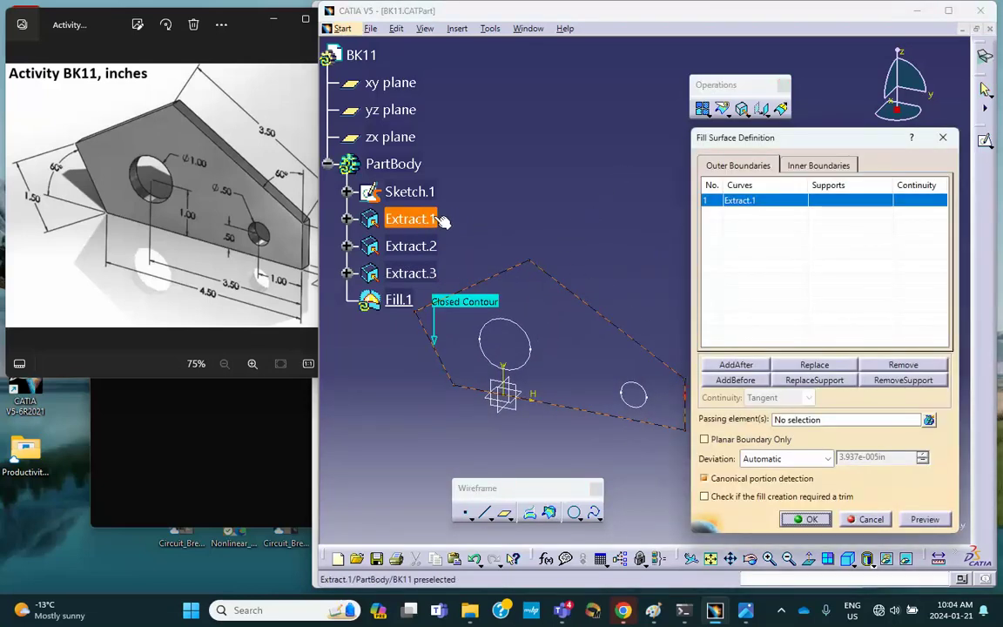
left_click(801, 166)
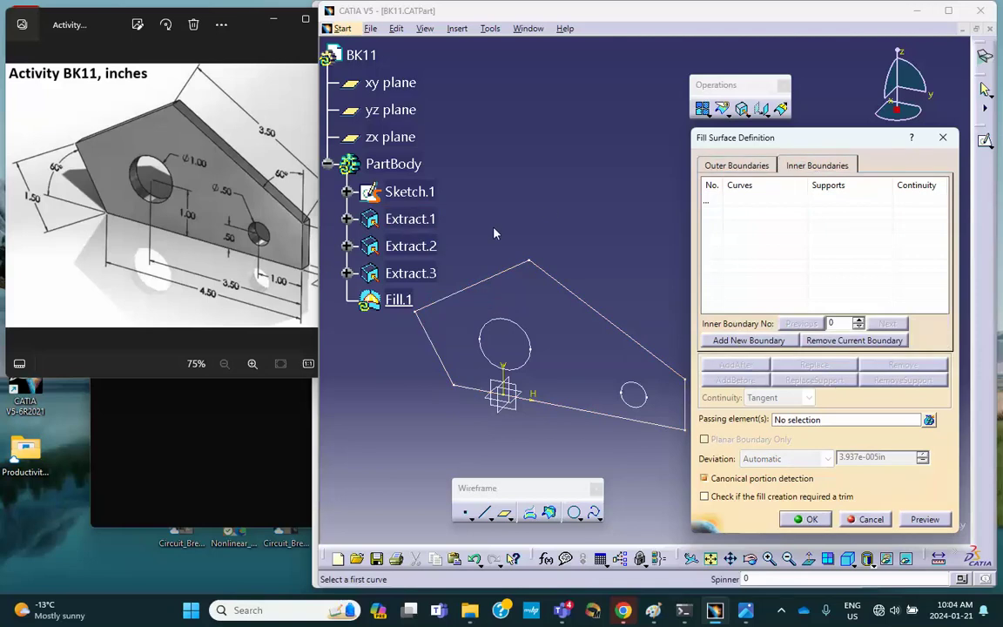
left_click(409, 246)
left_click(425, 275)
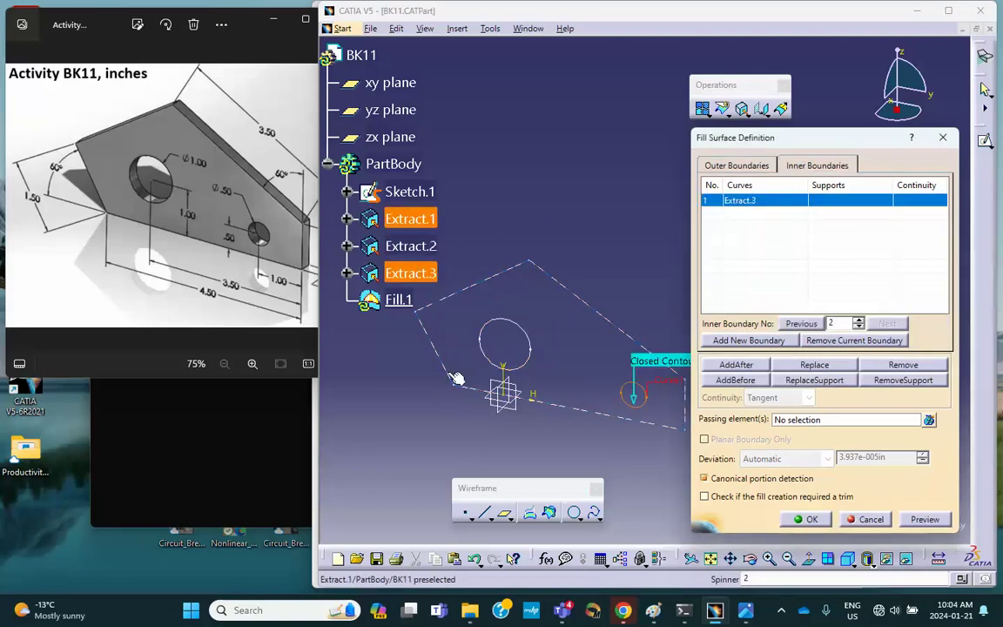
left_click(915, 520)
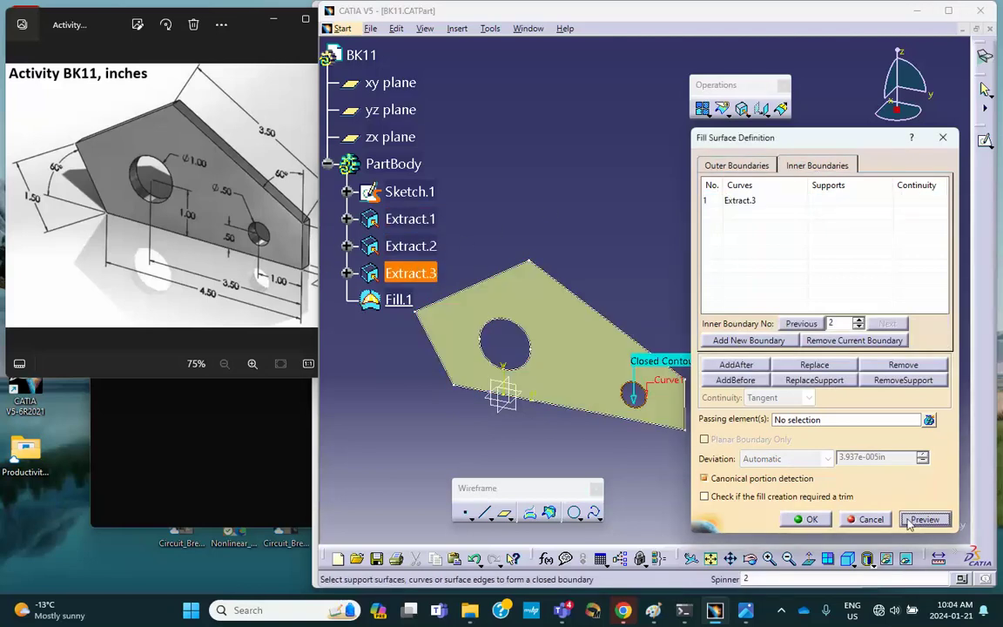
left_click(805, 519)
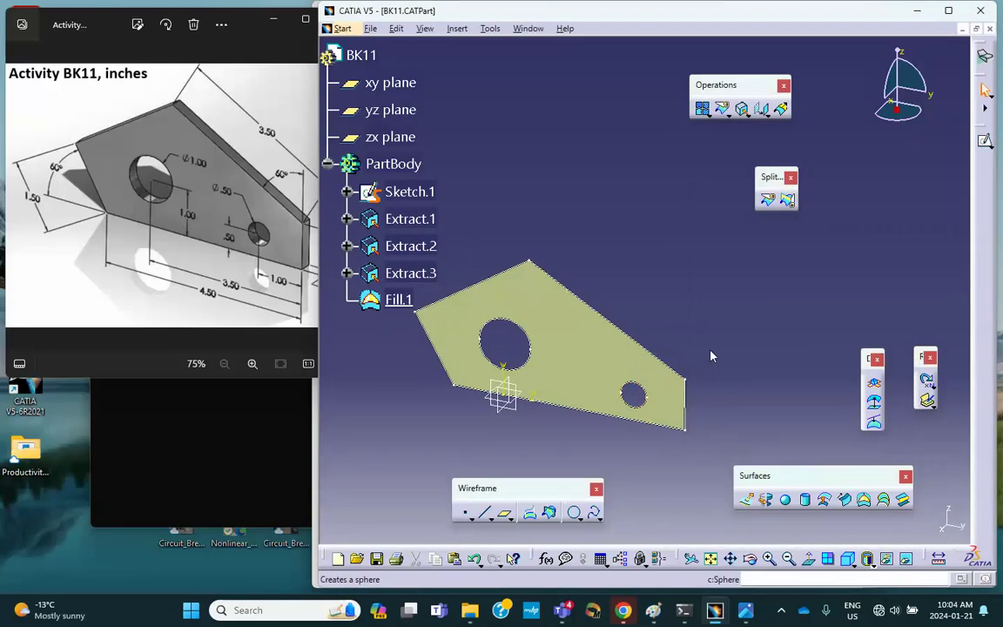
Step: Extrude the outer five-sided profile Extract.1 as a surface 0.5 in along its default normal direction
middle_click_drag(694, 336, 737, 322)
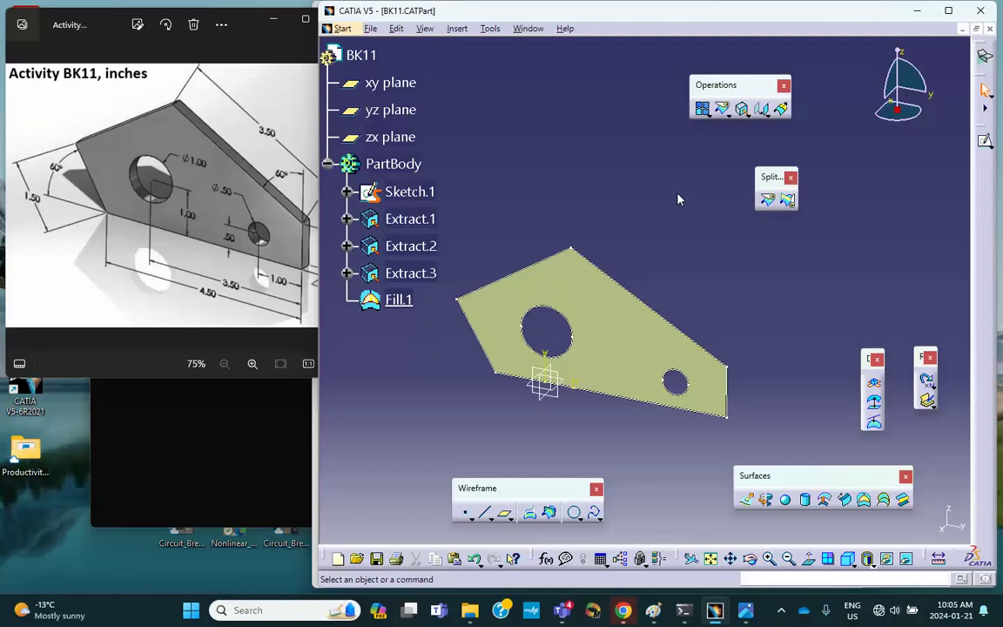
mouse_move(689, 242)
middle_mouse_down()
mouse_move(752, 282)
mouse_move(720, 309)
mouse_move(679, 269)
mouse_move(682, 254)
middle_mouse_up()
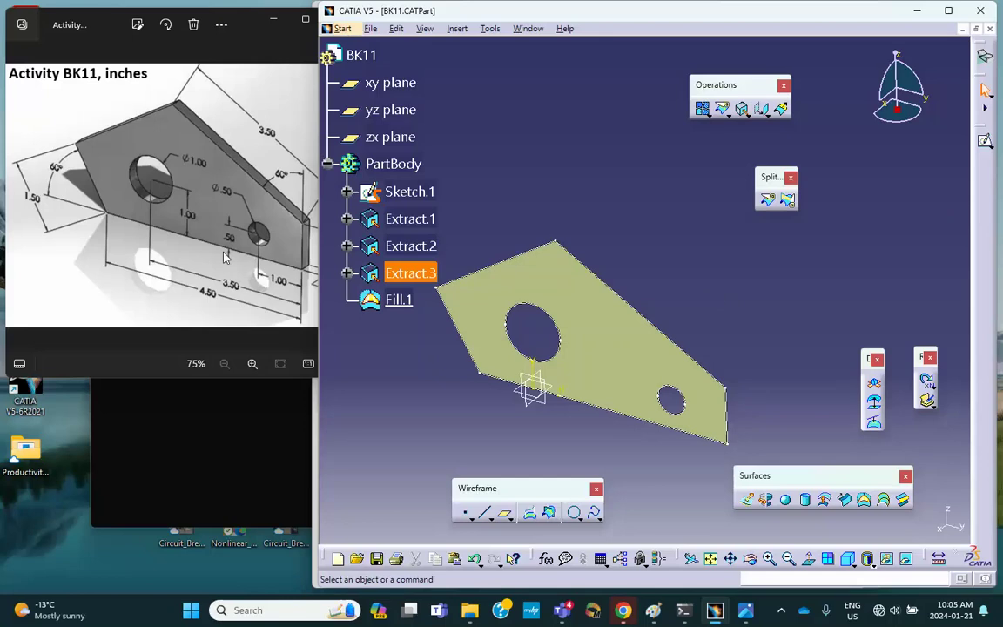
left_click(192, 204)
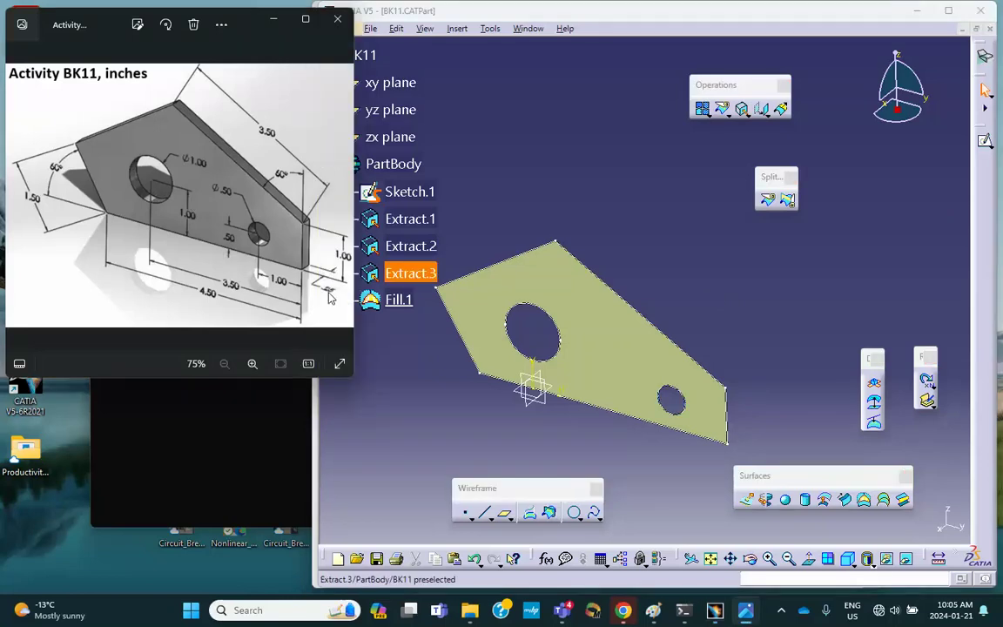
left_click(540, 195)
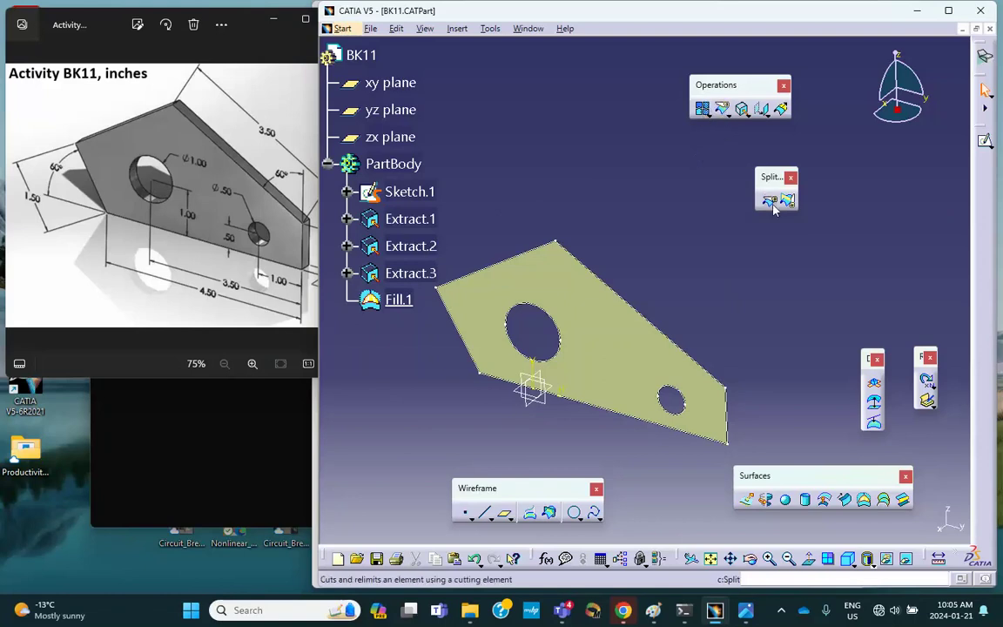
left_click(746, 499)
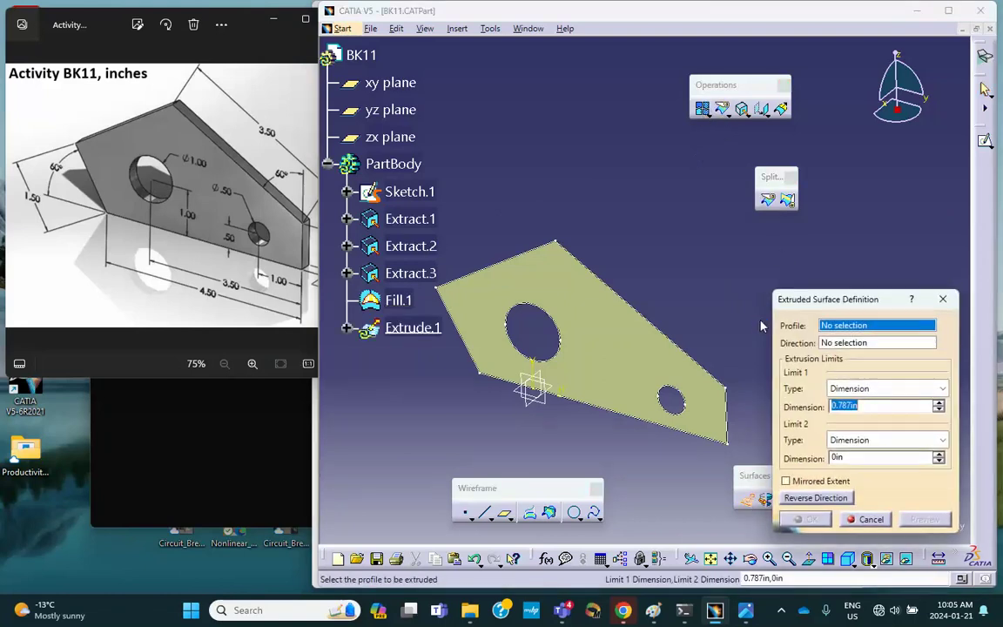
left_click(651, 321)
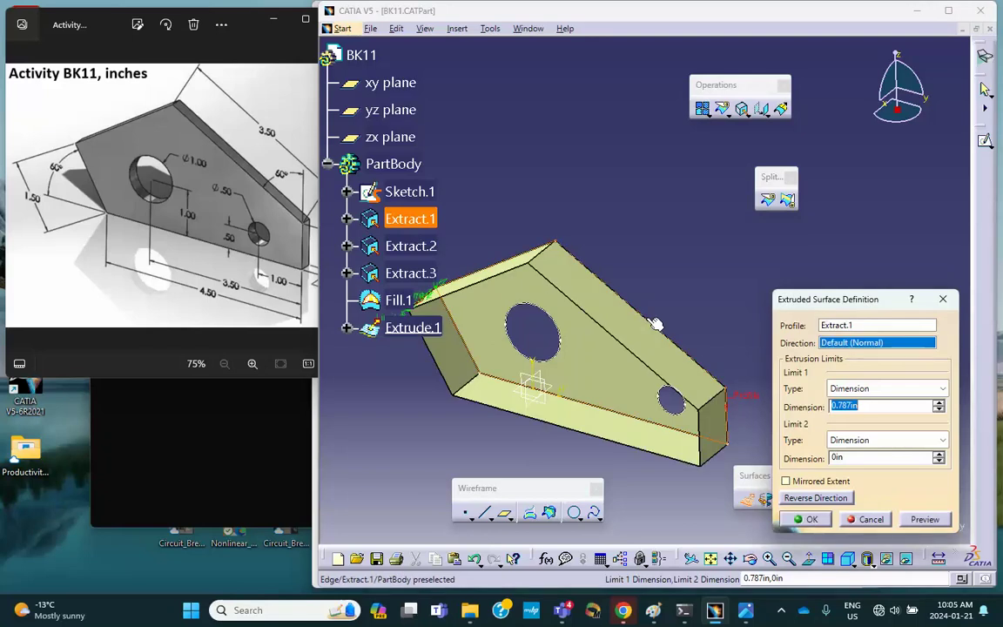
middle_click_drag(558, 218, 657, 205)
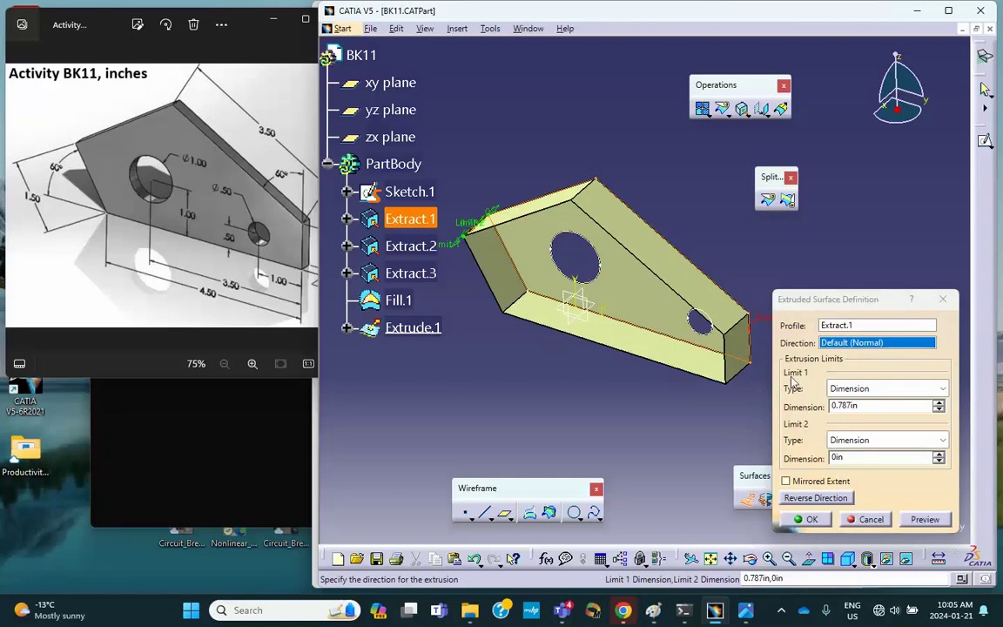
left_click(816, 498)
middle_click_drag(599, 353, 637, 393)
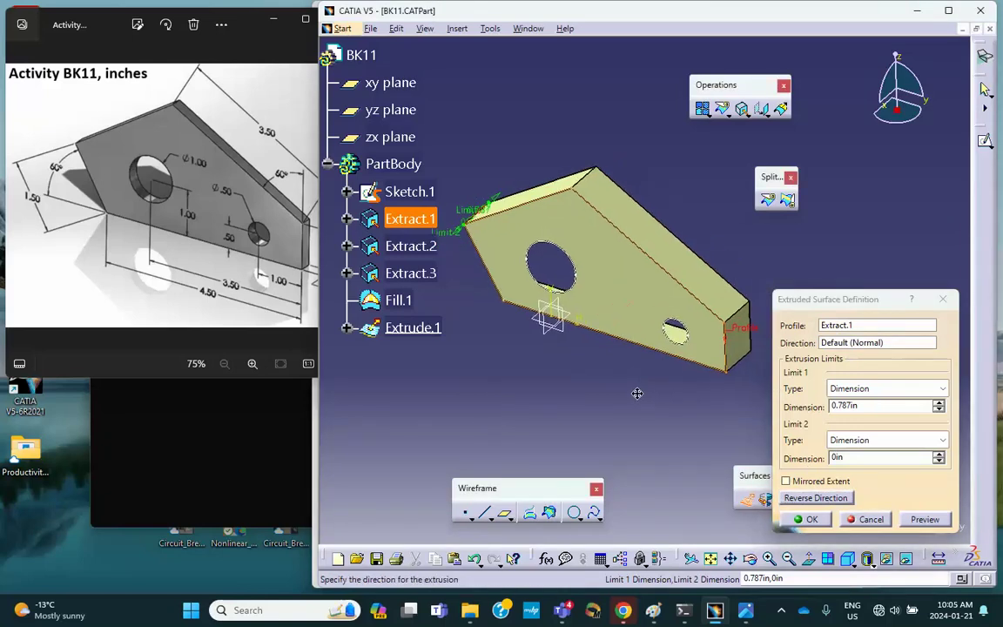
left_click(788, 497)
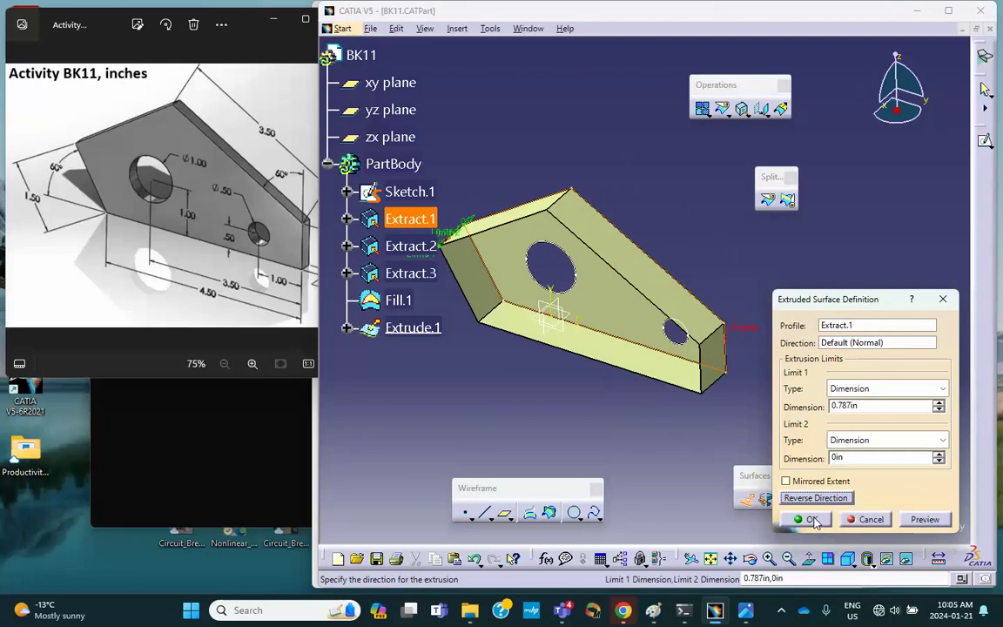
left_click(867, 406)
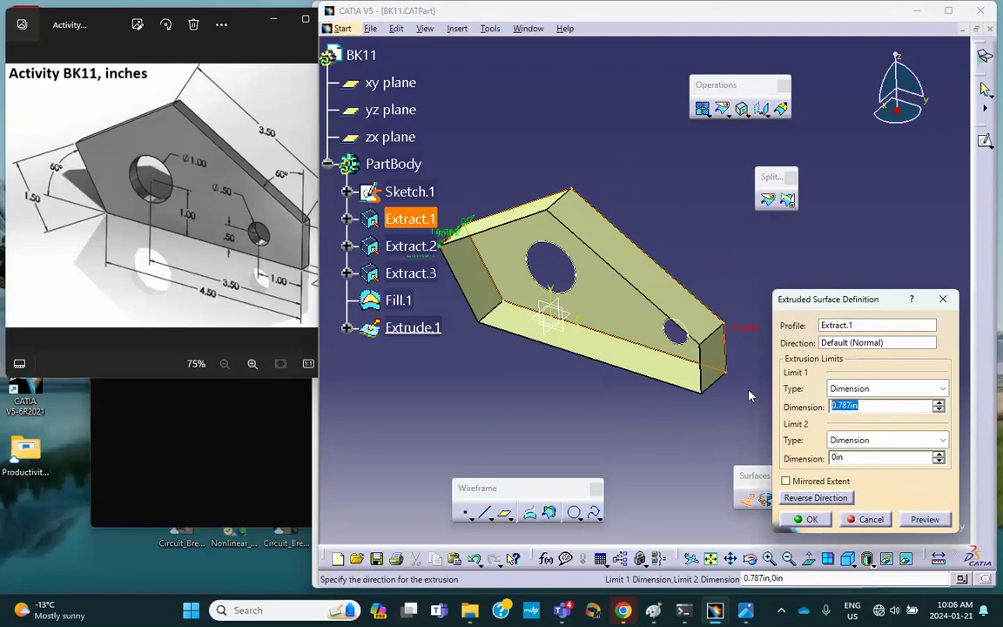
key("BackSpace")
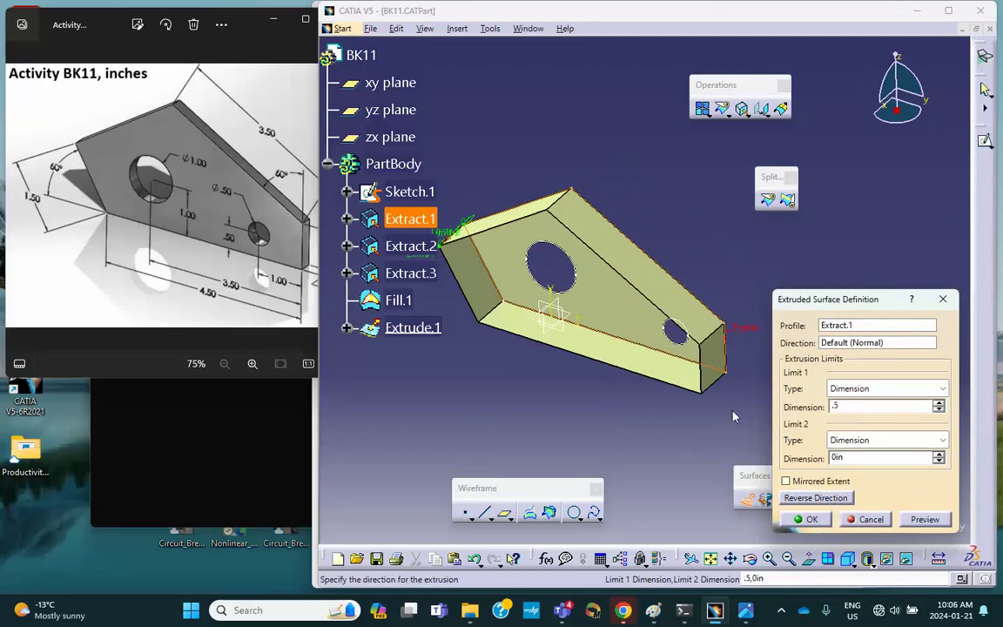
type(".5")
left_click(806, 519)
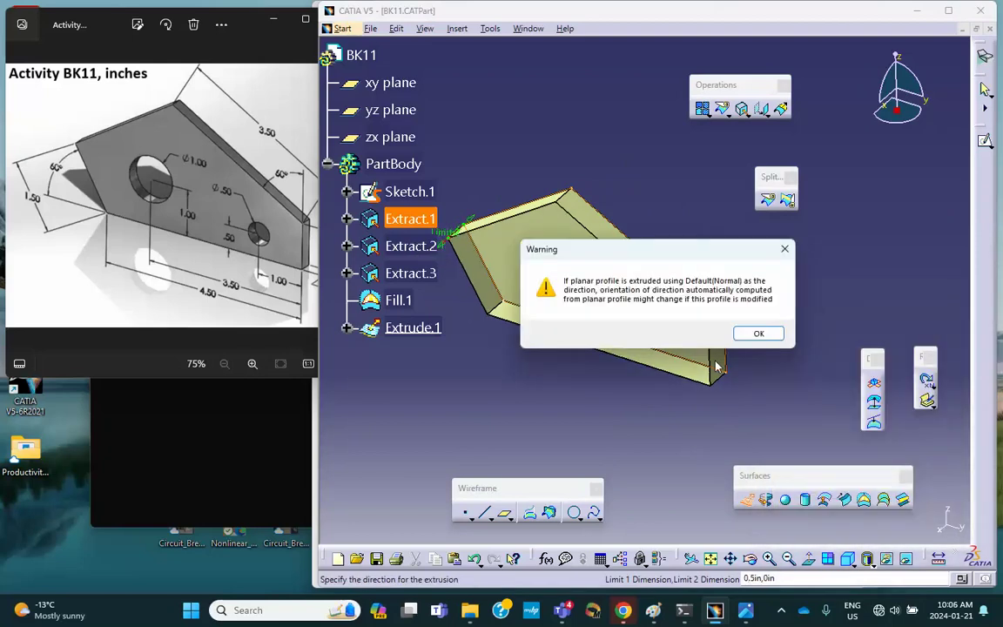
left_click(759, 332)
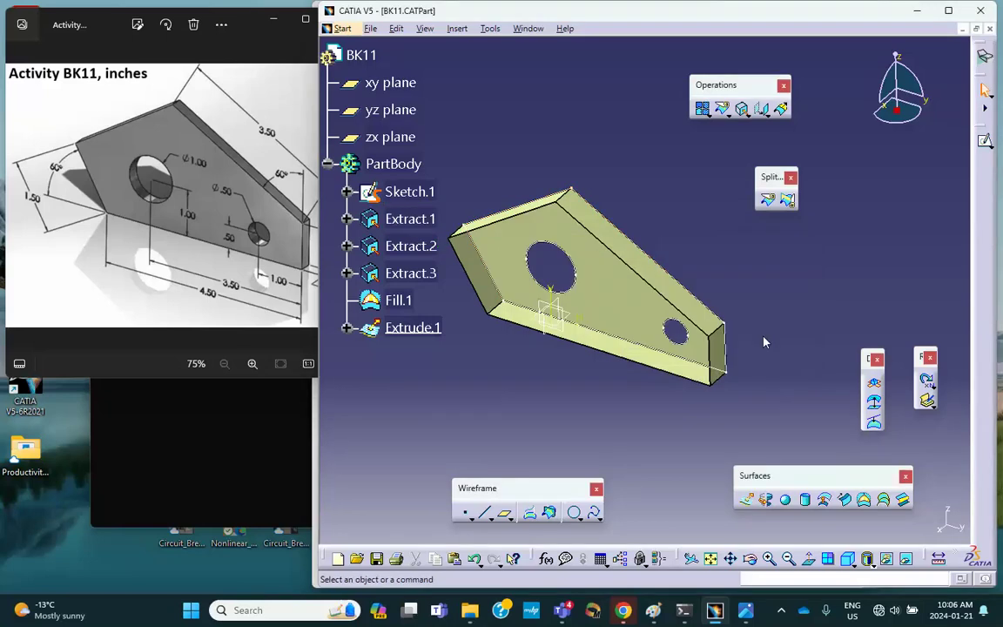
Step: Extrude the large circle Extract.2 as a surface 0.5 in along its default normal direction
middle_click_drag(776, 332, 768, 284)
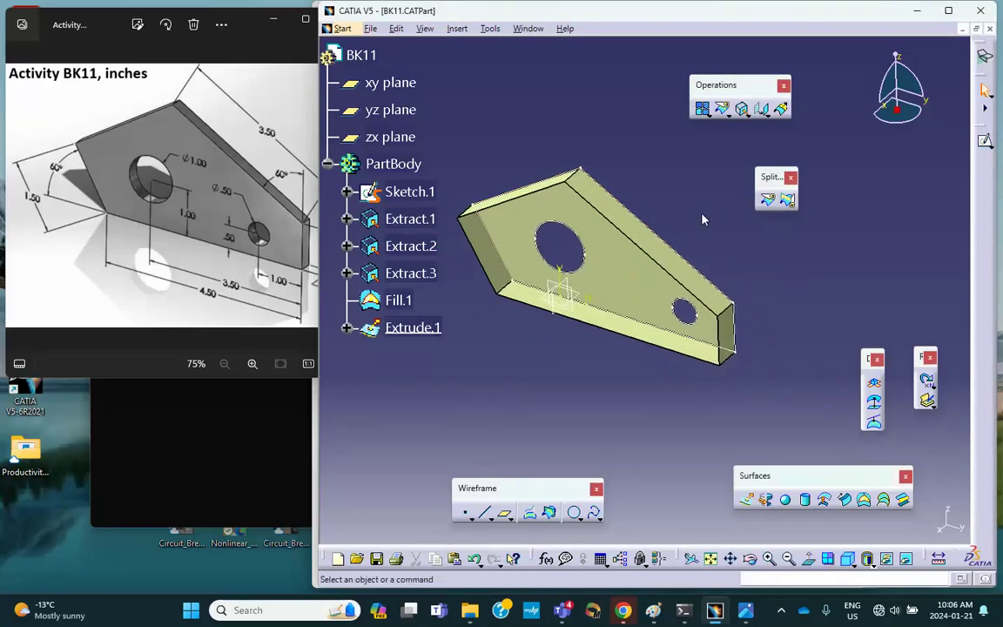
middle_click_drag(706, 223, 551, 253)
middle_click_drag(461, 287, 567, 208)
middle_click_drag(642, 208, 672, 184)
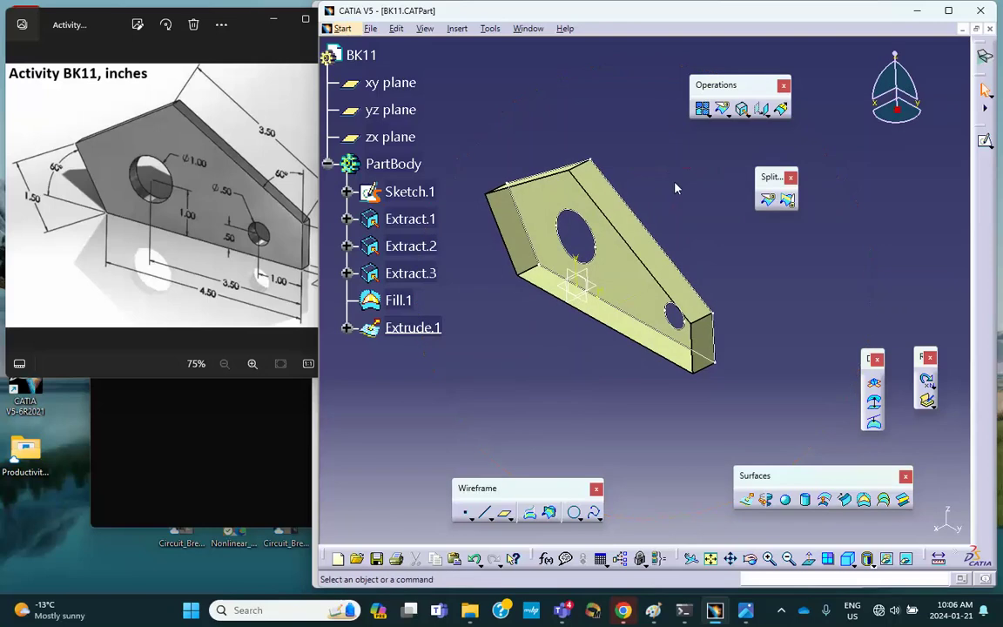
mouse_move(690, 201)
middle_mouse_down()
mouse_move(678, 203)
mouse_move(672, 169)
mouse_move(679, 191)
middle_mouse_up()
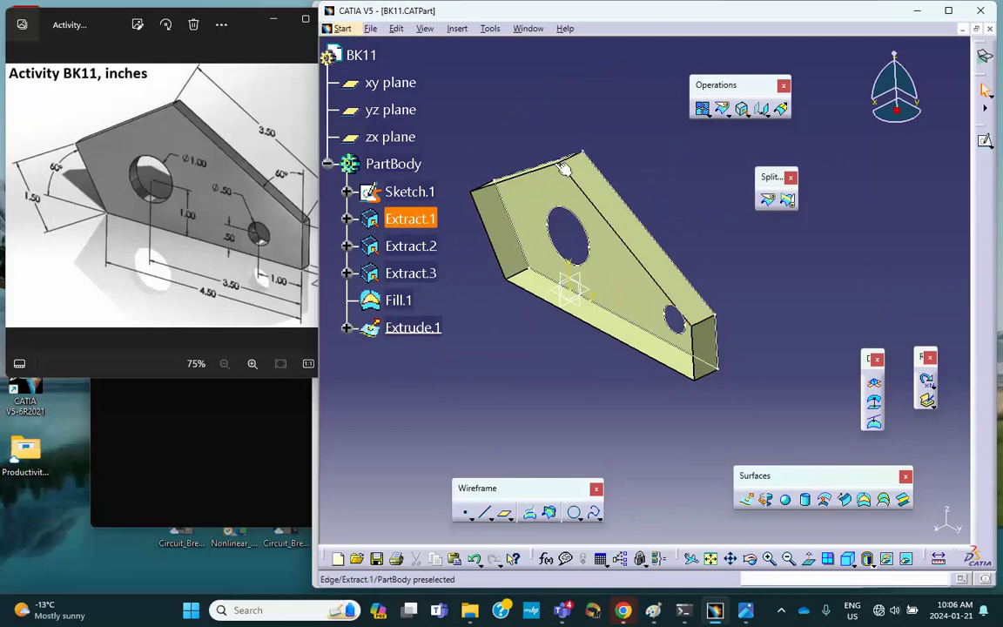
middle_click_drag(620, 204, 679, 199)
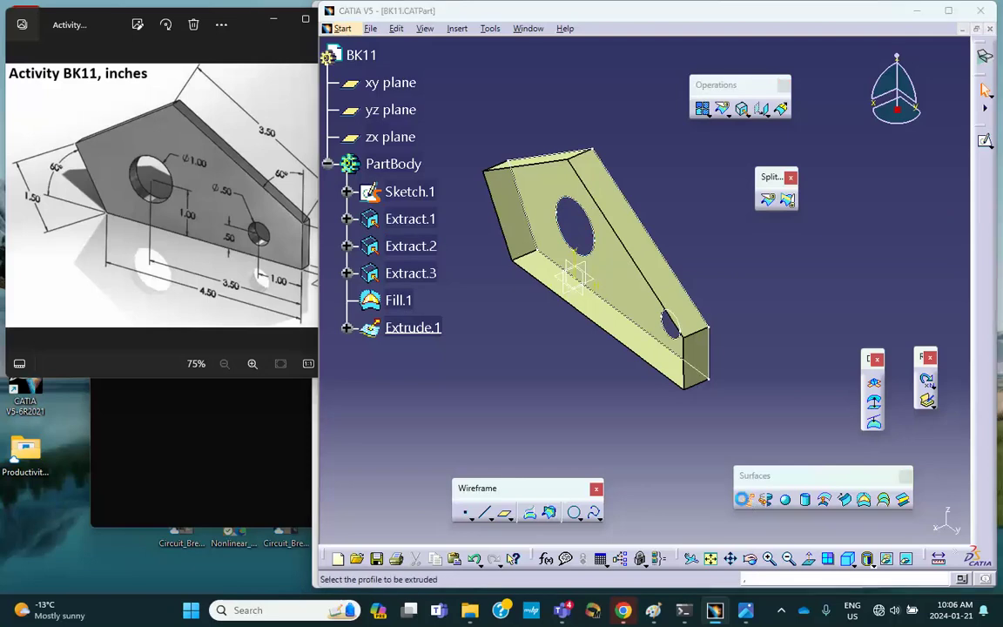
left_click(747, 501)
left_click(599, 268)
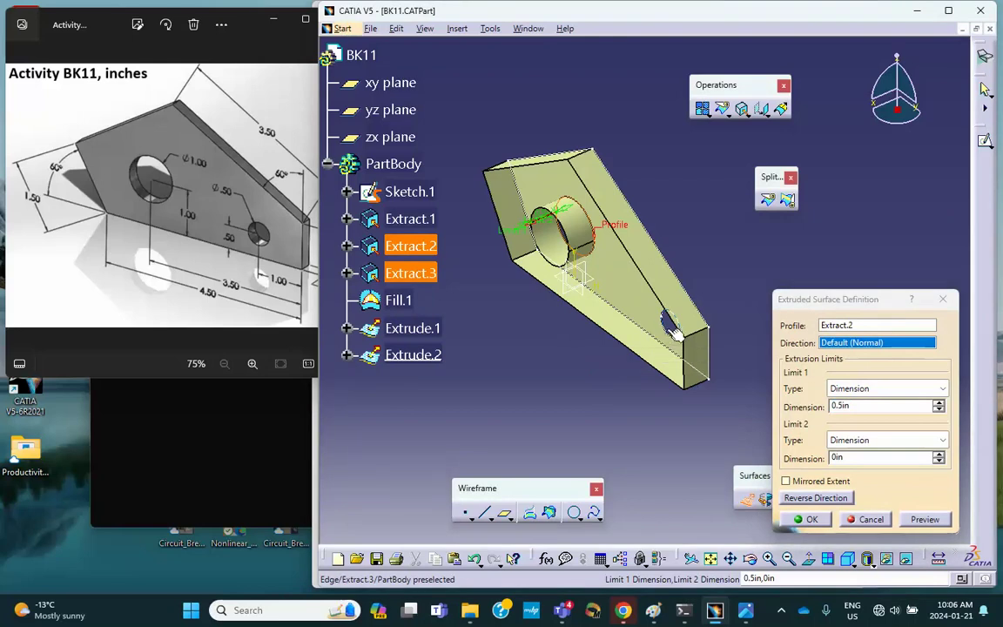
middle_click_drag(707, 352, 692, 410)
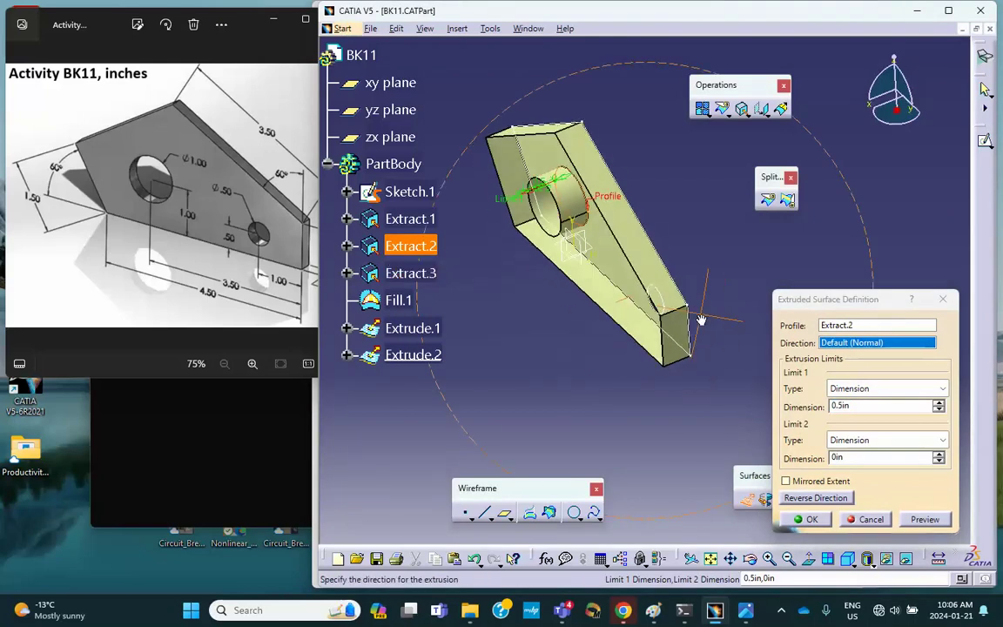
left_click(812, 519)
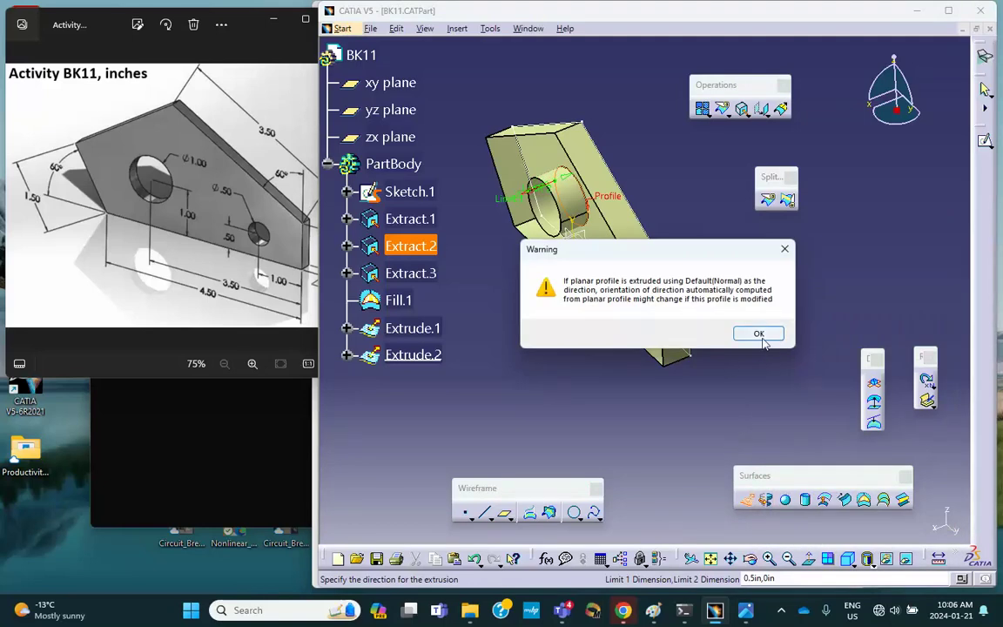
left_click(759, 334)
Step: Extrude the small circle Extract.3 as a surface 0.5 in along its default normal direction
middle_click_drag(752, 292, 799, 323)
left_click(745, 503)
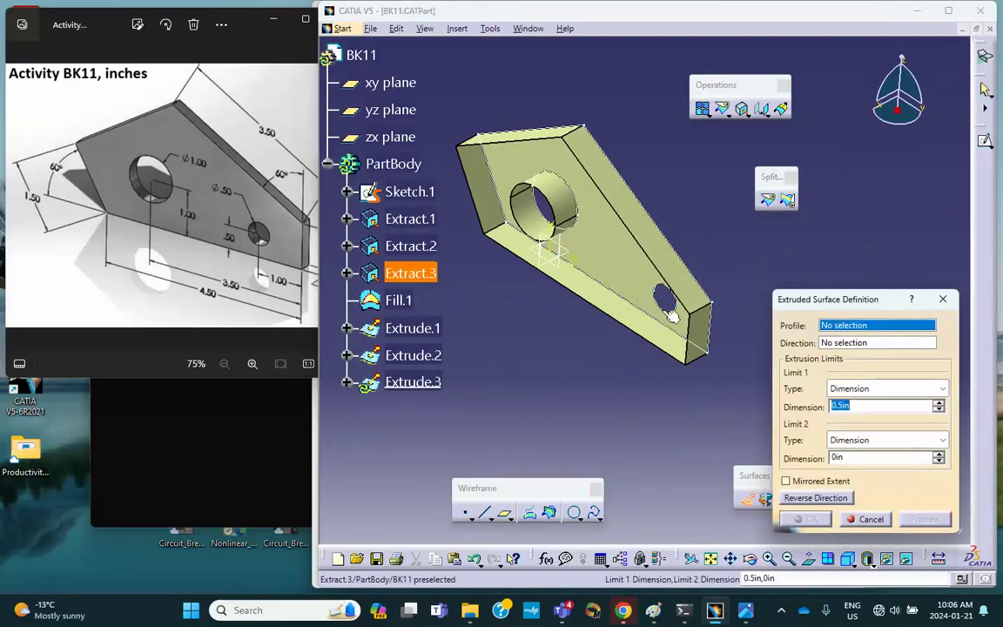
left_click(662, 307)
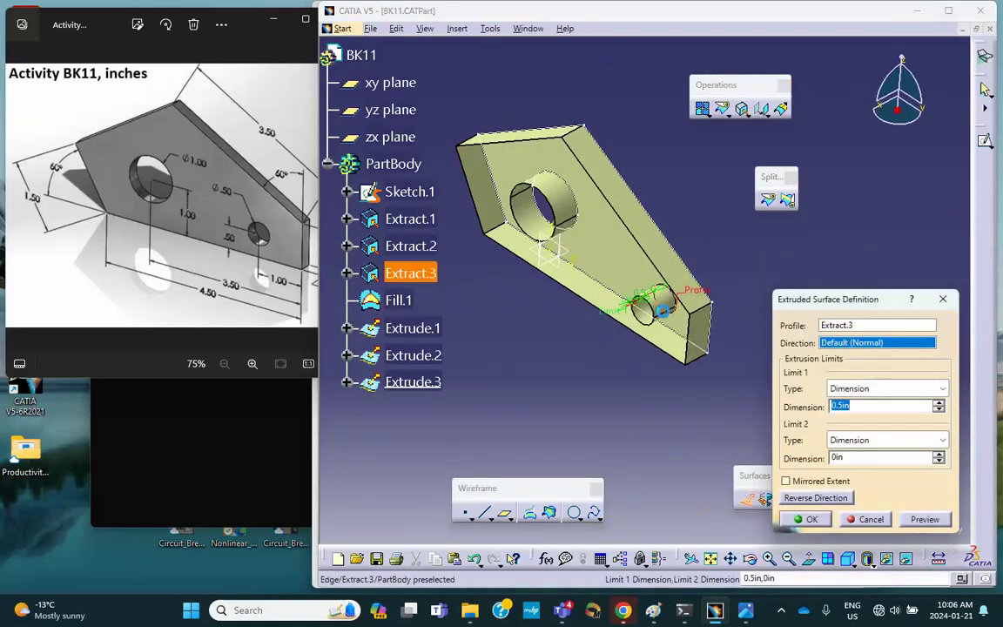
left_click(810, 519)
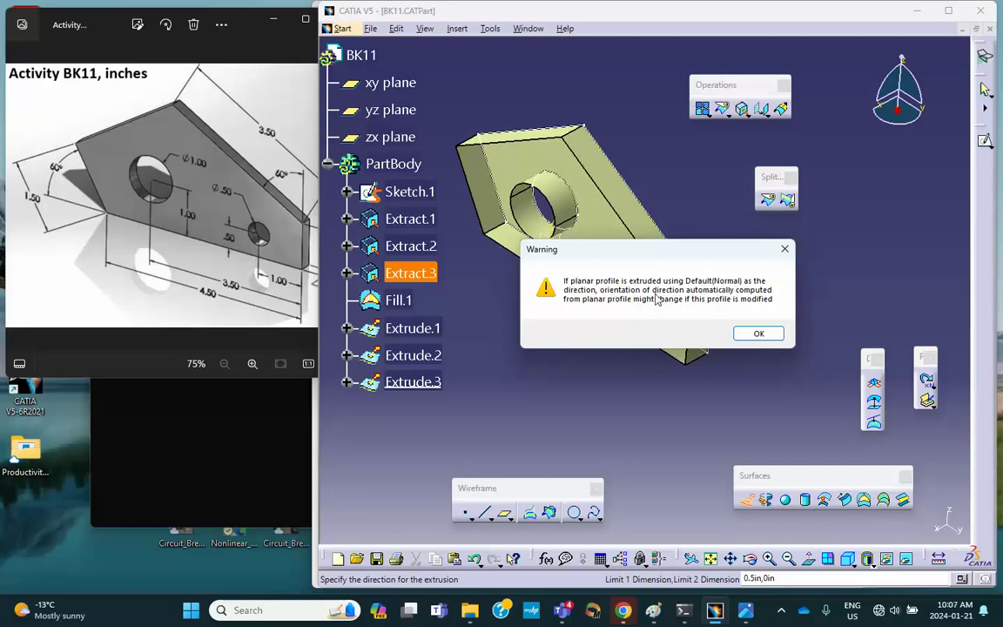
left_click(756, 333)
Step: Create a reference plane offset 0.5 in from the yz plane, on the open side of the plate
middle_click_drag(774, 332, 729, 319)
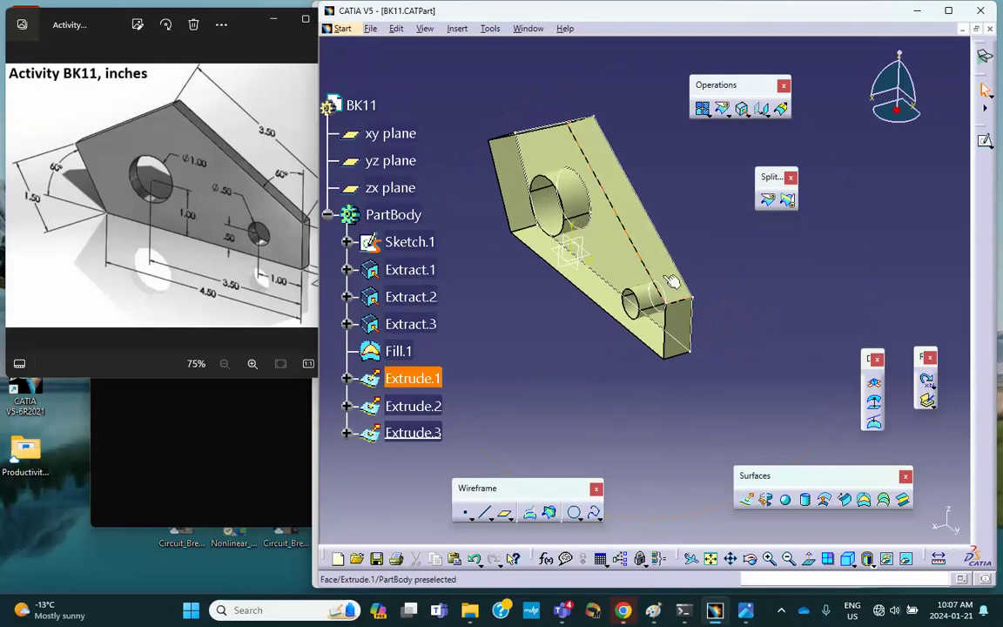
middle_click_drag(669, 286, 721, 237)
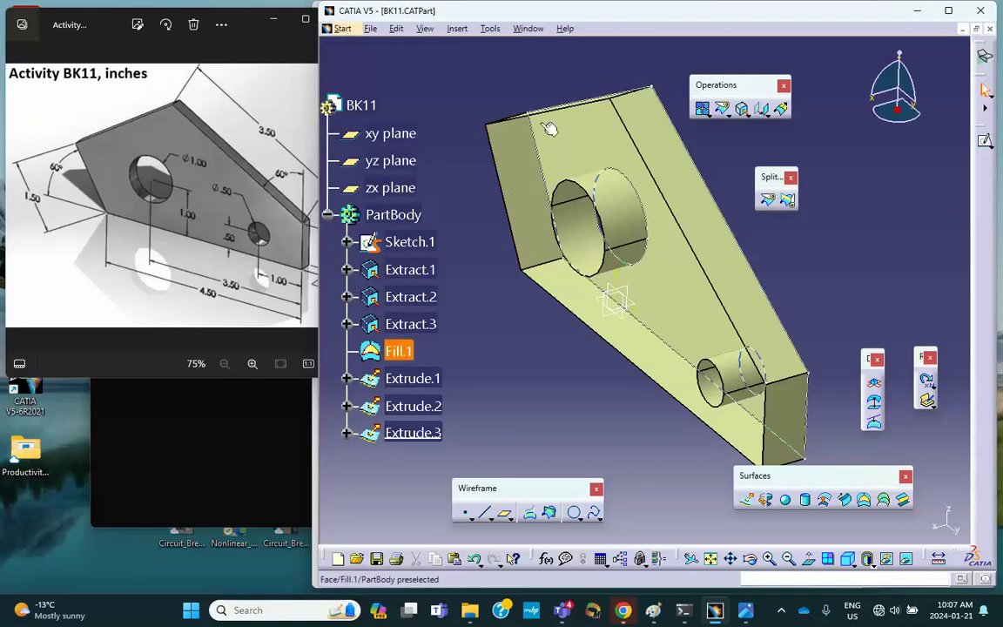
middle_click_drag(644, 334, 513, 139)
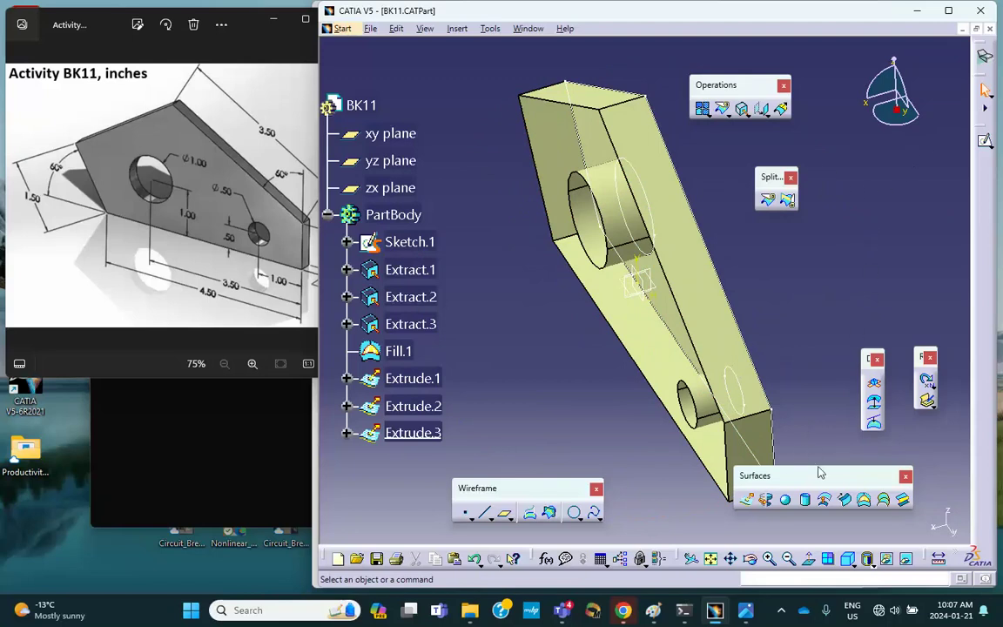
left_click_drag(828, 483, 859, 500)
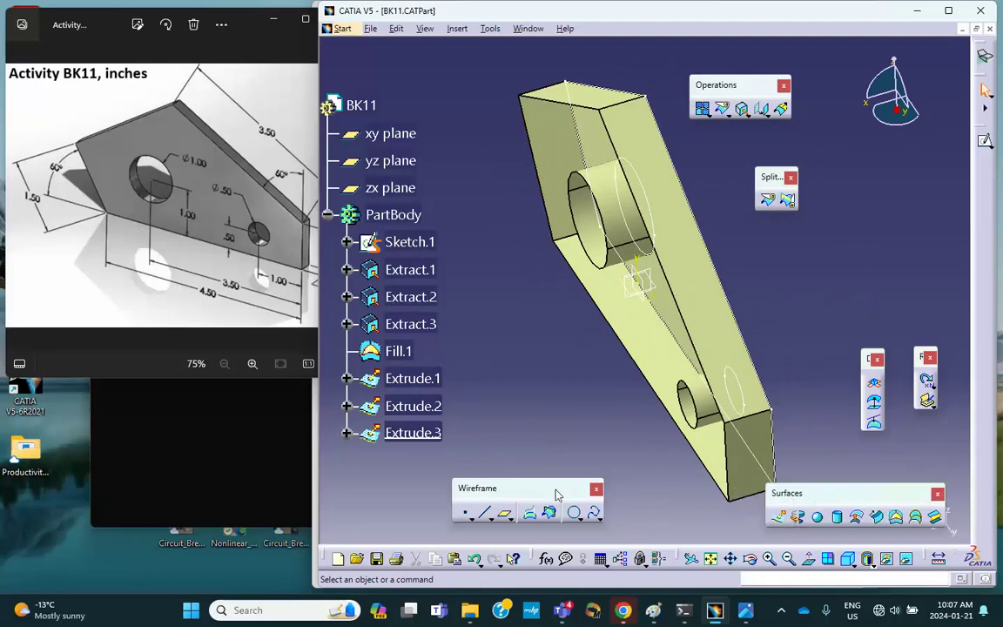
left_click(504, 514)
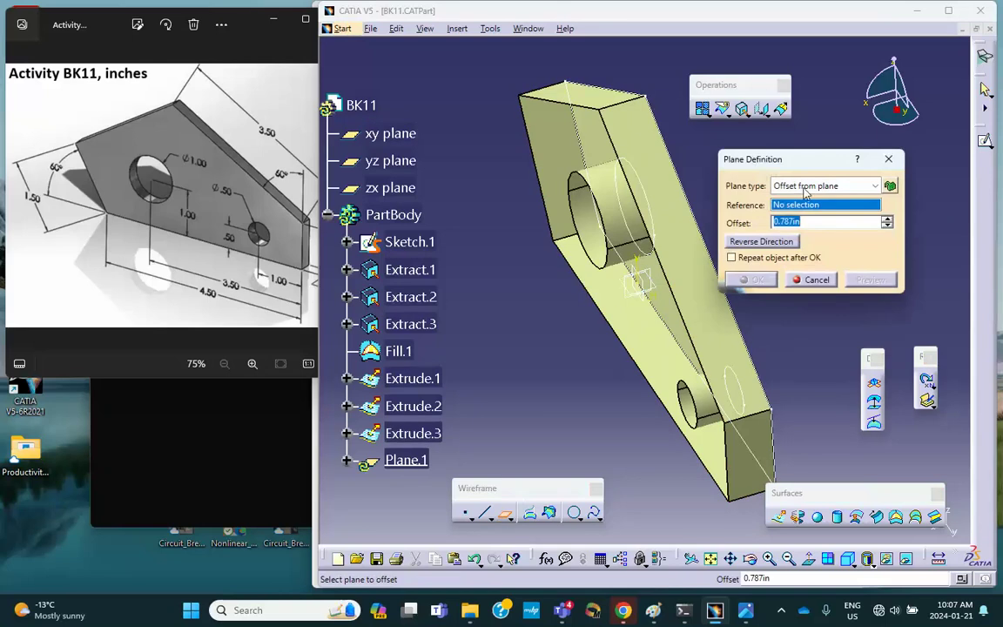
left_click(876, 187)
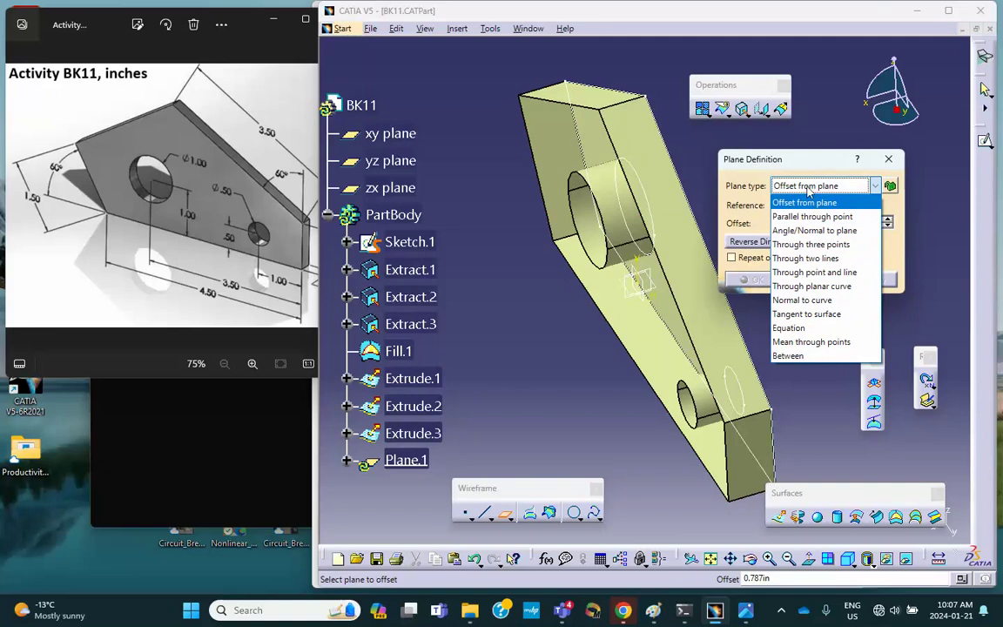
left_click(816, 160)
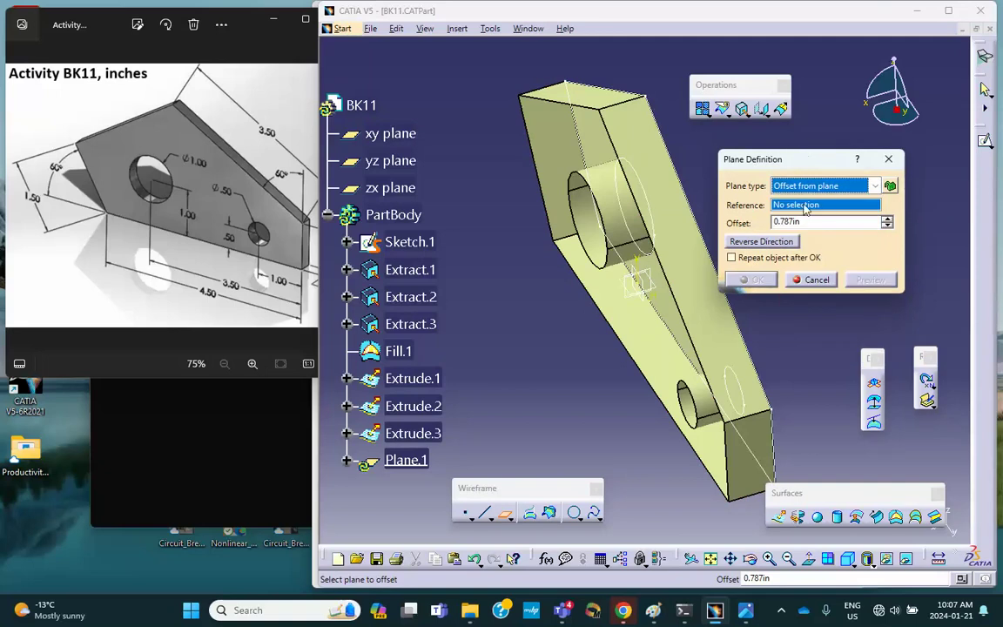
left_click(640, 281)
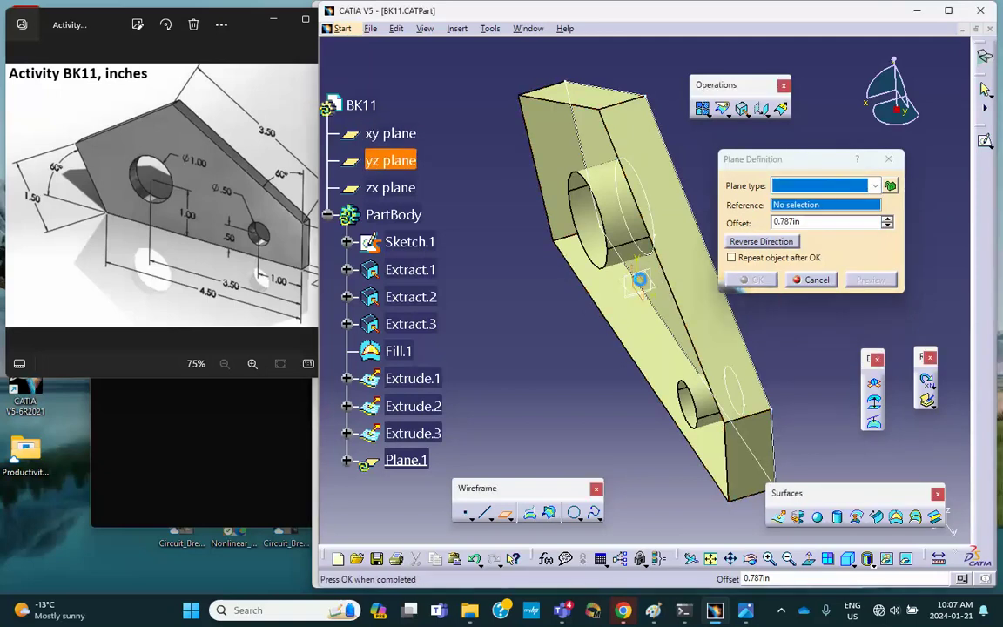
left_click(801, 222)
type("-.5")
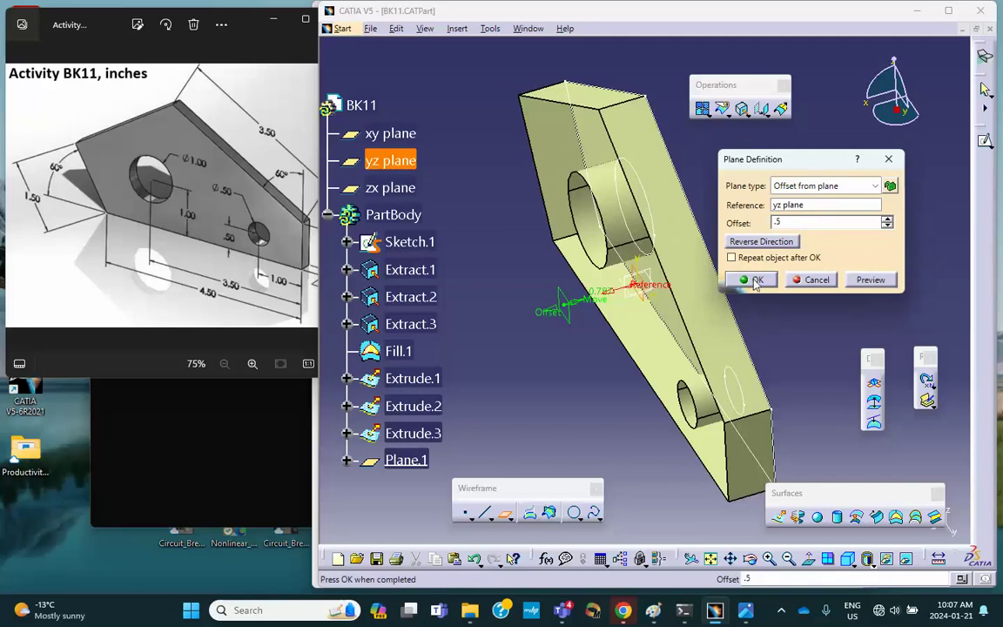
left_click(755, 280)
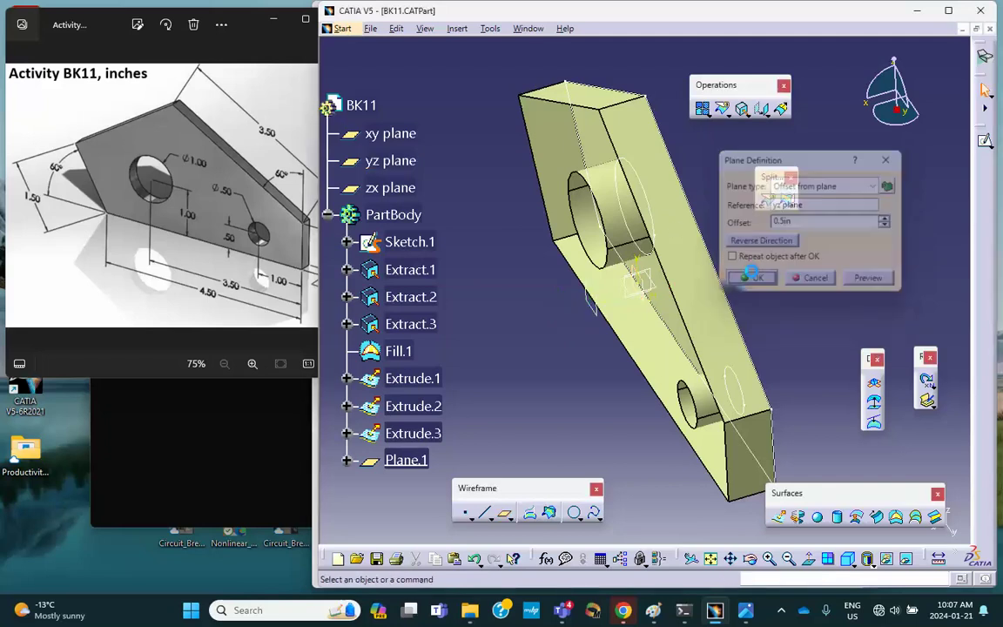
mouse_move(609, 331)
middle_mouse_down()
mouse_move(578, 224)
mouse_move(609, 347)
middle_mouse_up()
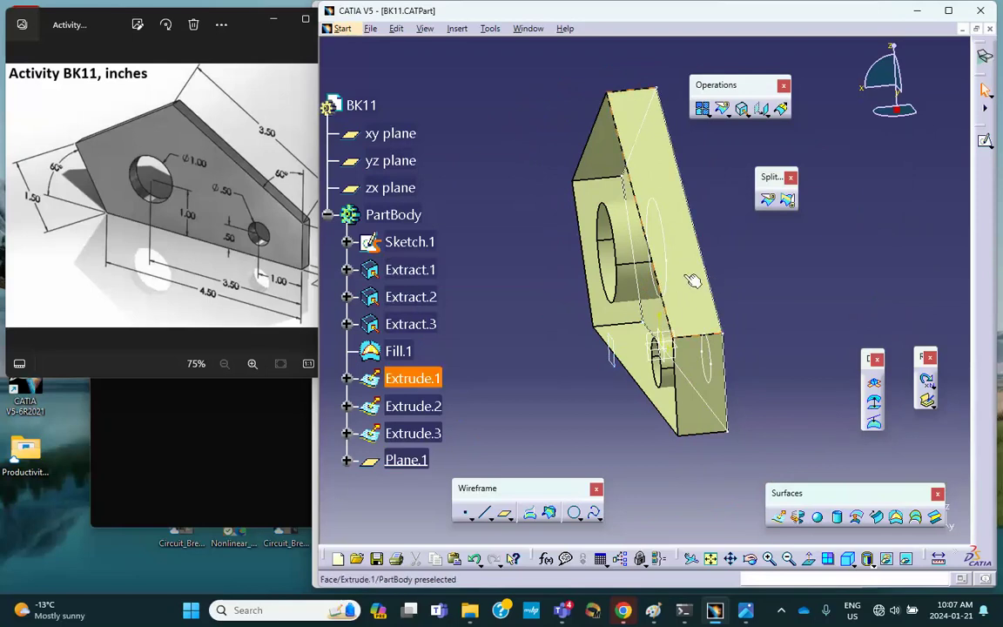
middle_click_drag(732, 274, 703, 329)
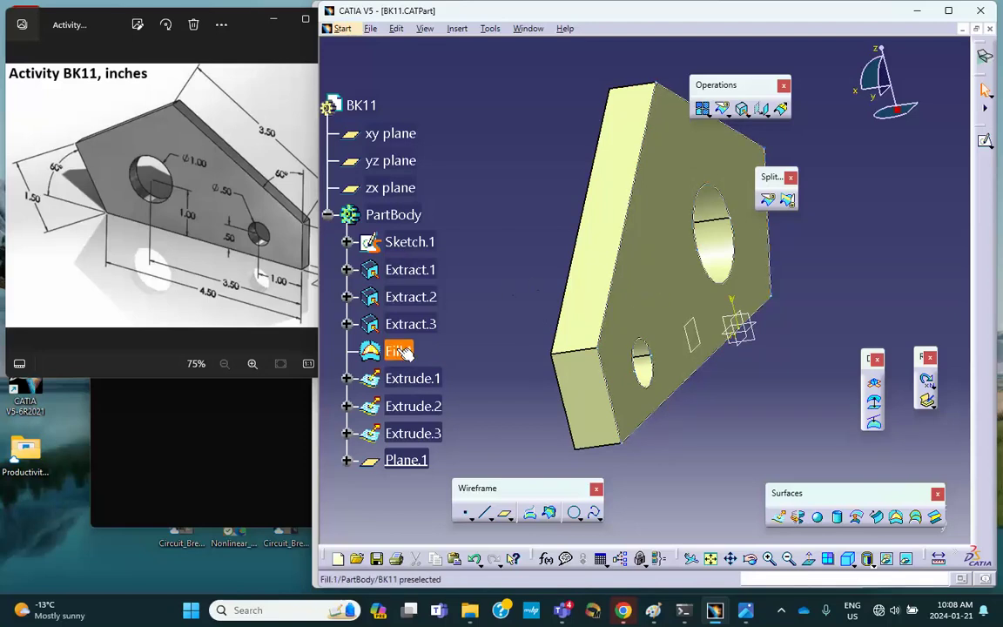
Step: Begin translating the filled face Fill.1 by direction and distance, with the X component as the direction
middle_click_drag(539, 266, 536, 292)
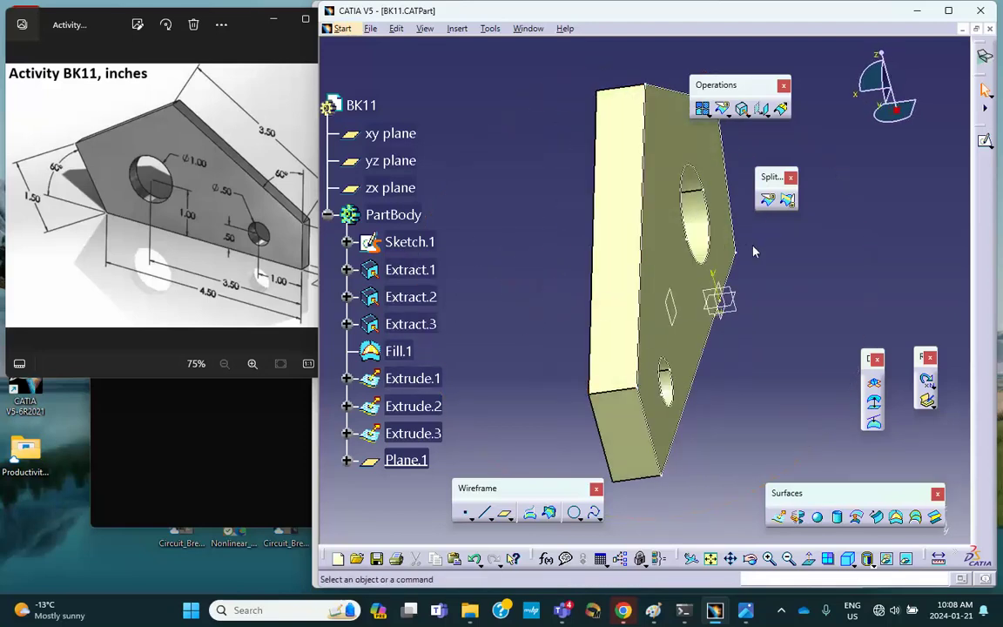
left_click(767, 118)
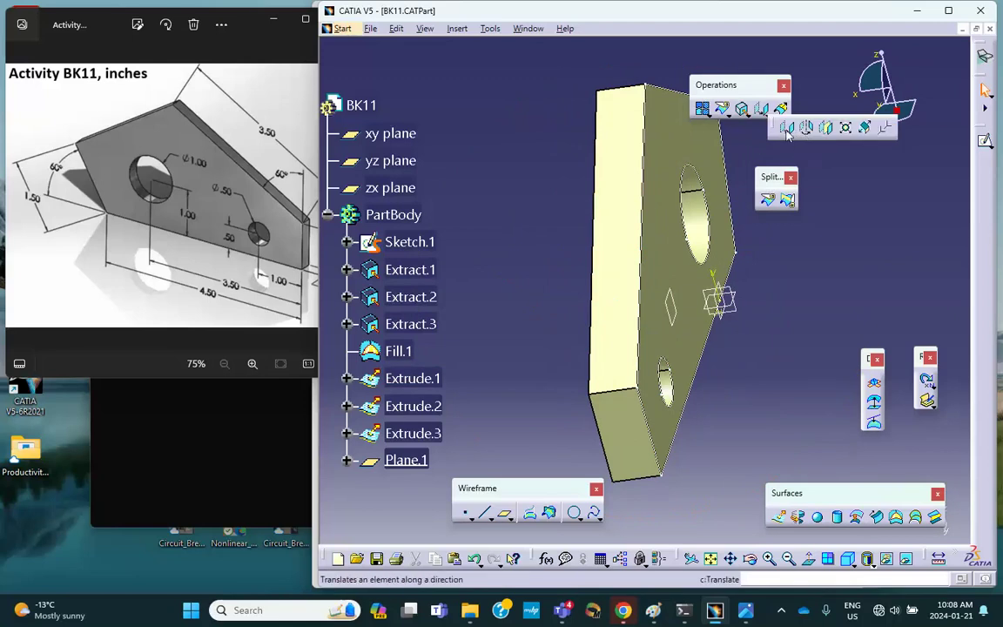
left_click(785, 128)
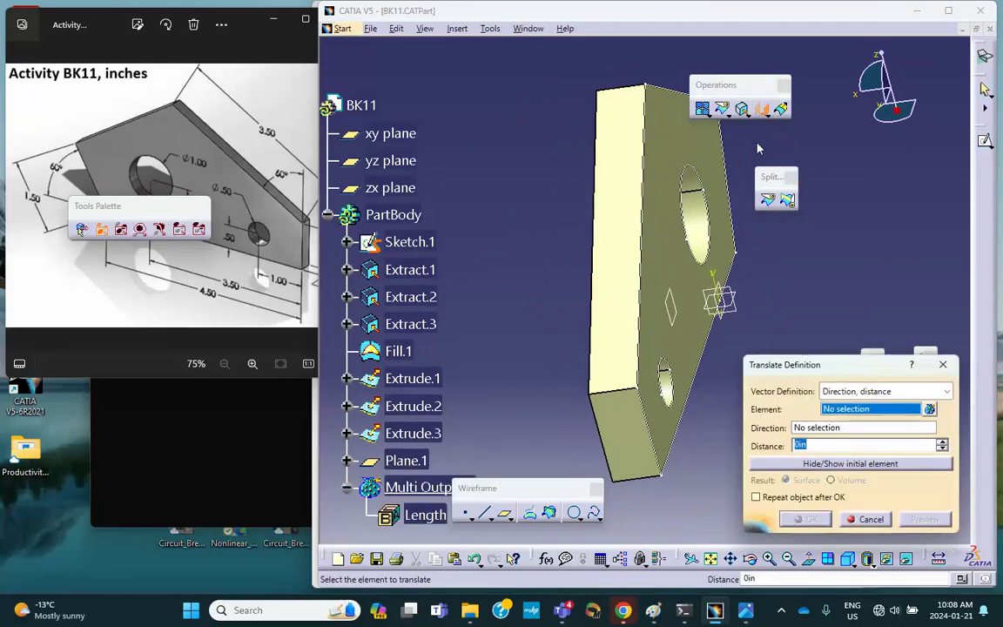
left_click(673, 136)
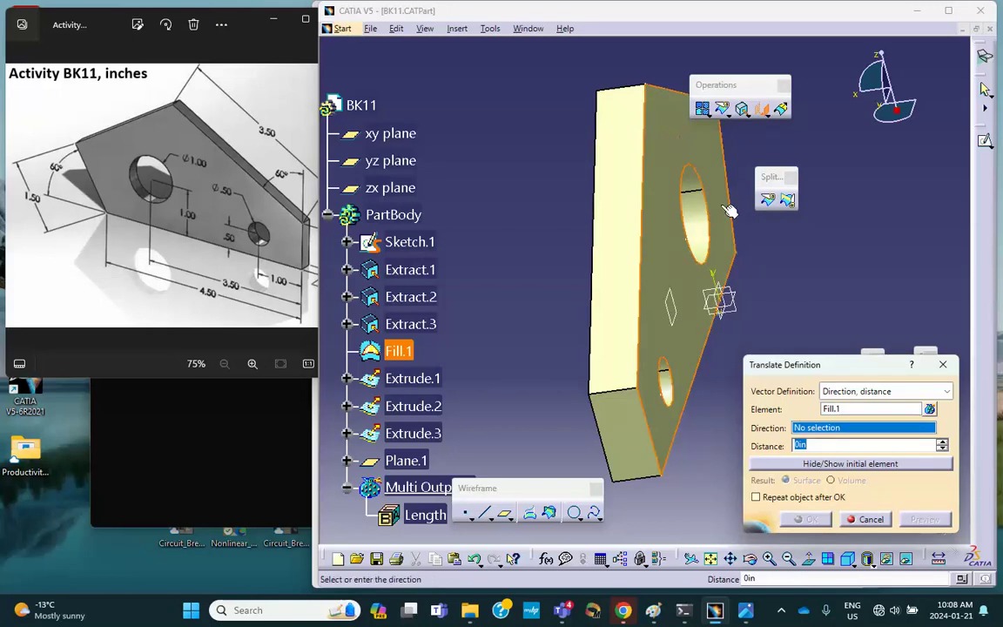
middle_click_drag(540, 286, 581, 347)
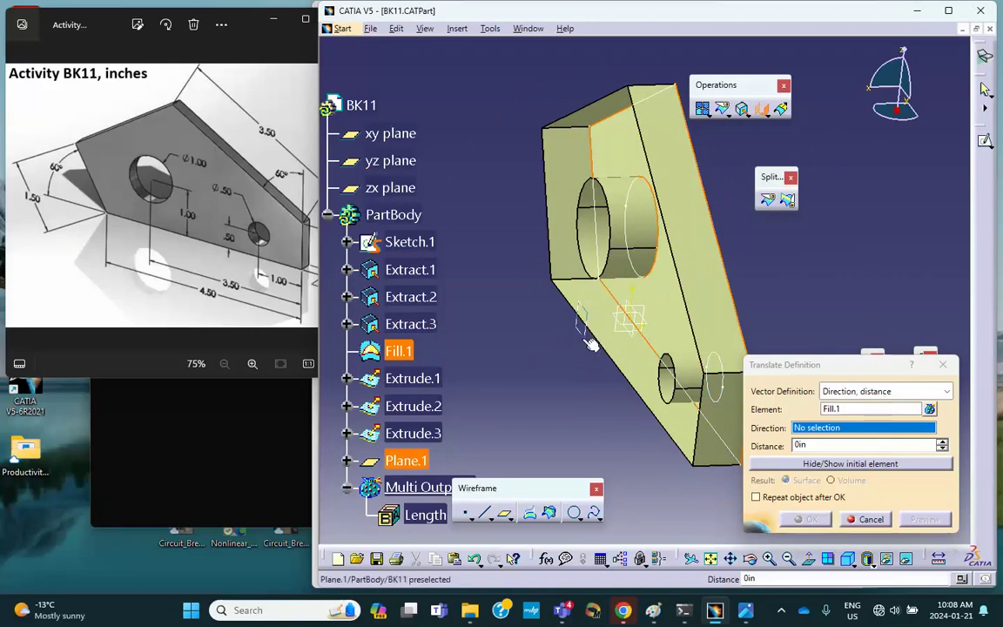
right_click(836, 431)
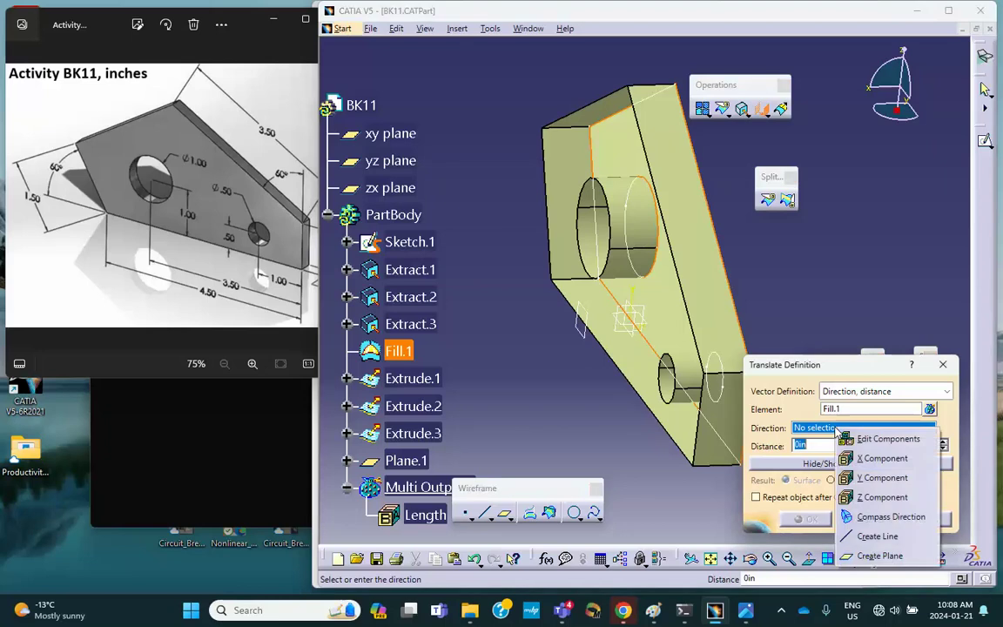
left_click(881, 456)
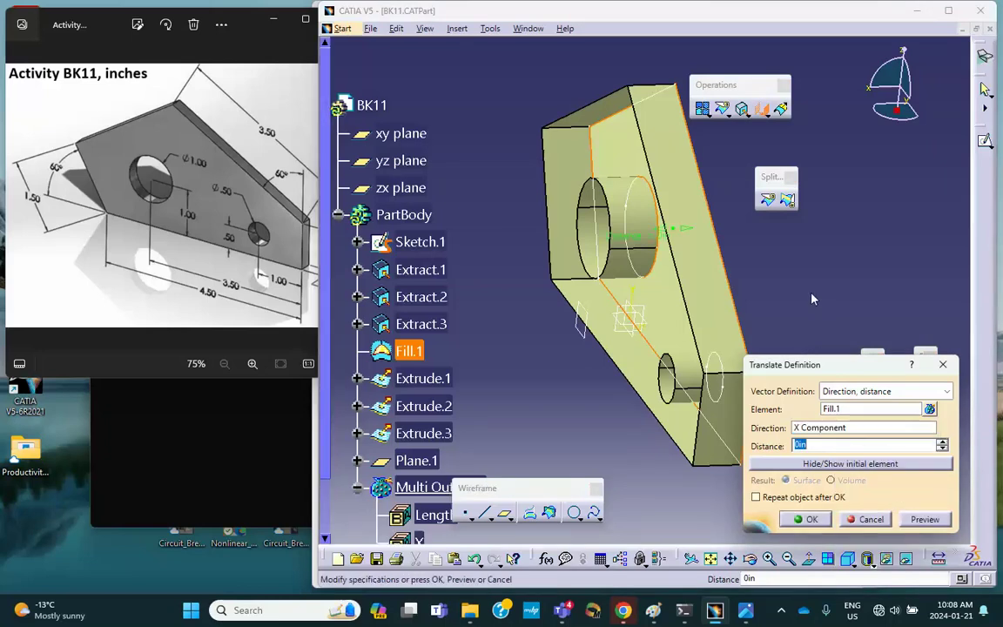
Step: Set the translation distance to 0.5 in and create the copy of the face on the plate's open side
middle_click_drag(626, 248, 644, 283)
left_click(820, 446)
double_click(821, 448)
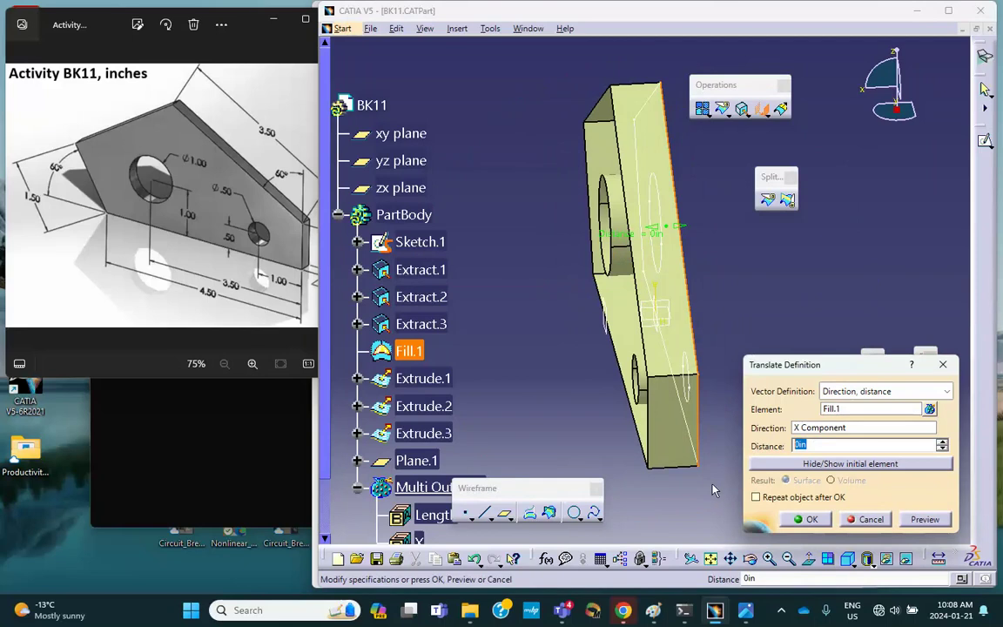
type("-.5")
middle_click_drag(737, 283, 694, 284)
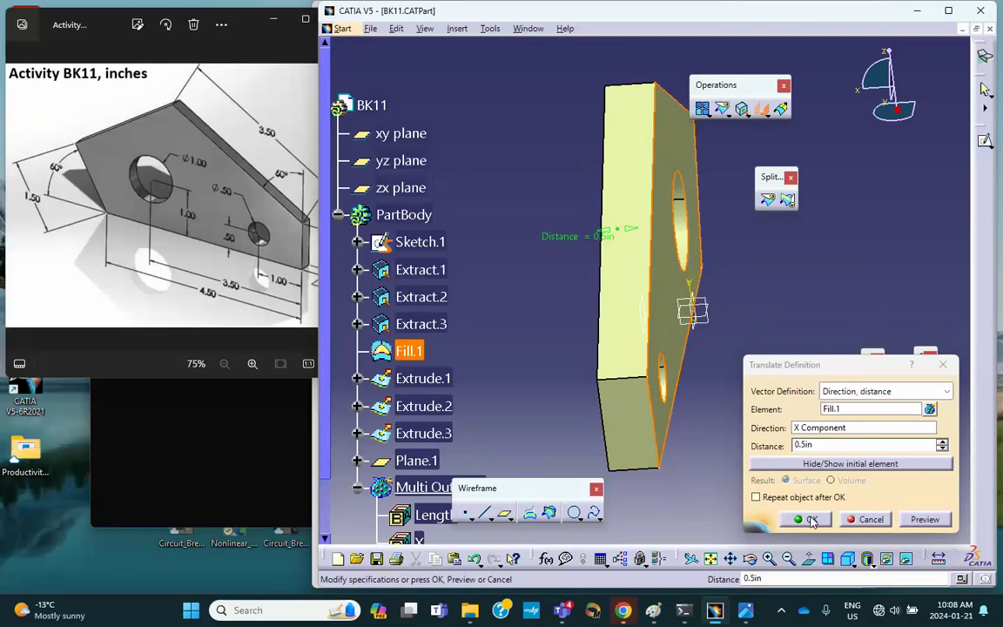
left_click(906, 520)
middle_click_drag(590, 335, 664, 272)
left_click(810, 519)
middle_click_drag(714, 306, 627, 288)
left_click(409, 264)
left_click(566, 362)
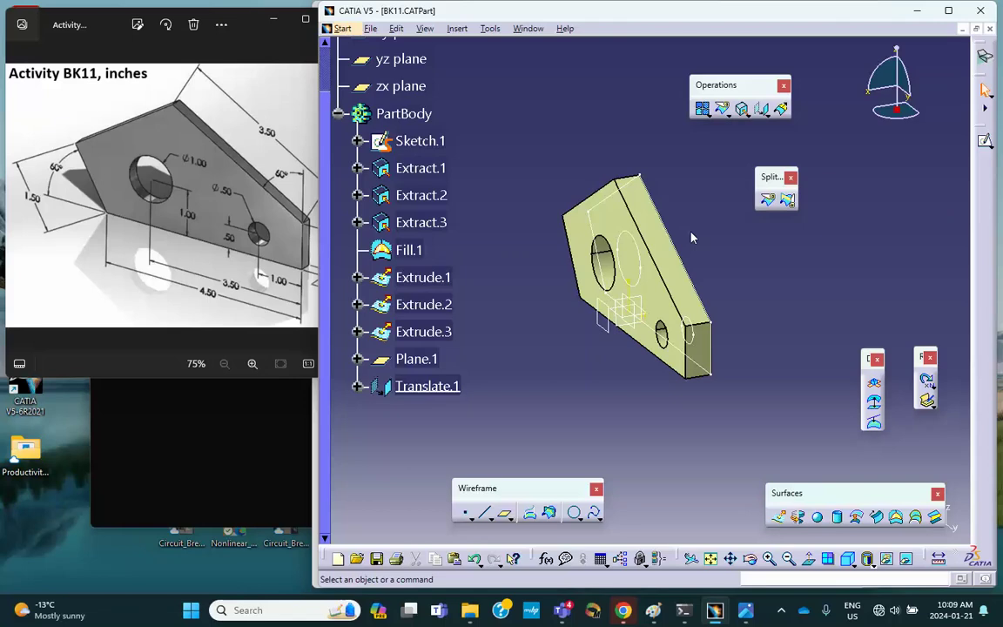
Step: Join the outer extruded surface Extrude.1, the face Fill.1 and the translated face Translate.1 into one surface
middle_click_drag(693, 237, 660, 205)
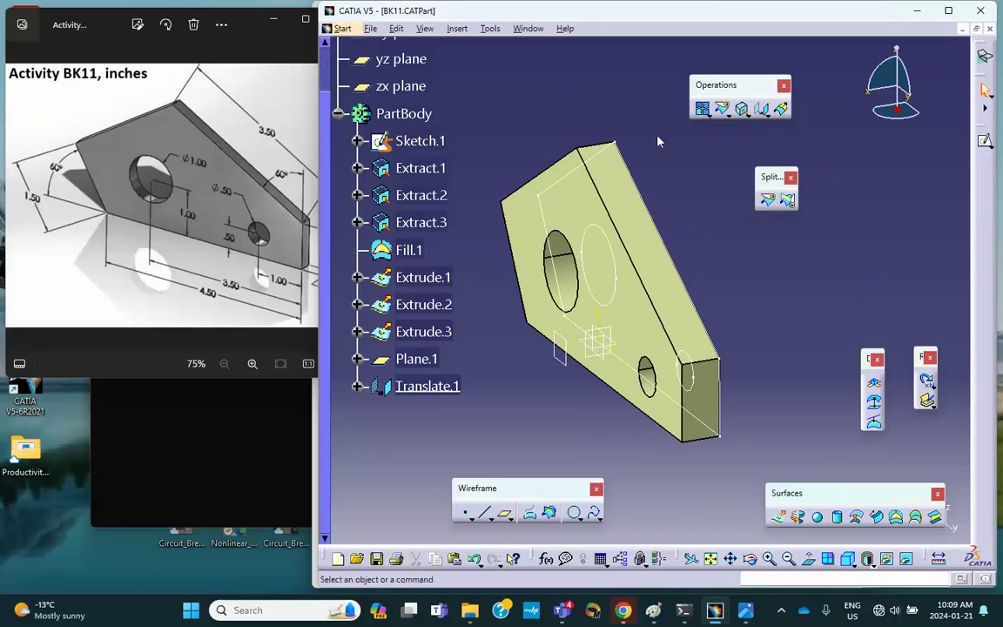
left_click(703, 110)
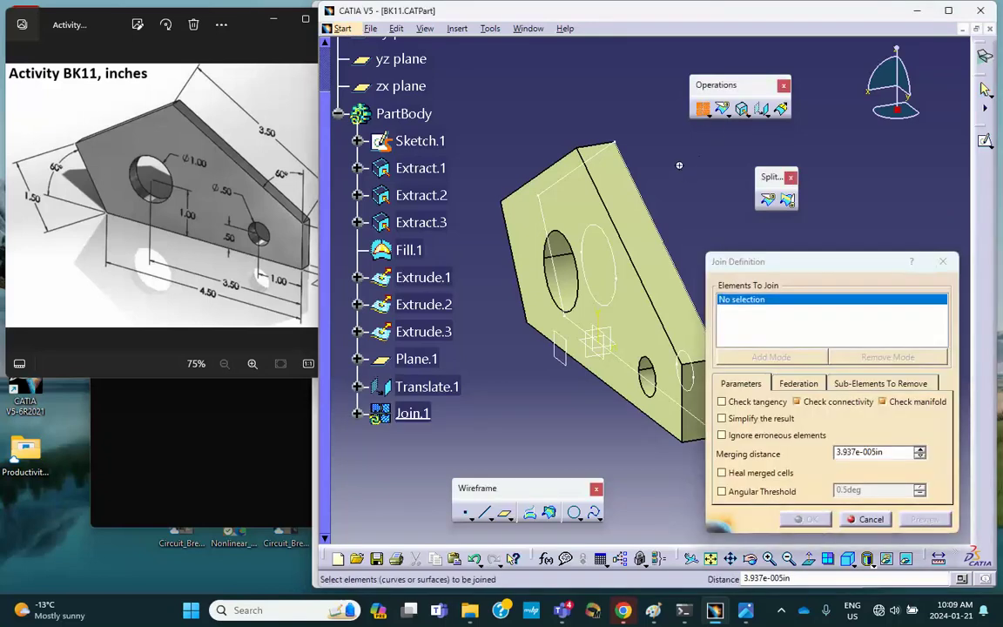
middle_click_drag(682, 164, 623, 95)
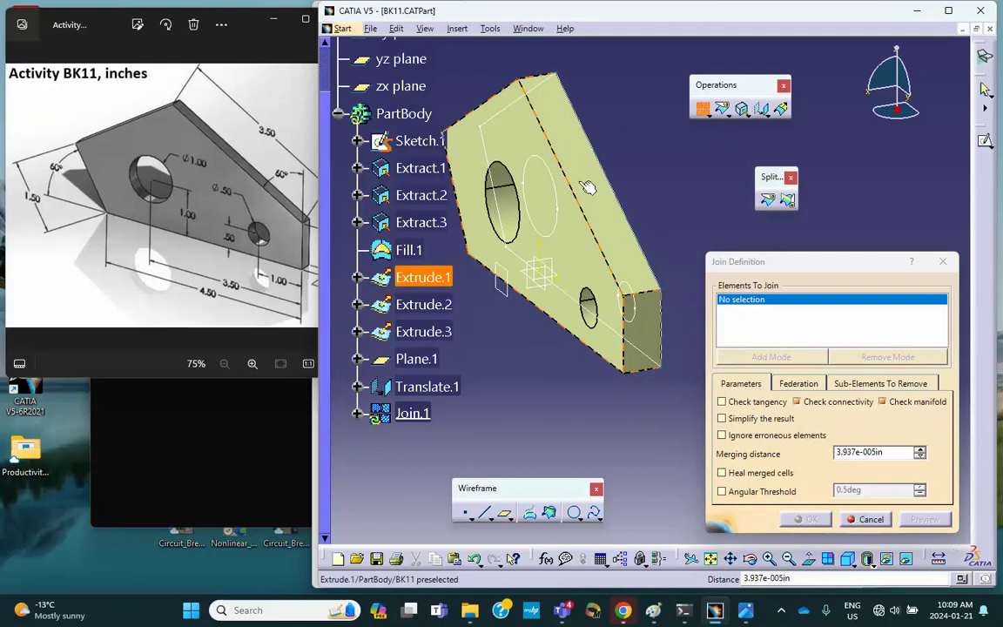
left_click(607, 233)
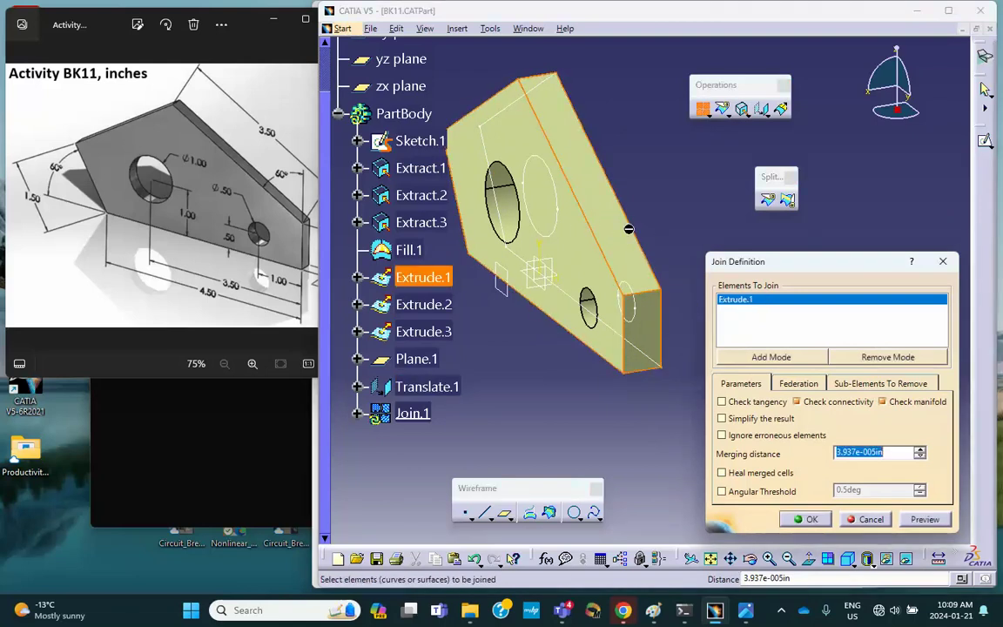
middle_click_drag(662, 287, 601, 223)
left_click(554, 168)
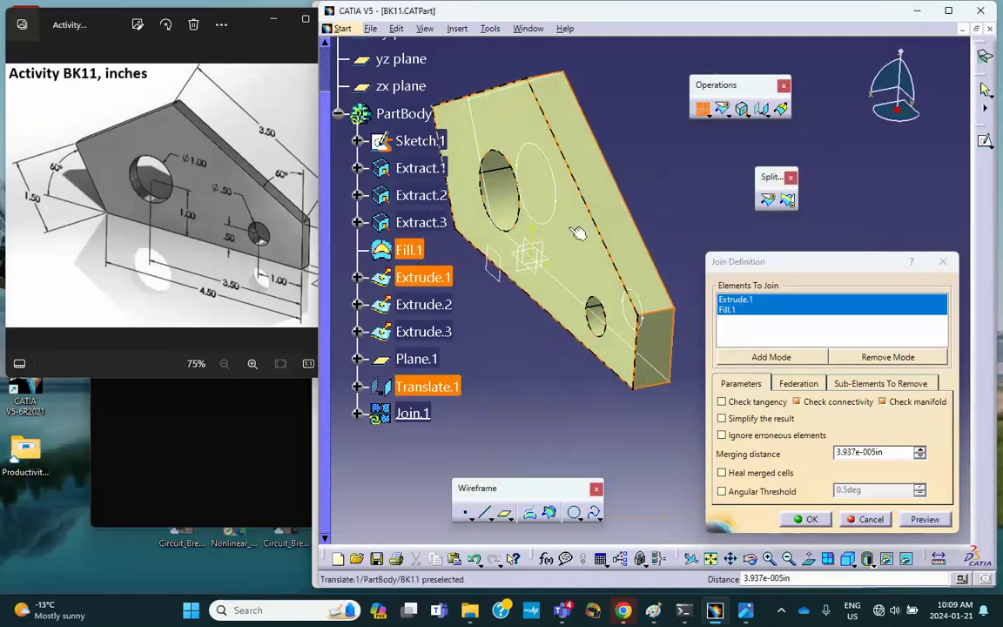
left_click(427, 387)
left_click(811, 519)
Step: Hide the joined surface Join.1 to check which surfaces are not included in it
middle_click_drag(574, 323, 631, 339)
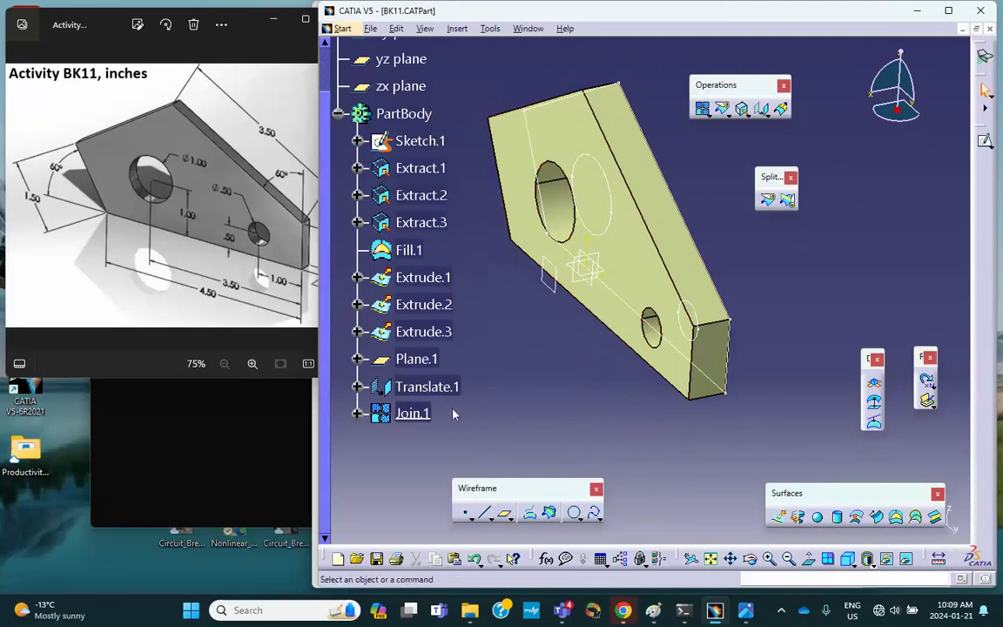
right_click(413, 412)
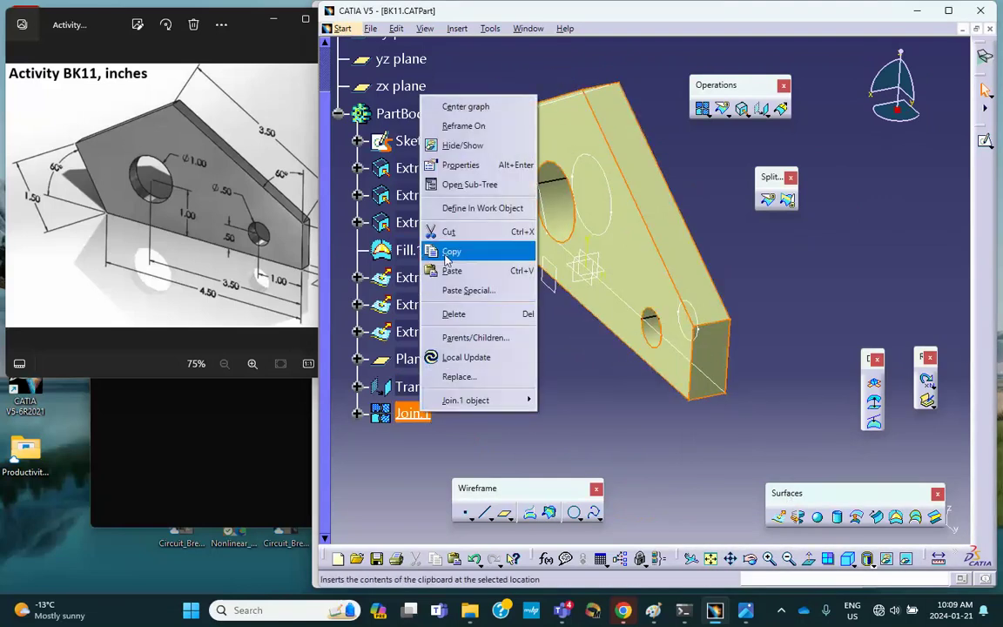
left_click(452, 145)
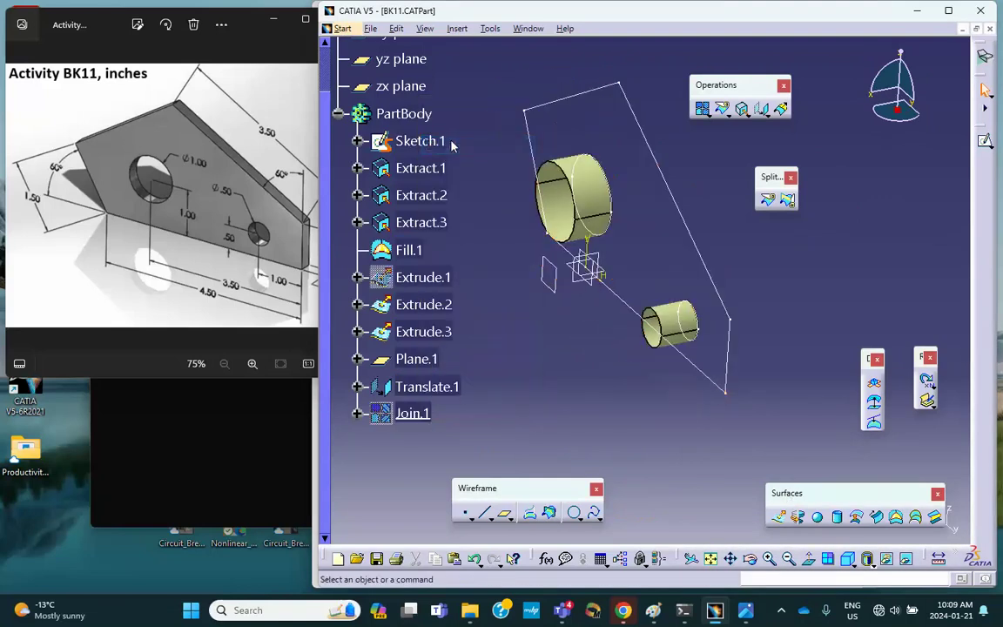
Step: Edit Join.1 to add the two hole surfaces Extrude.2 and Extrude.3, and preview the join before accepting it
double_click(412, 413)
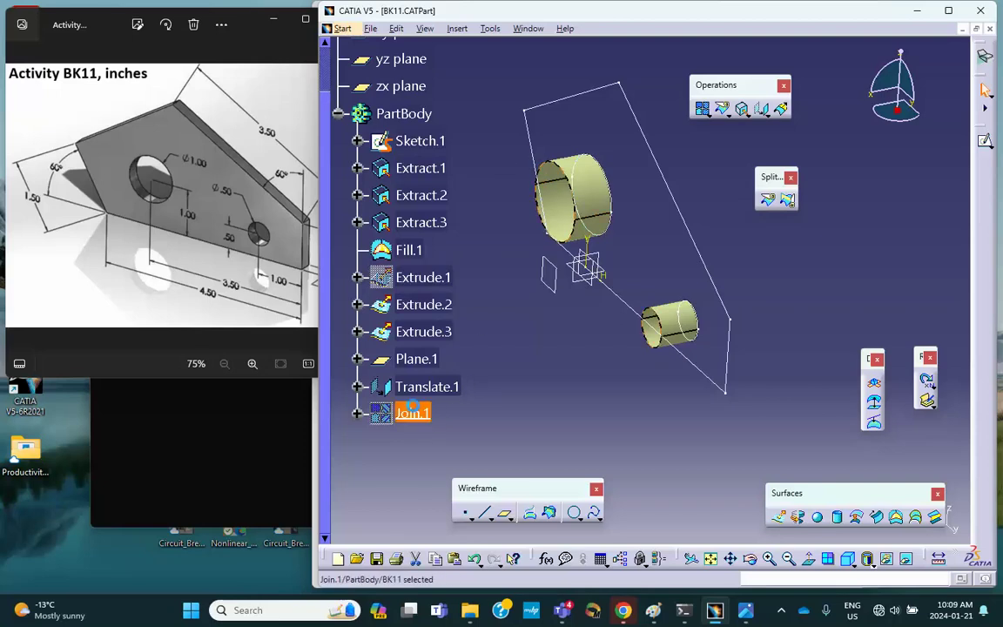
middle_click_drag(505, 385, 640, 361)
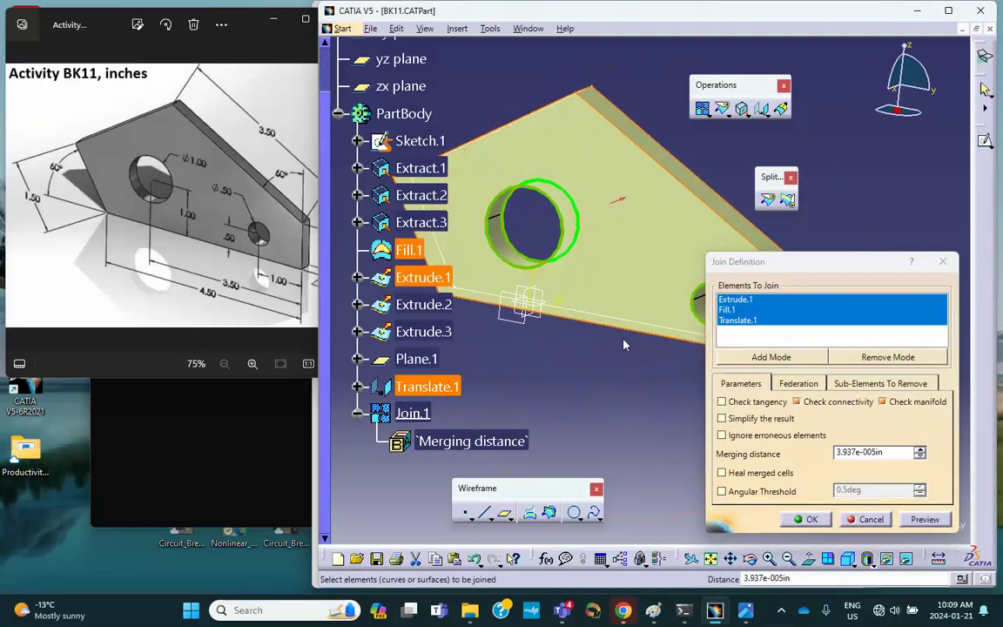
left_click(504, 242)
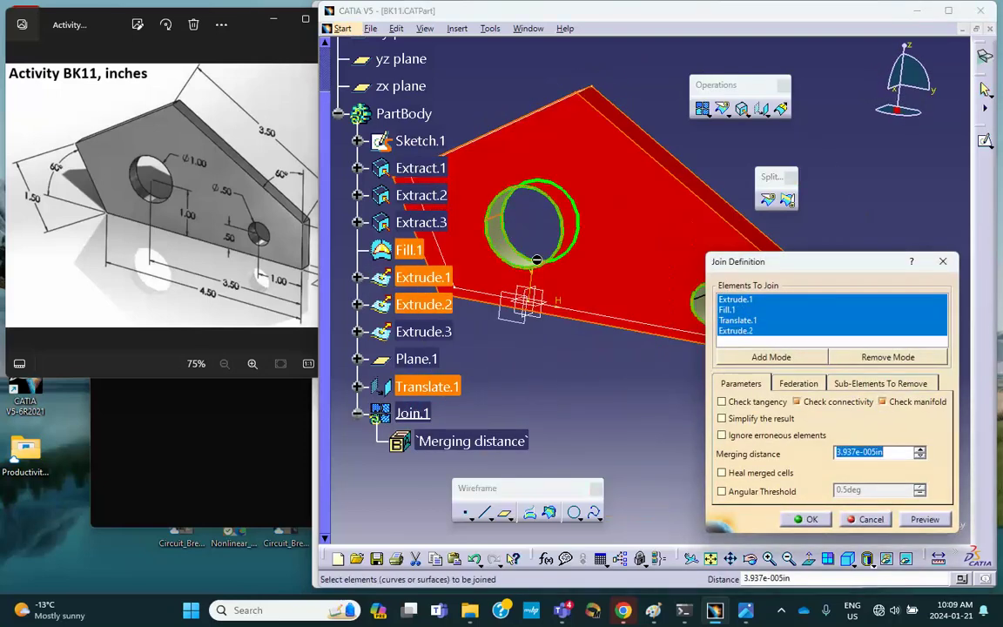
mouse_move(615, 311)
middle_mouse_down()
mouse_move(592, 300)
mouse_move(633, 303)
middle_mouse_up()
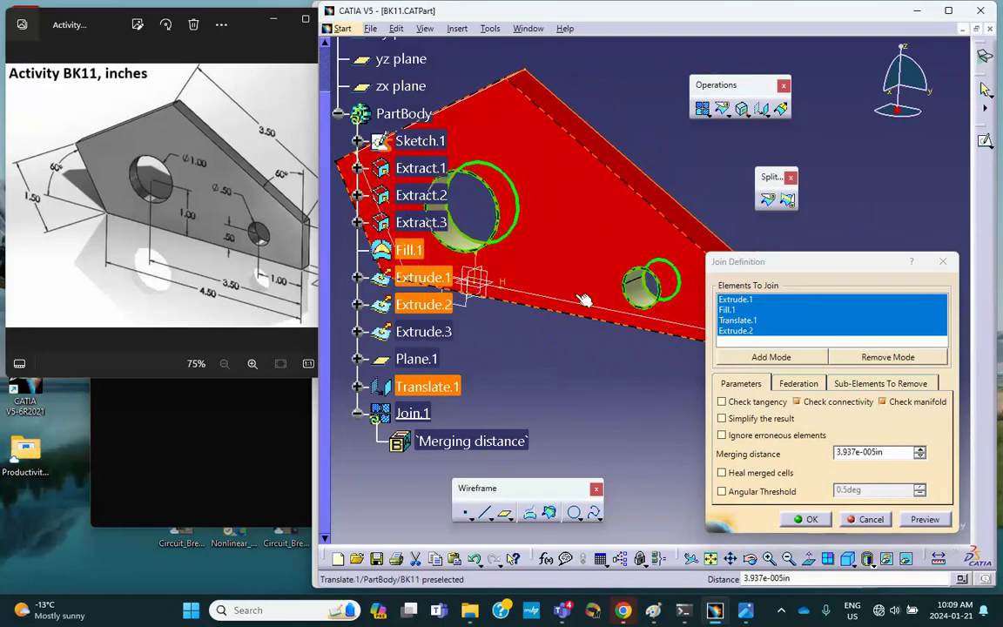
left_click(640, 294)
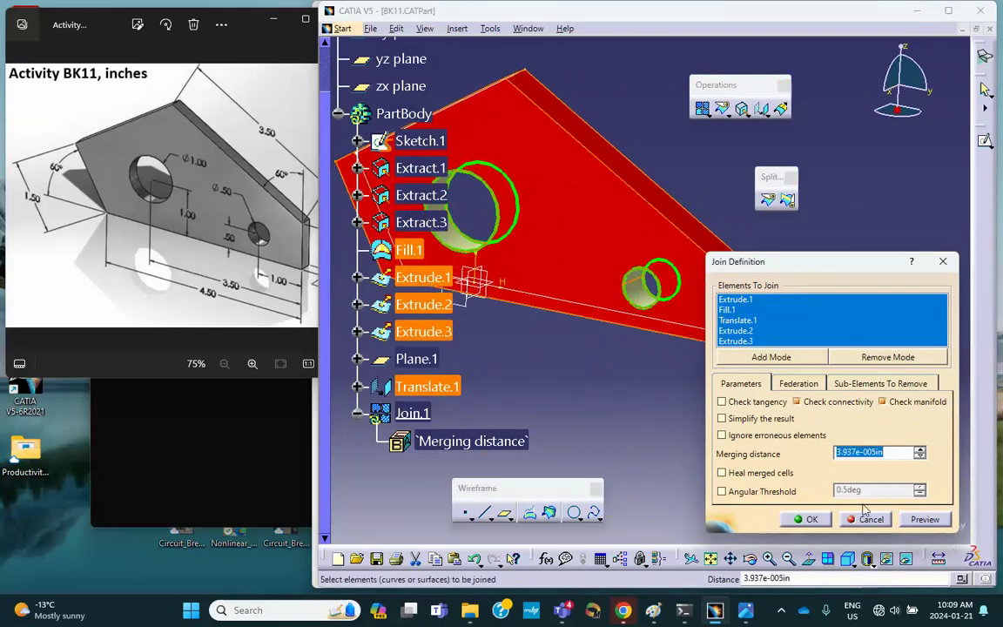
left_click(925, 520)
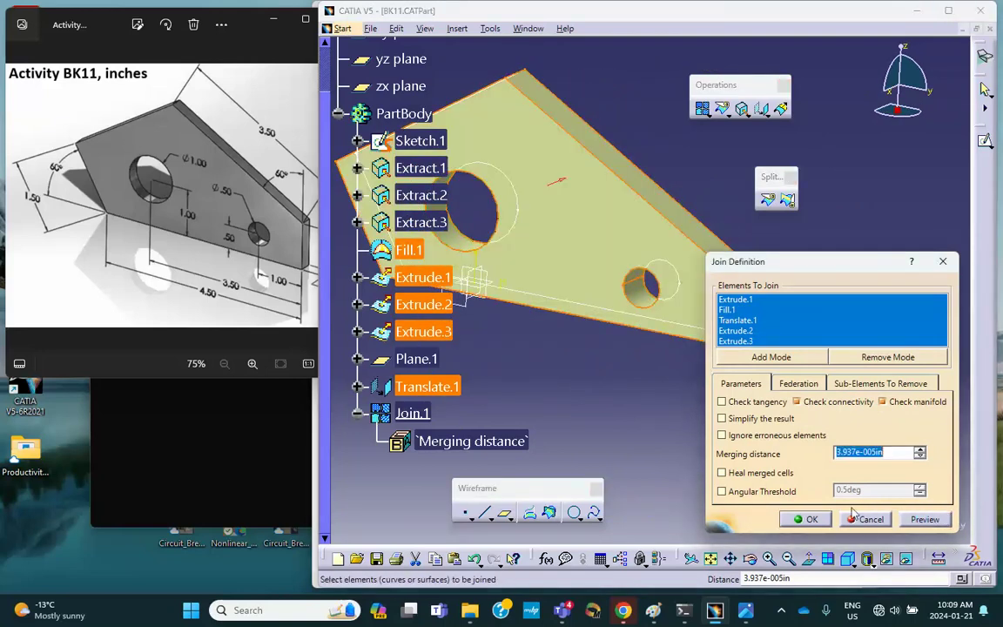
left_click(810, 520)
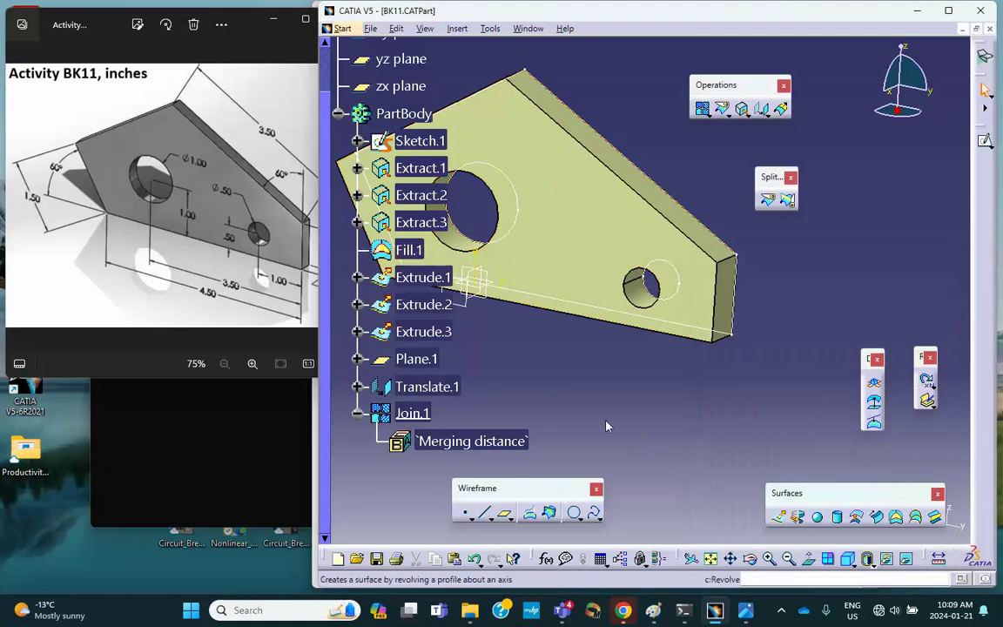
Step: Hide Join.1 to check for surfaces left outside the join, and show it again
right_click(426, 415)
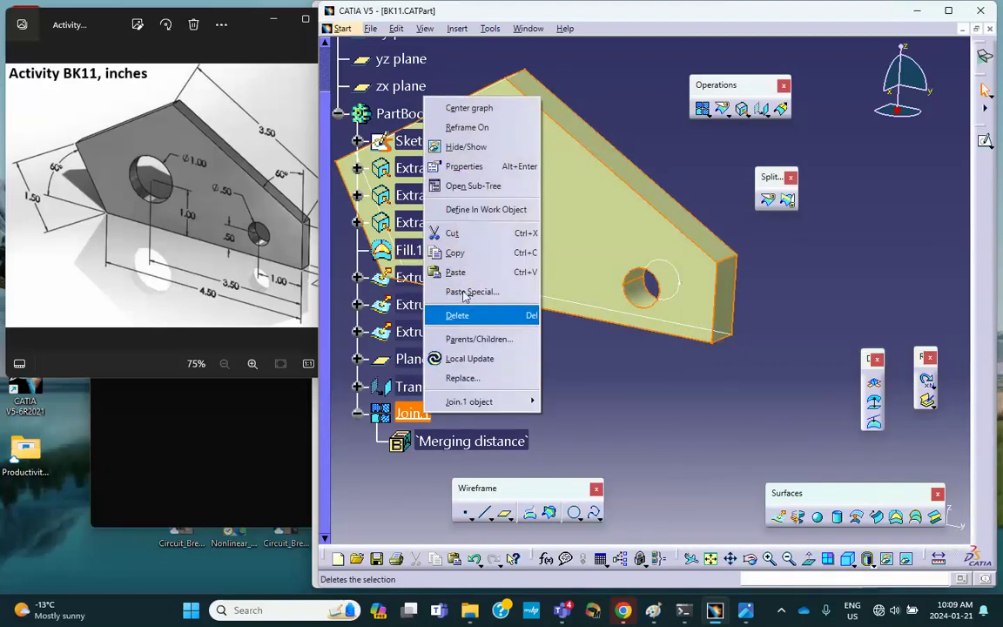
left_click(465, 146)
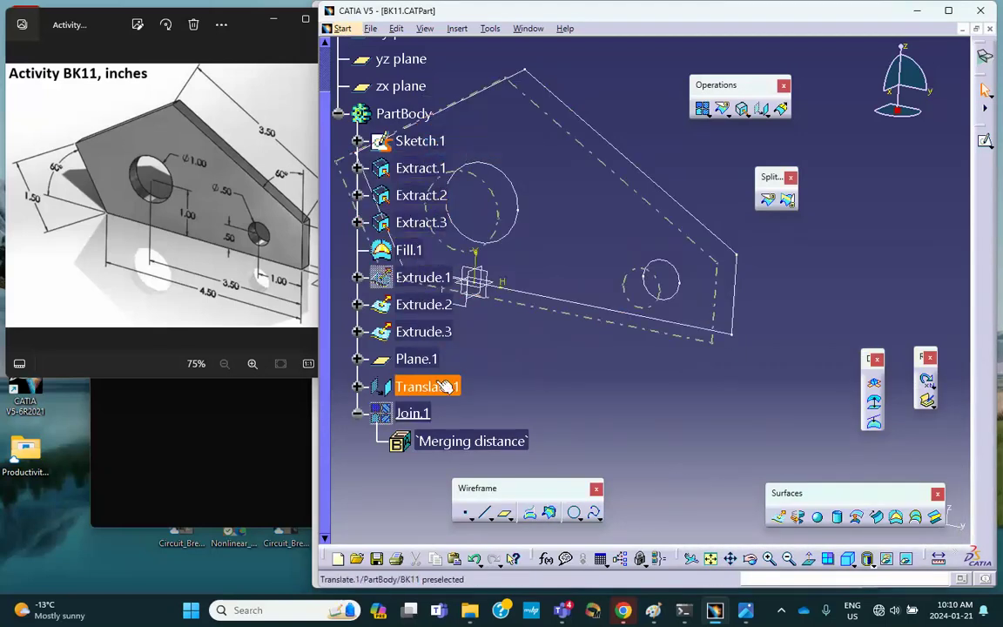
right_click(430, 417)
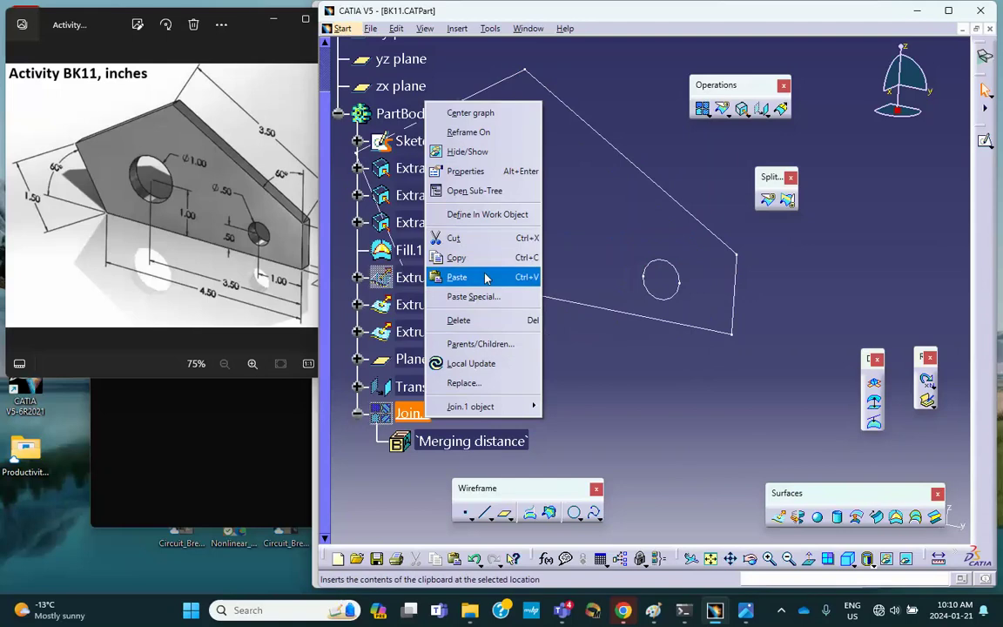
left_click(453, 152)
middle_click_drag(642, 284, 588, 231)
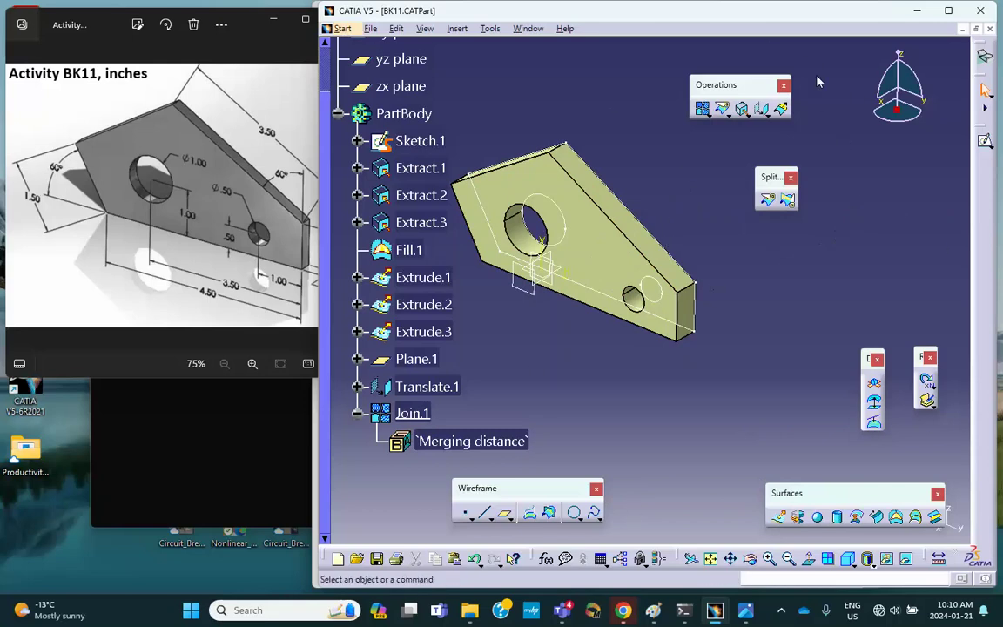
Step: Switch to the Part Design workbench
left_click(343, 29)
mouse_move(377, 96)
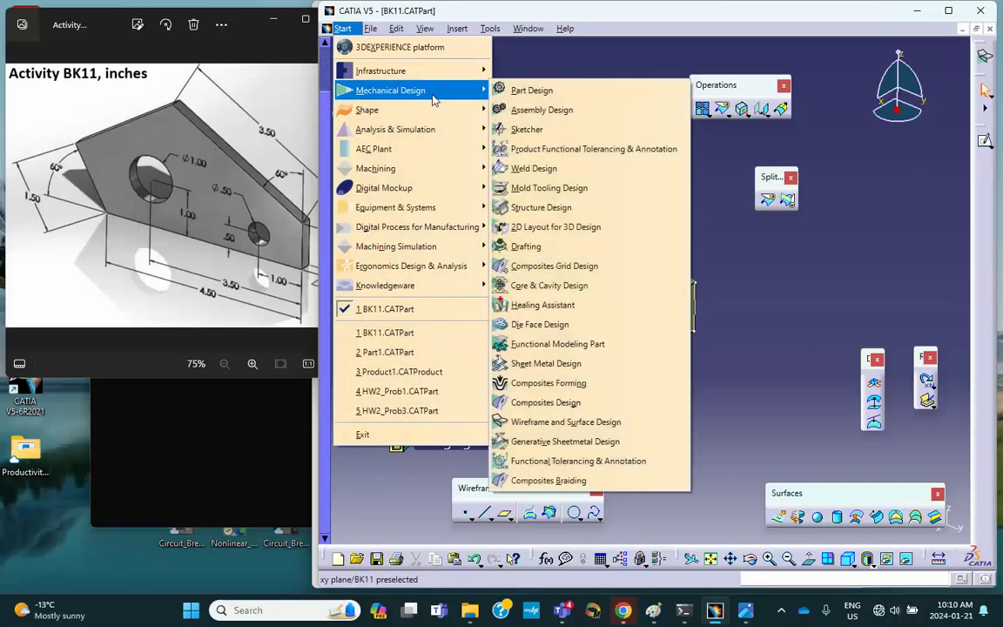
left_click(514, 91)
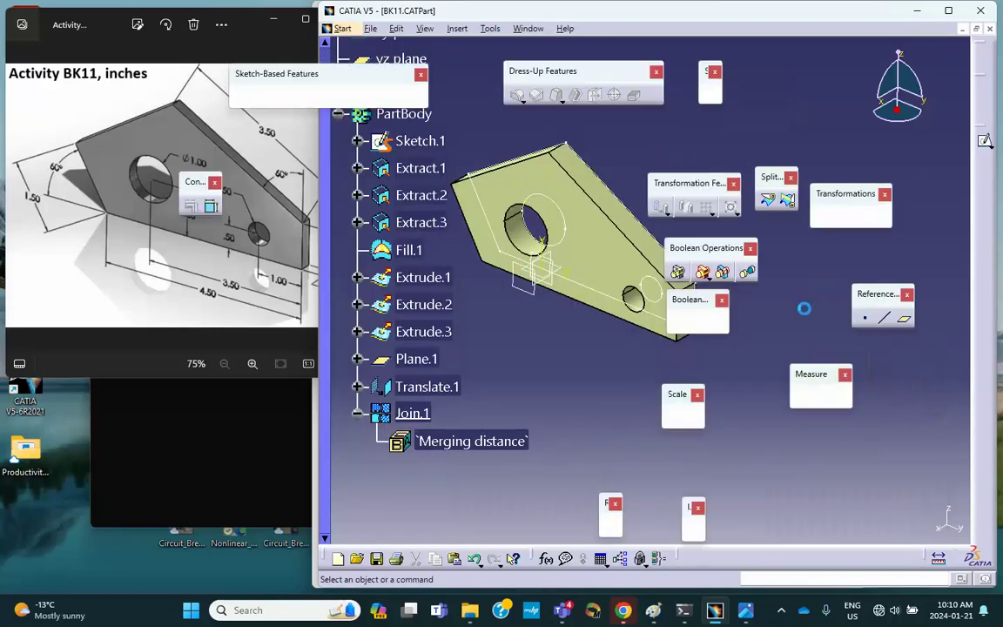
Step: Spread out the Boolean and Sketch-Based Features toolbars clear of the plate, and minimize the modelling window
left_click_drag(707, 250, 818, 274)
mouse_move(668, 302)
left_mouse_down()
mouse_move(601, 276)
mouse_move(733, 444)
left_mouse_up()
left_click_drag(360, 79, 826, 108)
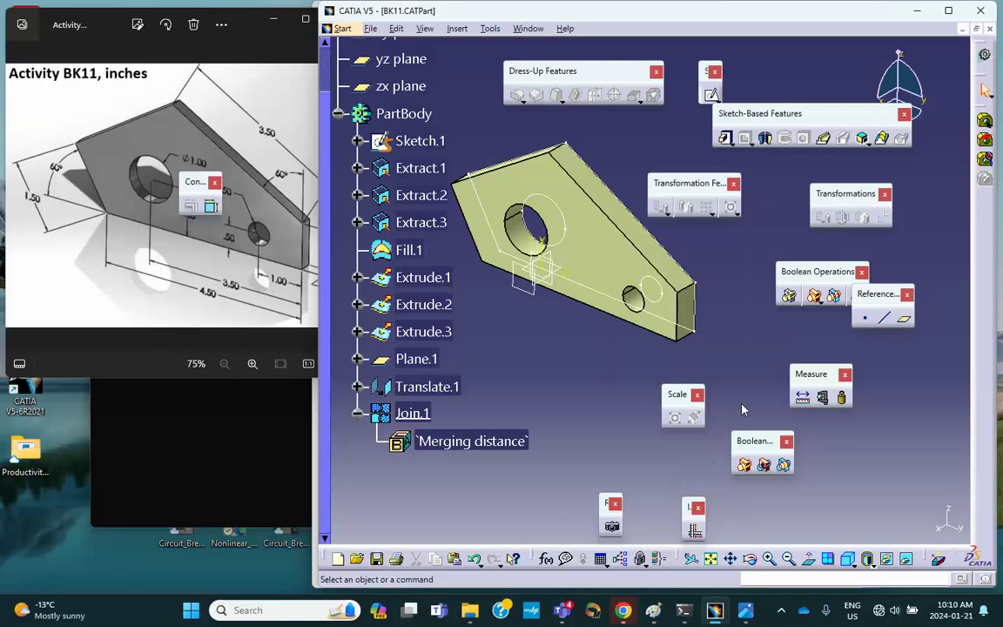
left_click_drag(805, 272, 784, 267)
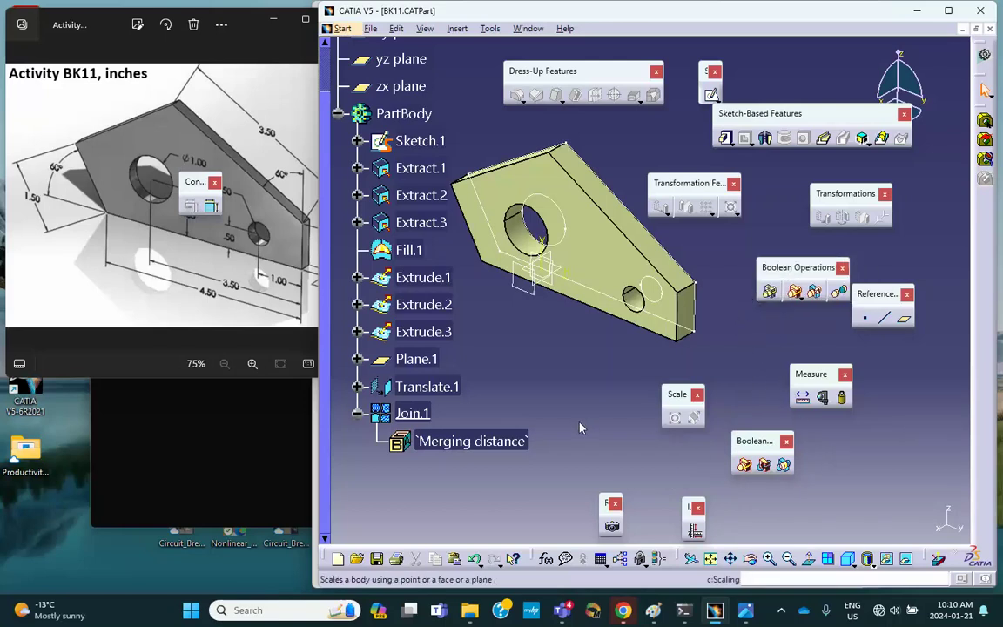
left_click_drag(768, 114, 788, 137)
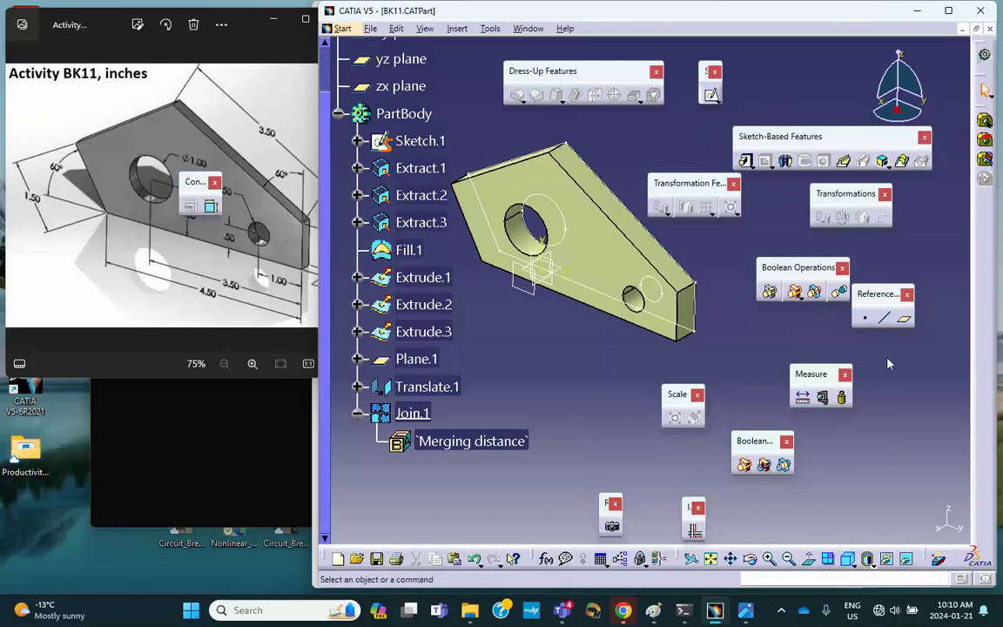
left_click(919, 12)
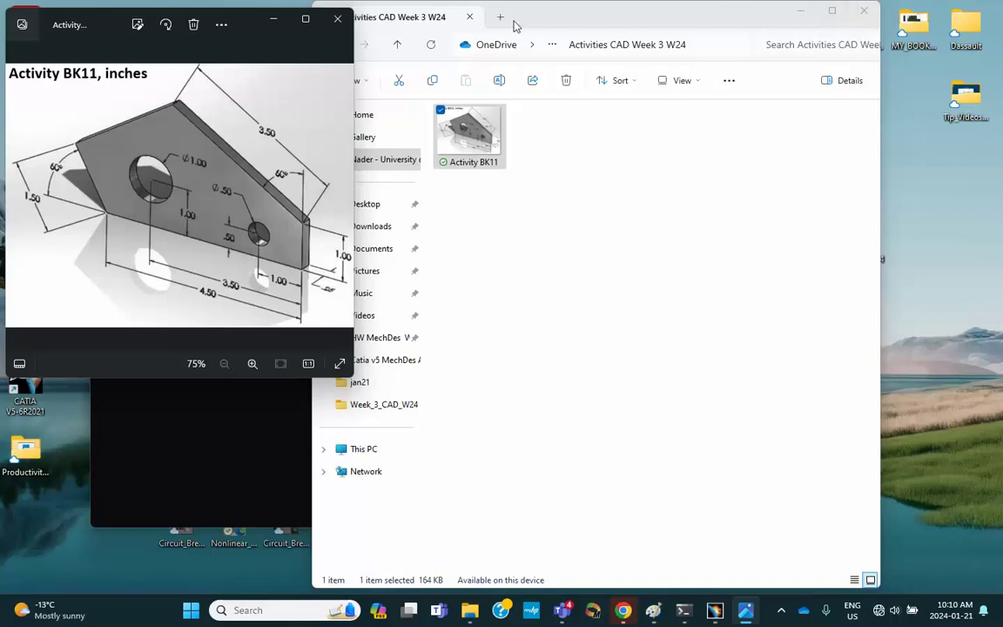
Step: Open the Week_3_CAD_W24 presentation from the parent folder and consult slide 9 on converting between solids and surfaces
left_click(398, 45)
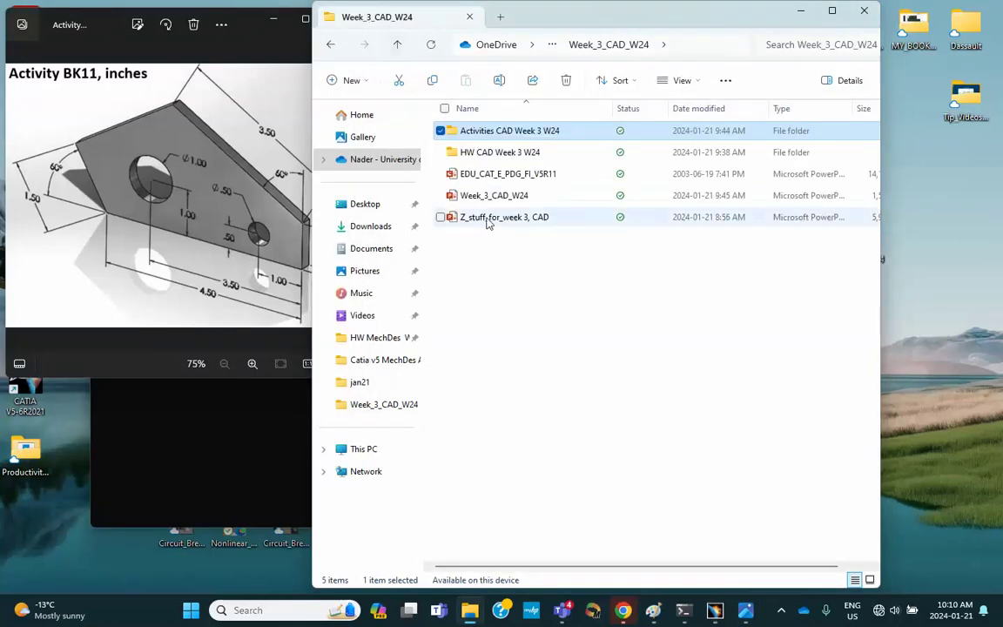
left_click(486, 197)
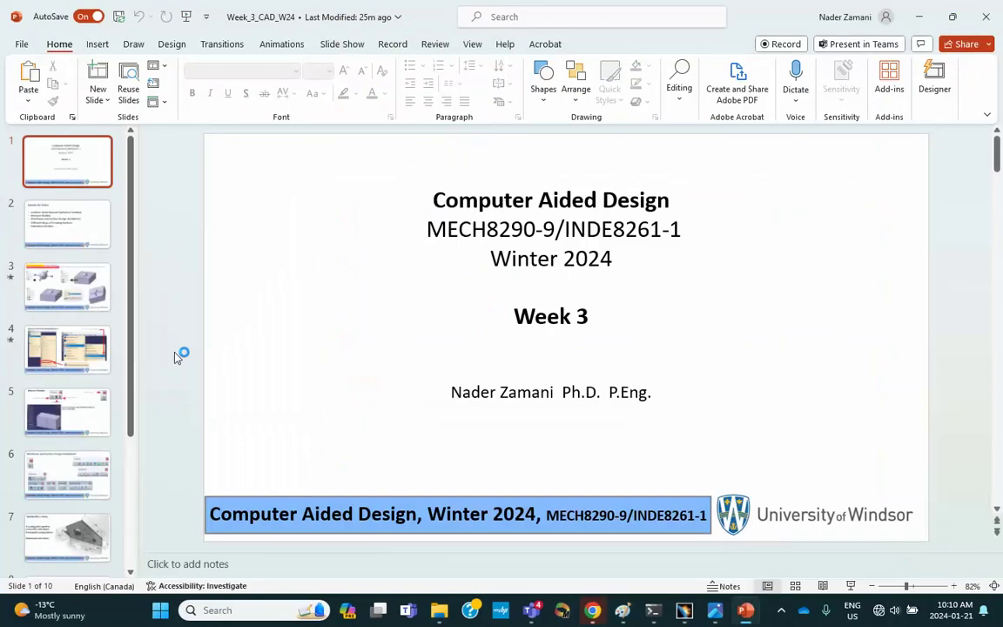
scroll(79, 331, "down", 1)
scroll(83, 326, "down", 3)
left_click(74, 457)
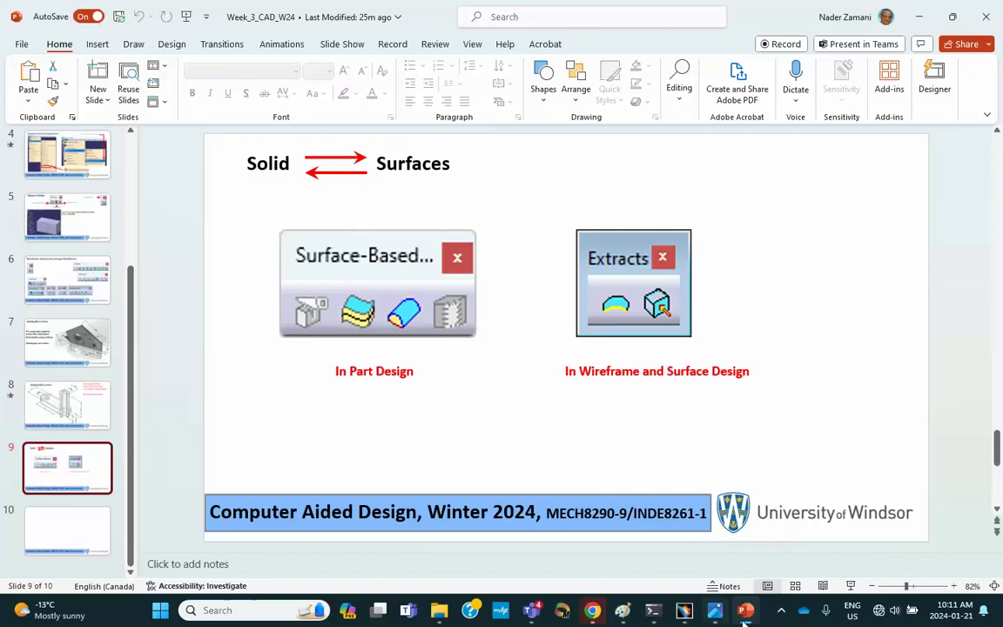
left_click(745, 612)
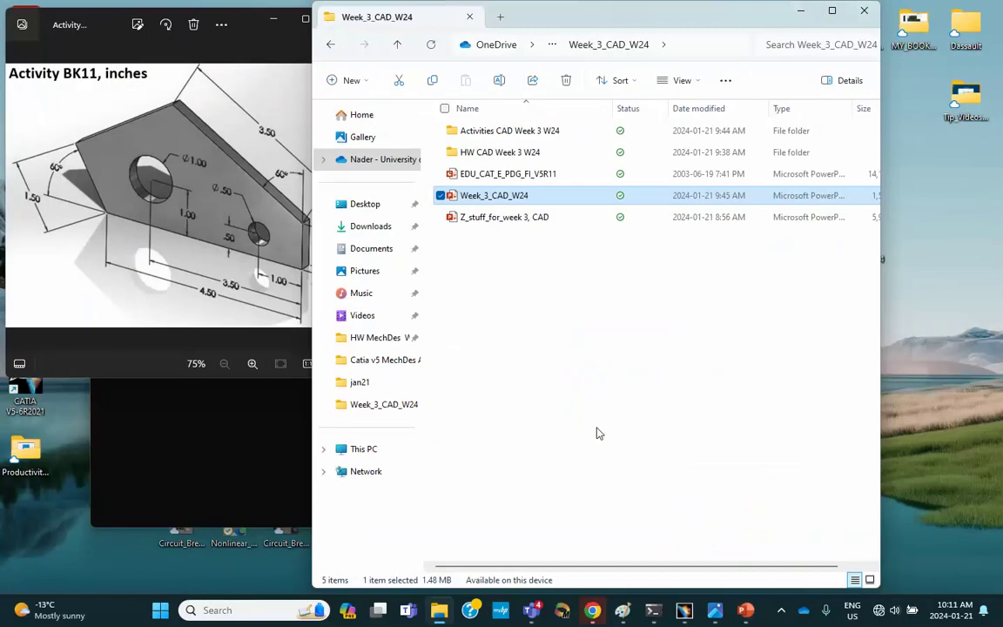
Step: Return to CATIA, display the Surface-Based Features toolbar, and place it in an empty area clear of the plate
left_click(698, 613)
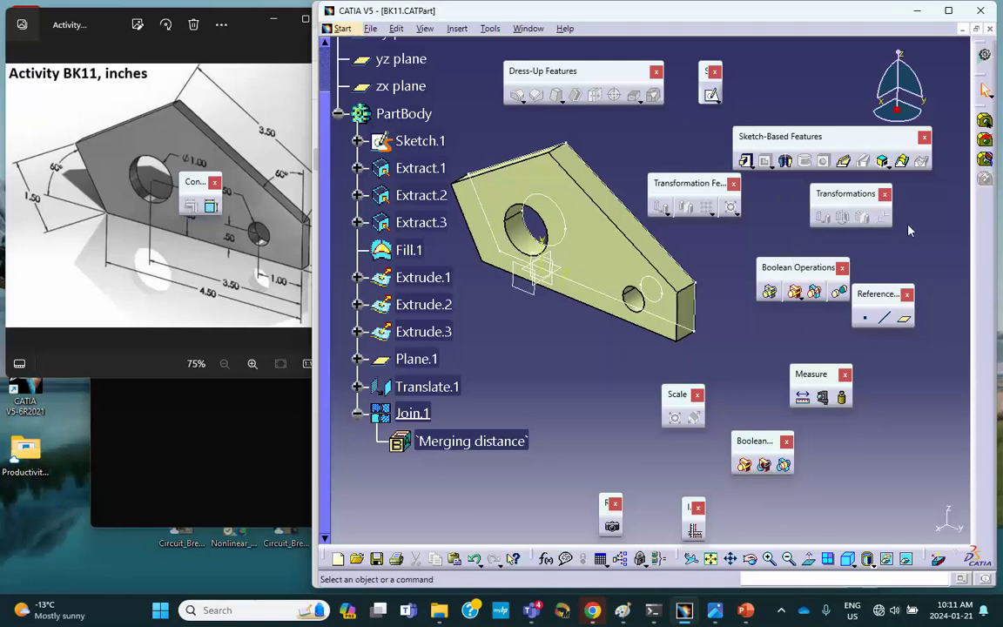
left_click(423, 29)
mouse_move(462, 48)
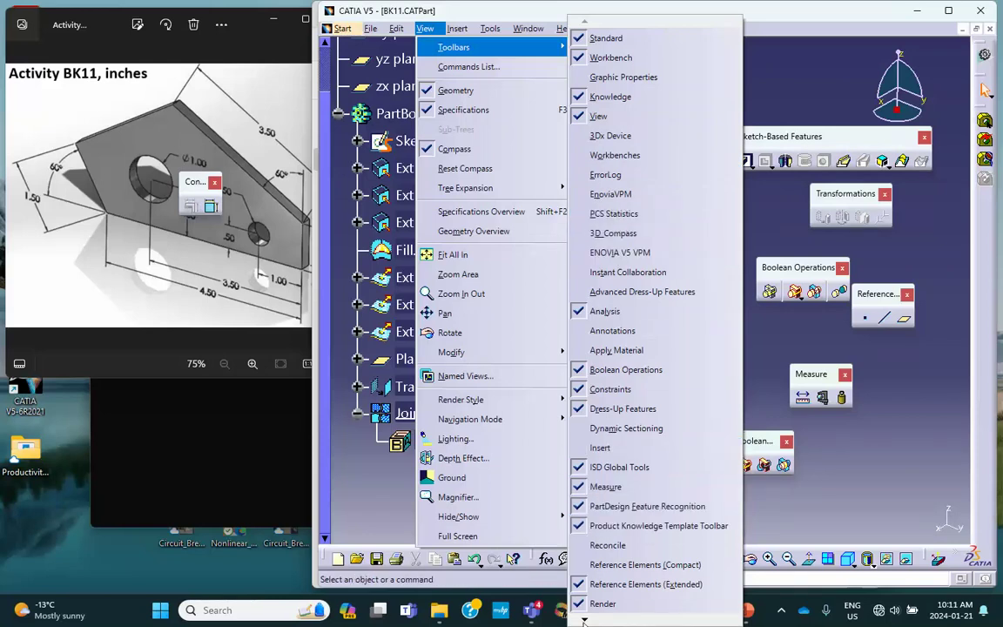
mouse_move(585, 621)
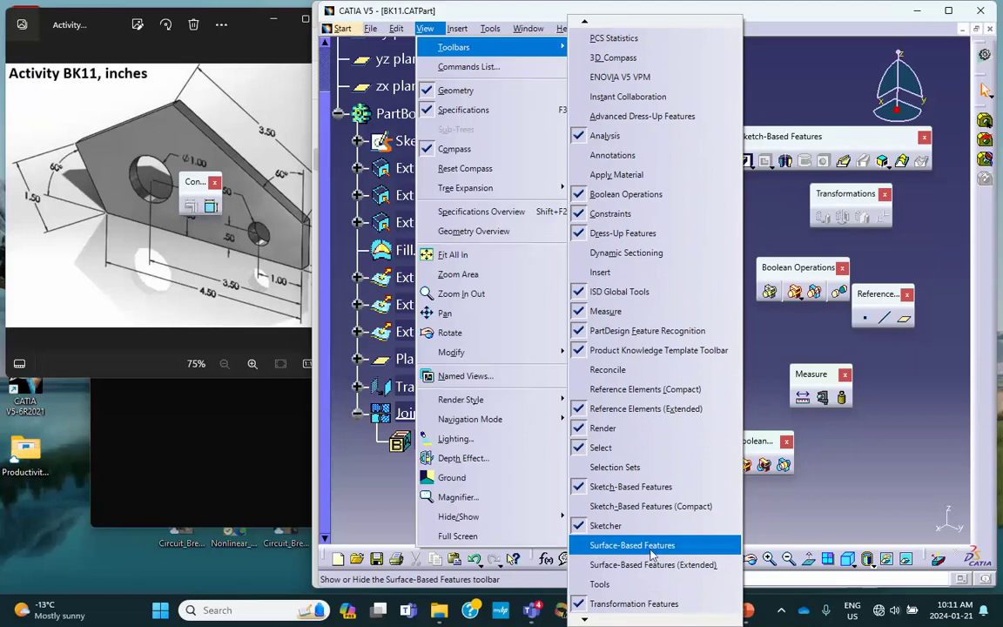
left_click(617, 546)
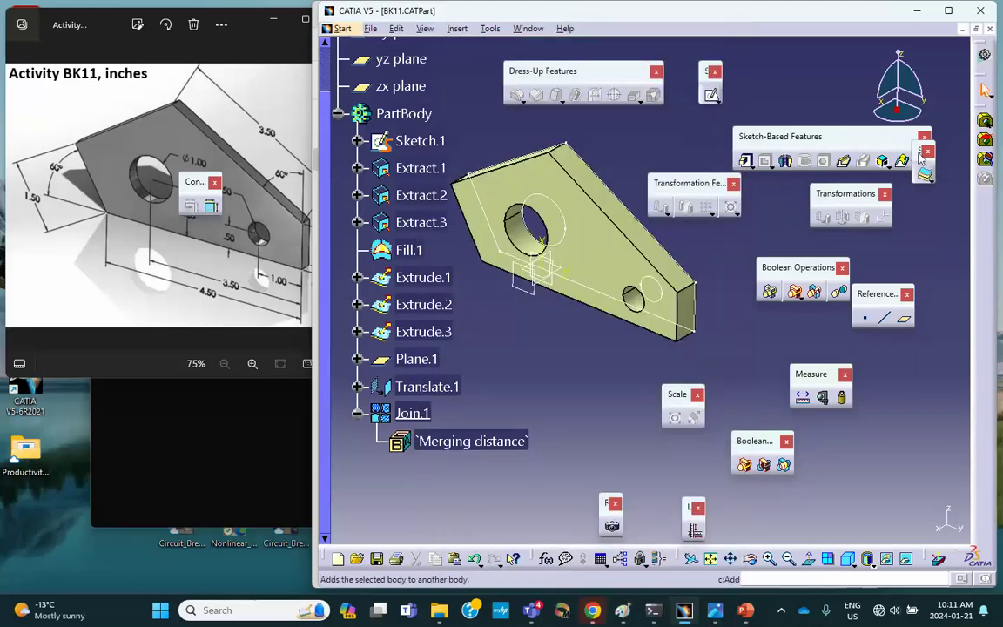
left_click_drag(897, 421, 898, 422)
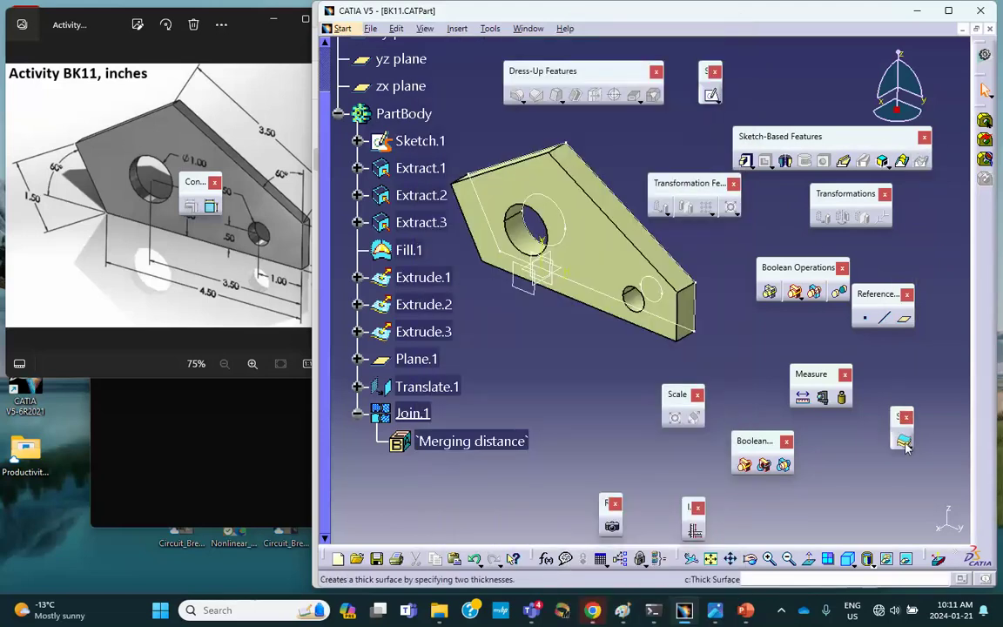
Step: Recheck the surface-to-solid slide and thicken Join.1 with Thick Surface, using a first offset of 0.039 in and second offset of 0 in
left_click(747, 612)
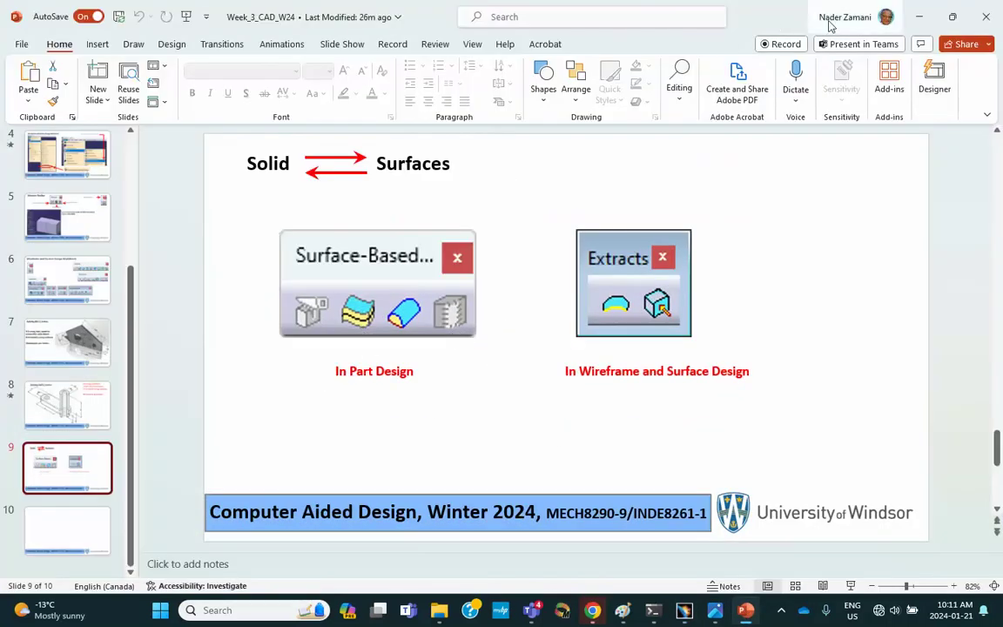
left_click(952, 17)
left_click(901, 436)
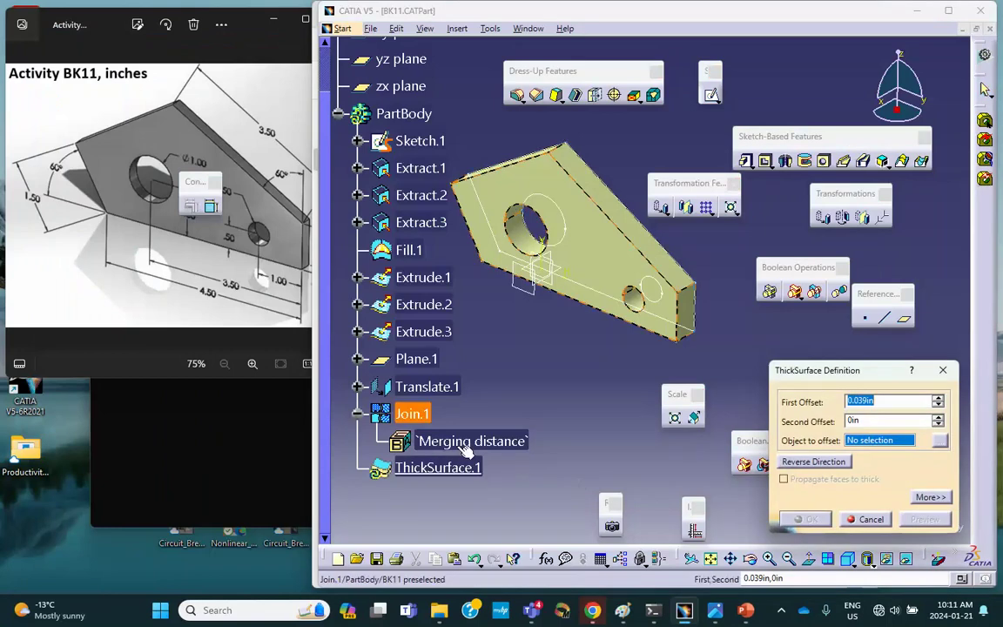
left_click(414, 416)
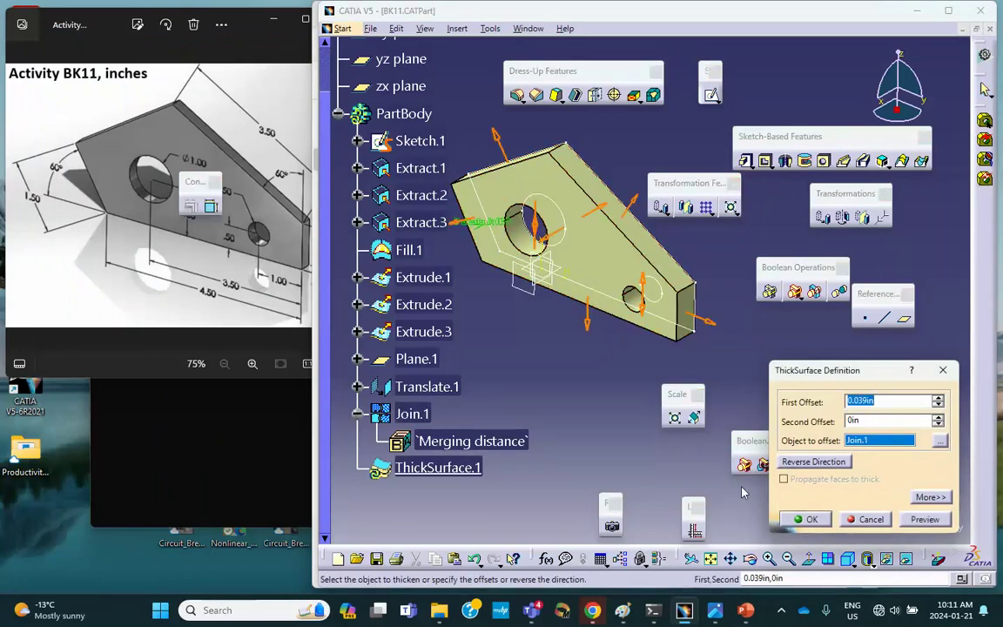
left_click(793, 520)
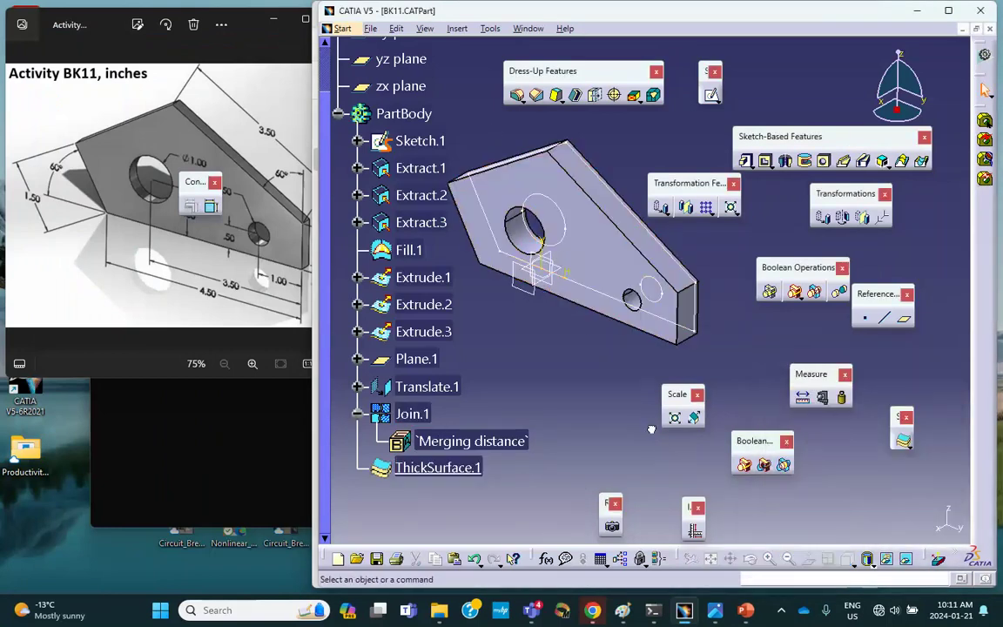
Step: Toggle the visibility of Join.1 and Extrude.1, and swap to the hidden space and back to check the thickened plate
middle_click_drag(631, 410, 577, 297)
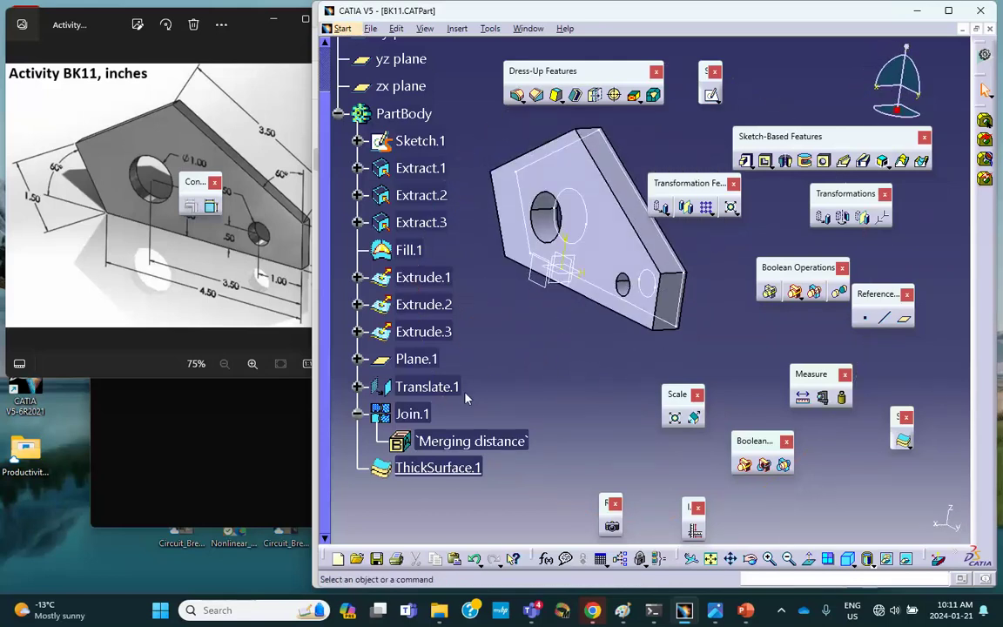
right_click(418, 416)
key("Escape")
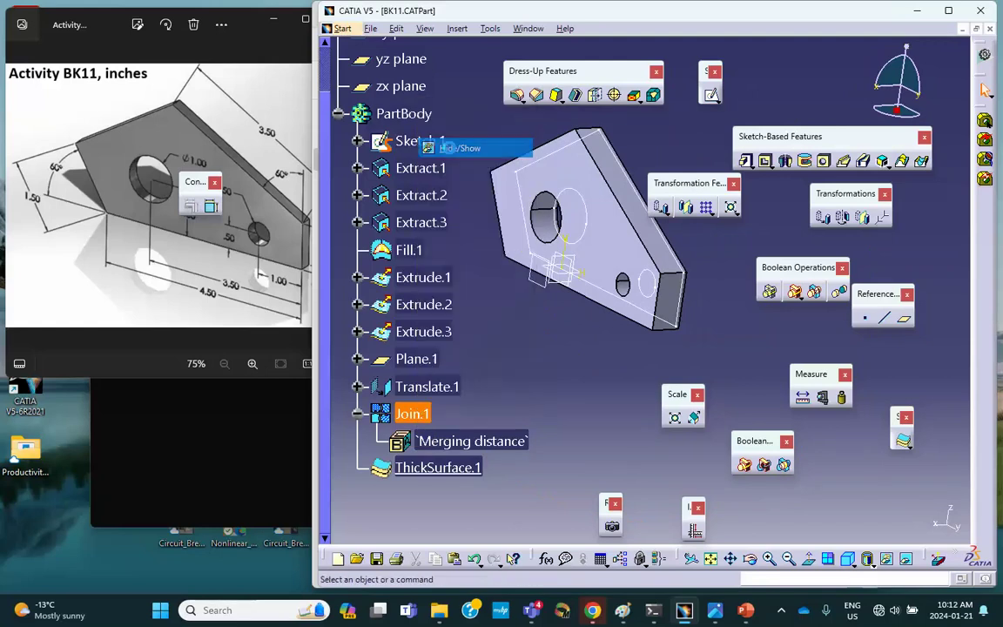
right_click(423, 277)
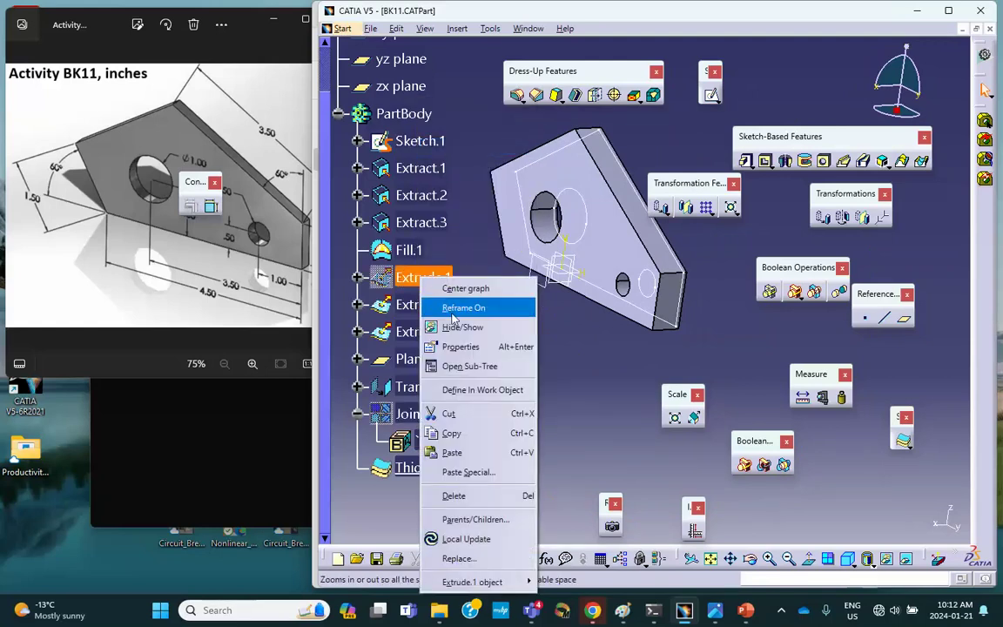
left_click(460, 326)
middle_click_drag(502, 304, 522, 341)
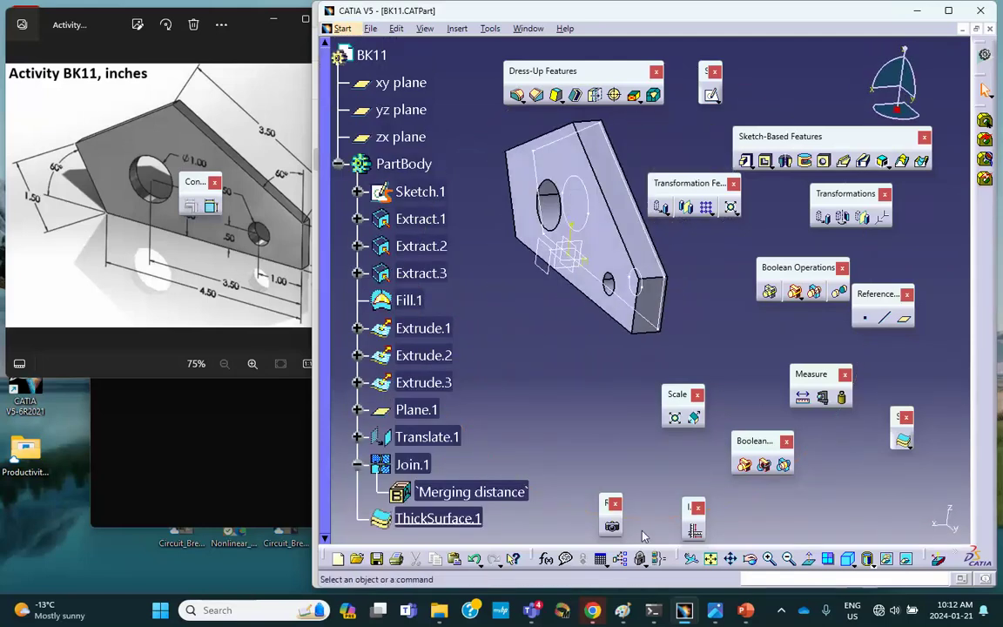
left_click(905, 558)
left_click(905, 558)
Step: Try to search the whole part for elements of type sketch
scroll(470, 338, "up", 3)
scroll(470, 338, "down", 3)
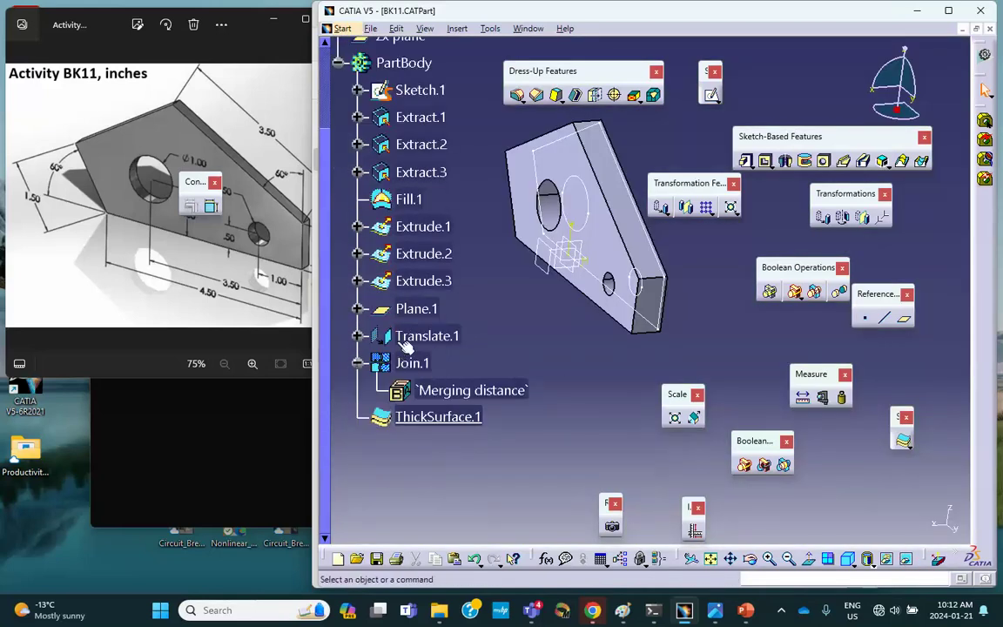
scroll(477, 291, "up", 2)
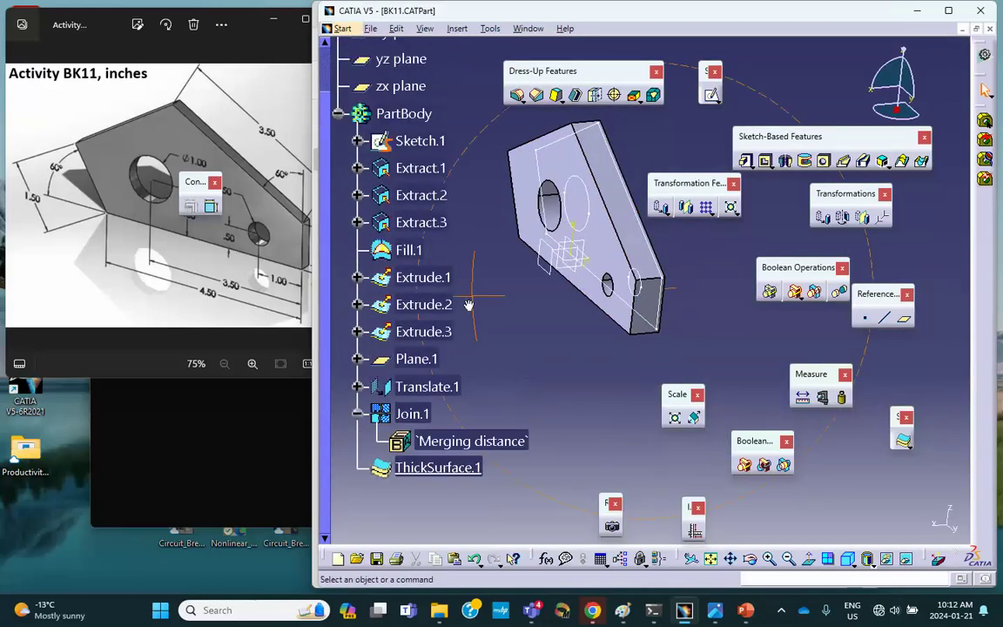
scroll(454, 321, "down", 2)
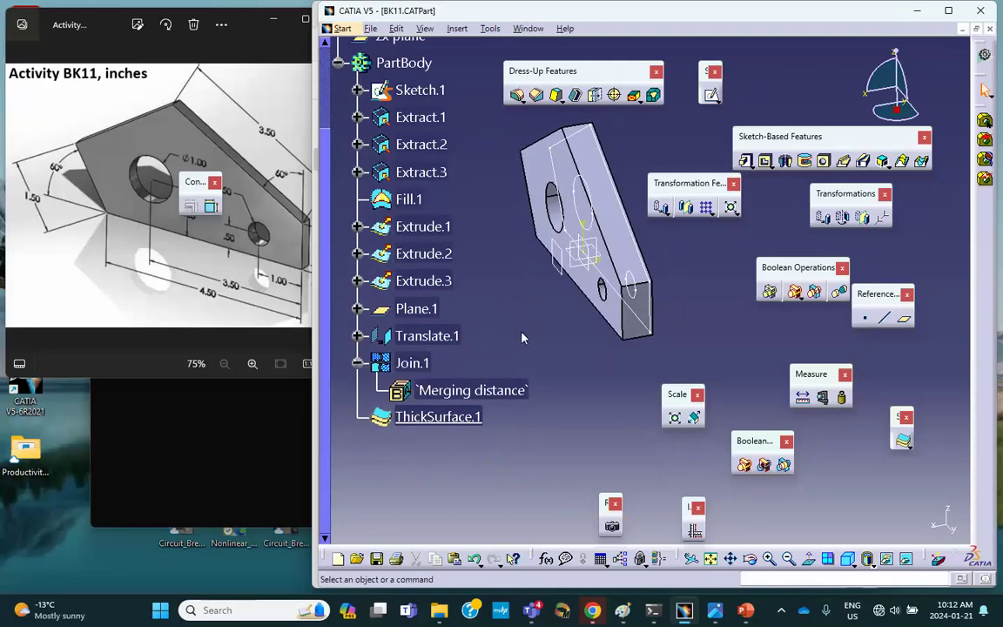
key("ctrl+f")
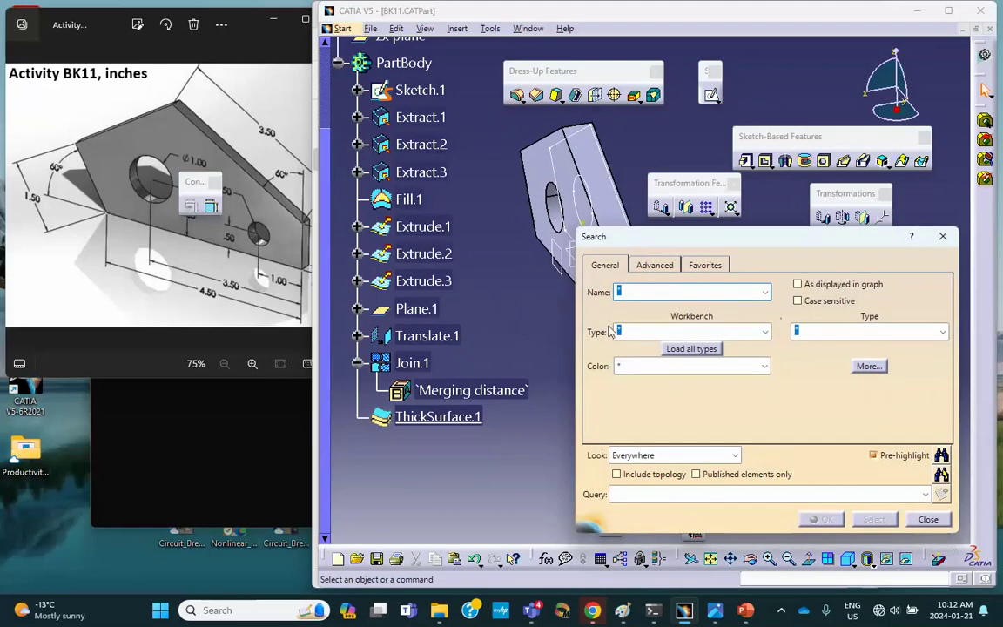
type("sketch")
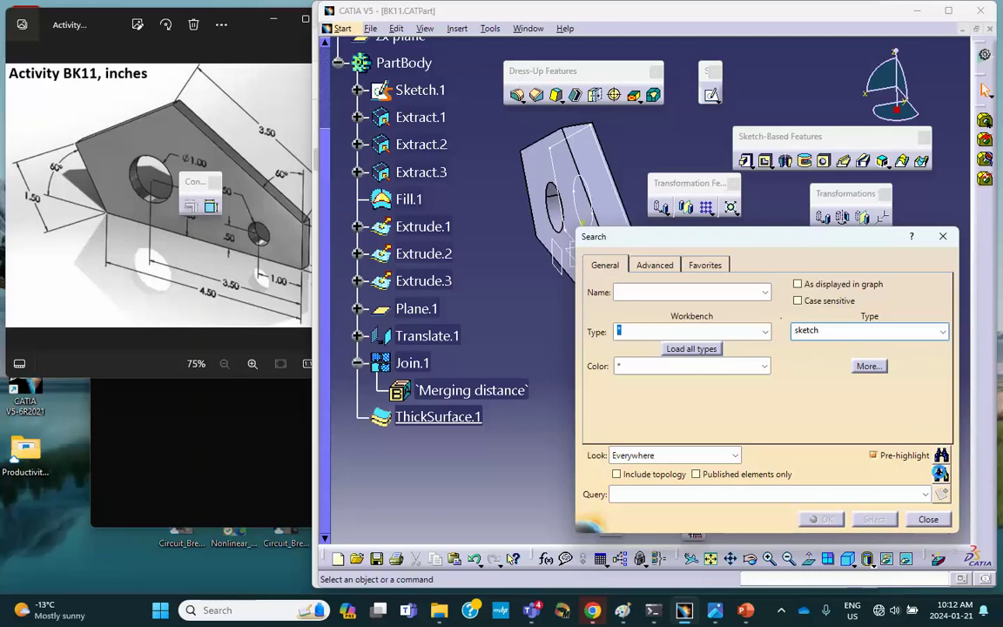
left_click(940, 473)
Step: Hide Sketch.1 and the three extracted curves, Extract.1 to Extract.3
right_click(428, 94)
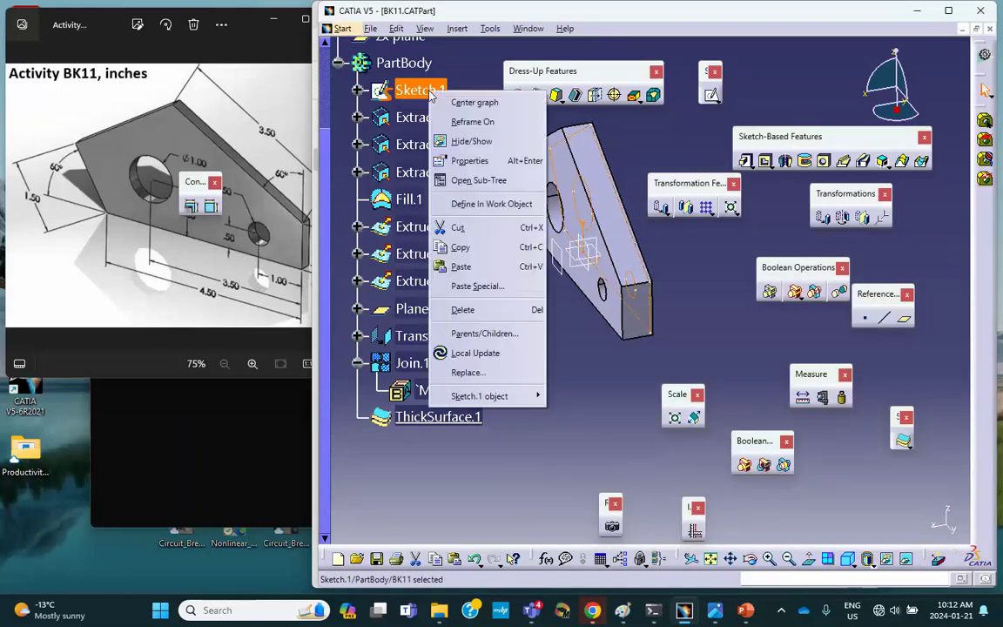
left_click(471, 141)
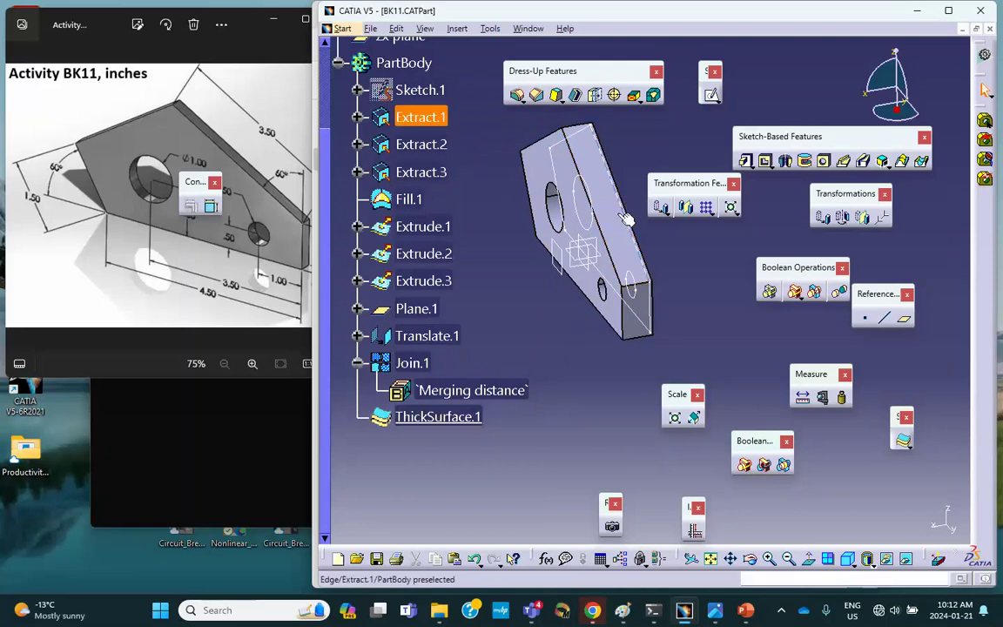
scroll(435, 270, "up", 5)
scroll(409, 279, "down", 3)
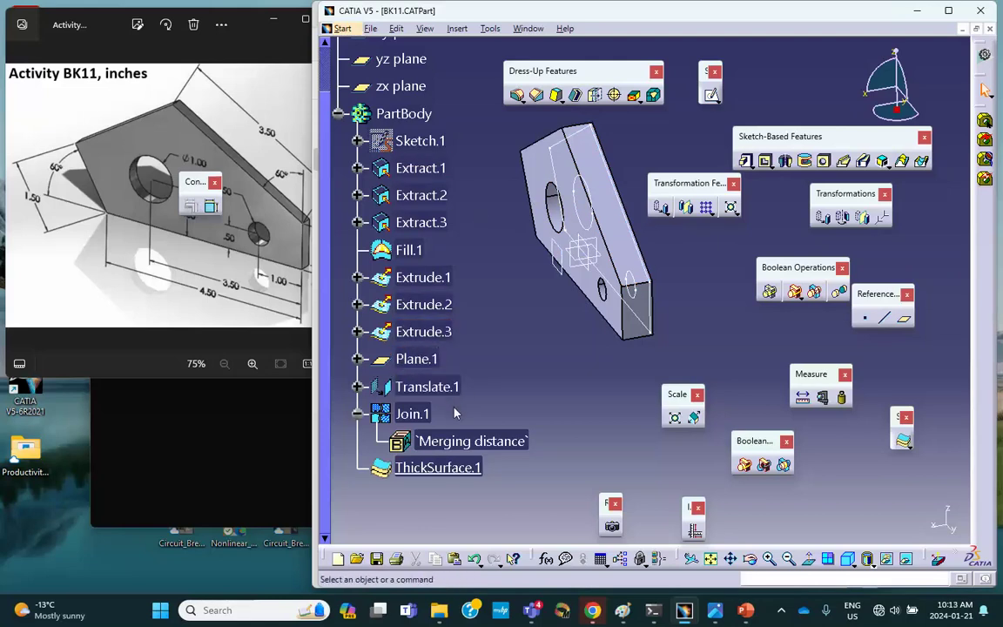
left_click(429, 170)
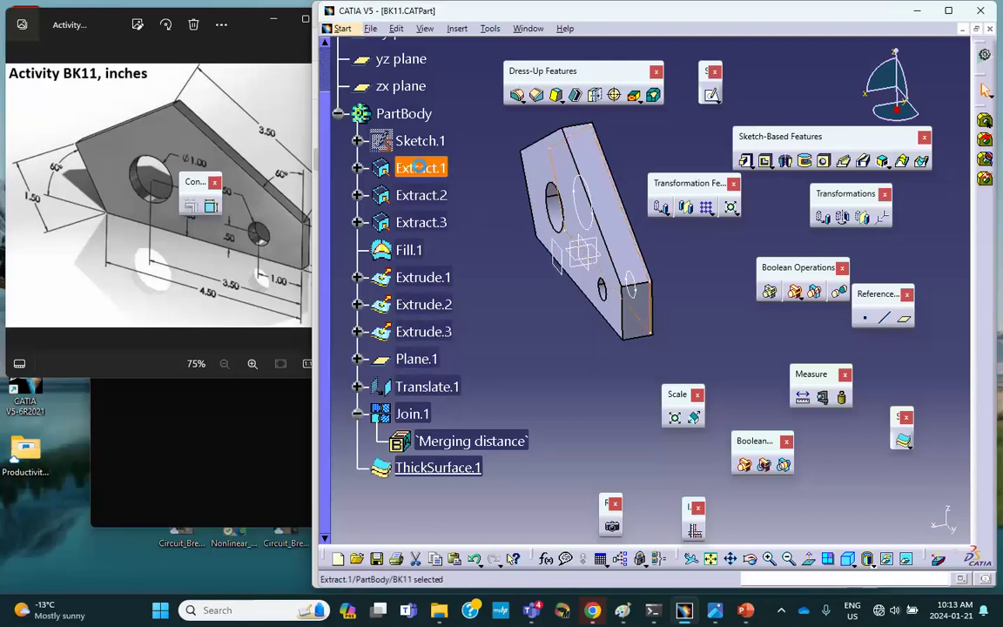
left_click(424, 224, "shift")
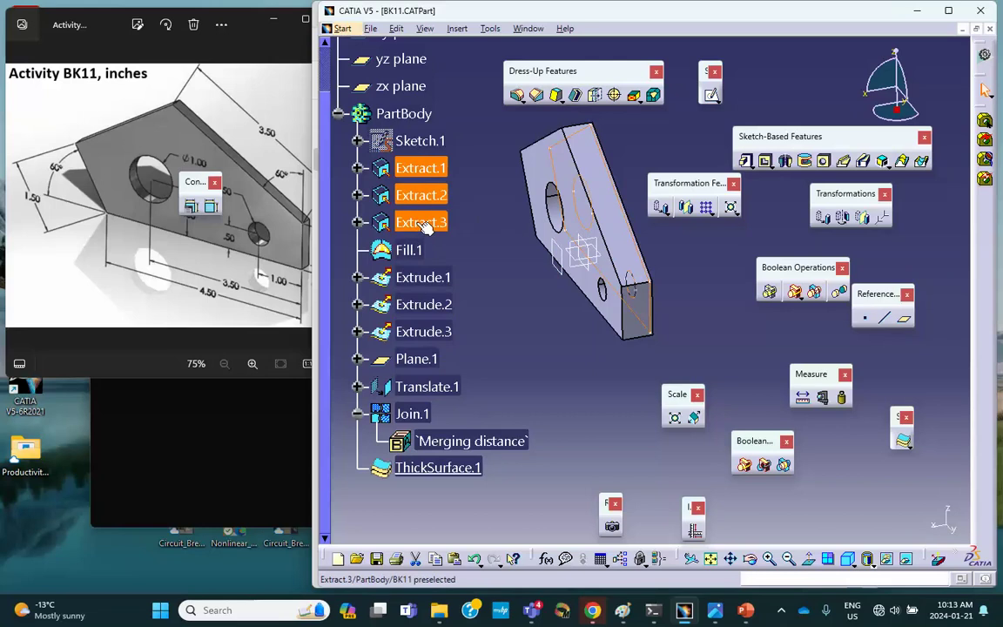
right_click(424, 225)
left_click(453, 273)
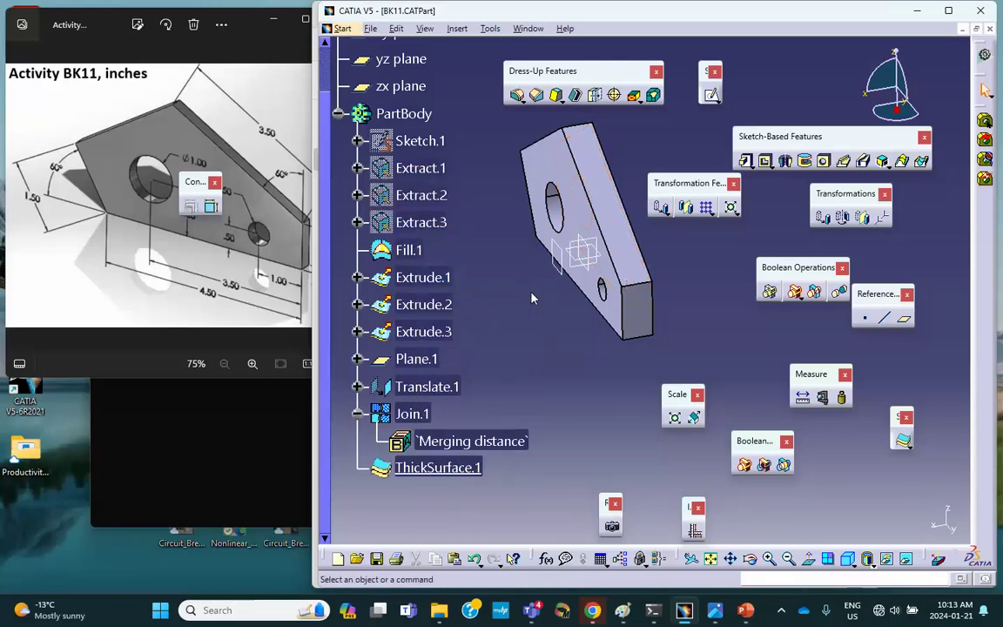
Step: Hide the xy, yz and zx reference planes together with the offset plane Plane.1
scroll(392, 225, "up", 3)
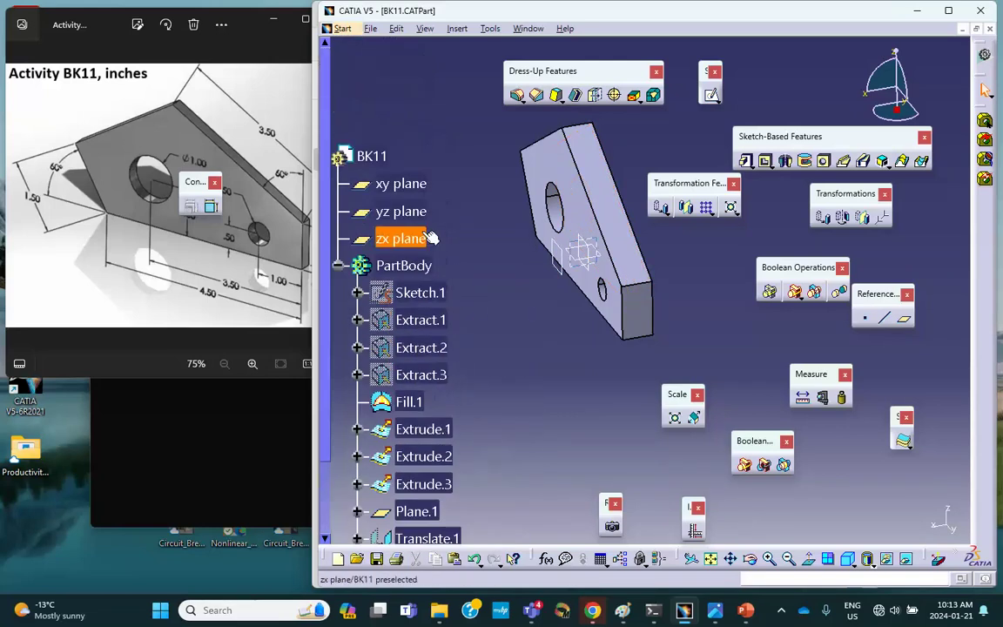
left_click(402, 181)
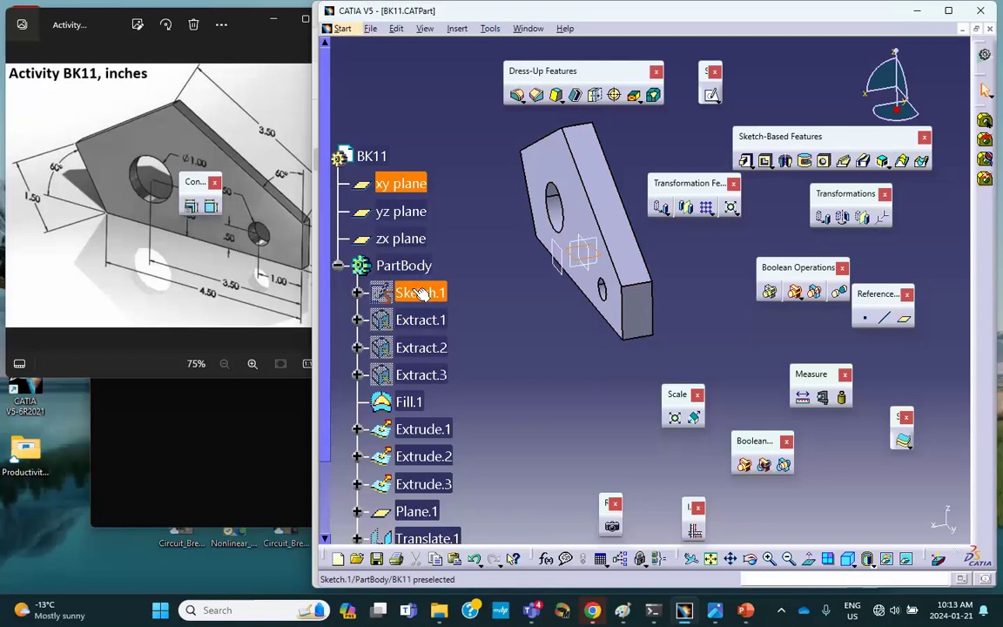
left_click(409, 240, "shift")
right_click(411, 246)
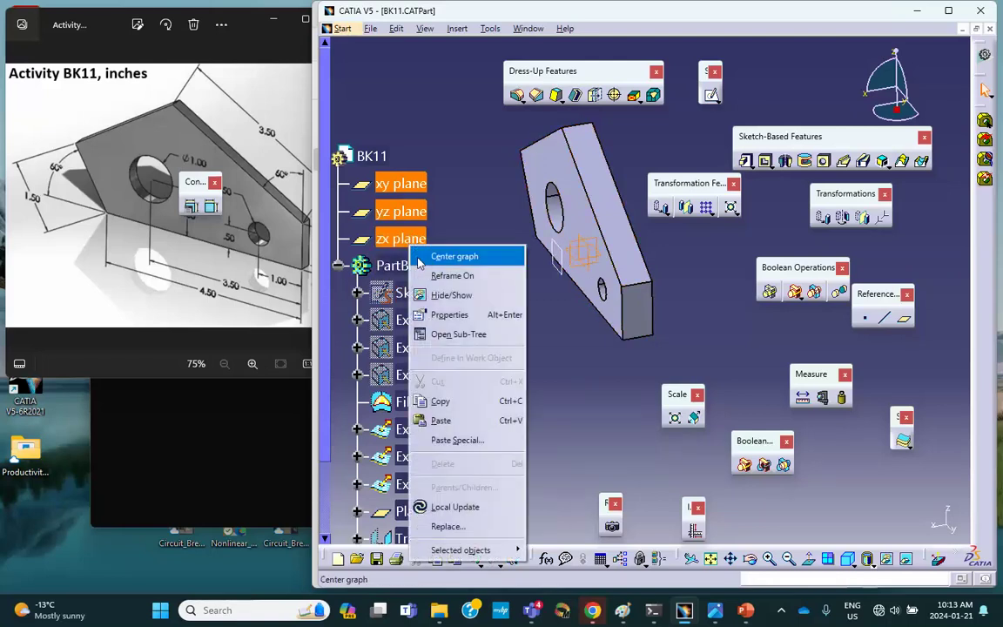
left_click(442, 297)
left_click(554, 270)
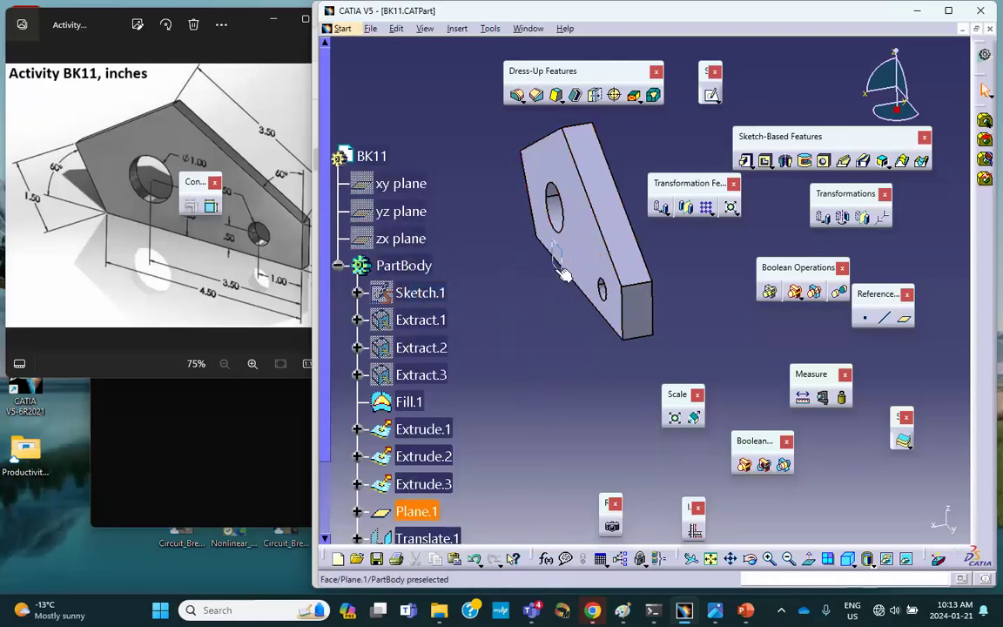
right_click(557, 275)
left_click(569, 316)
middle_click_drag(569, 317, 562, 294)
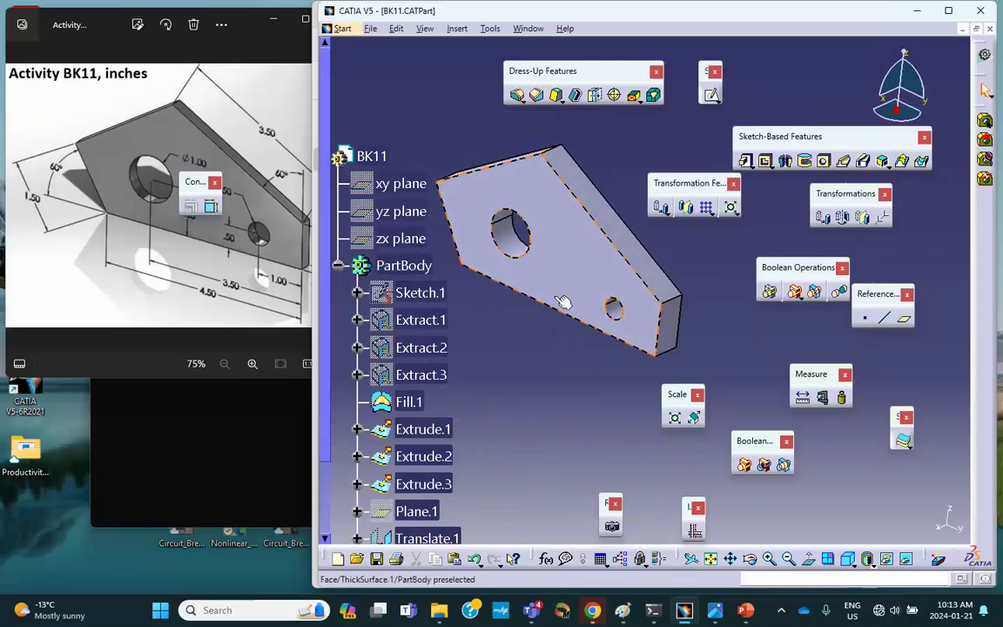
scroll(464, 368, "down", 3)
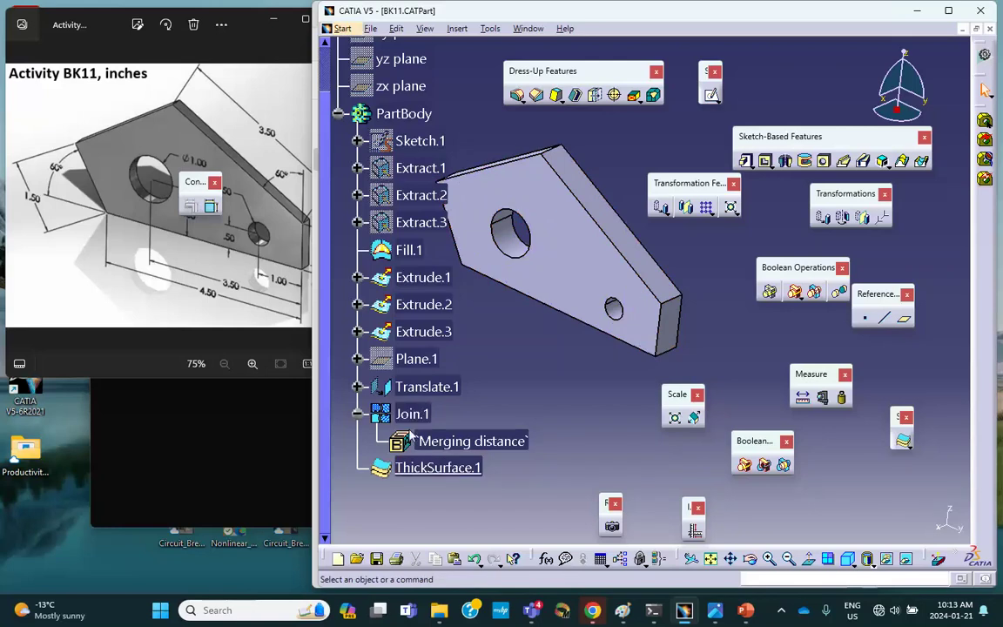
scroll(397, 271, "up", 5)
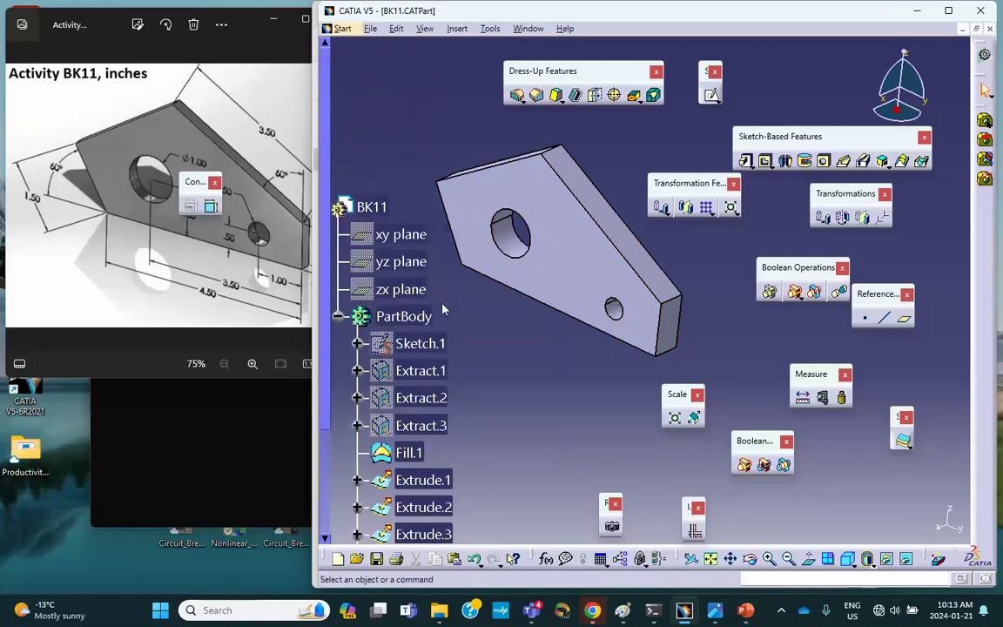
Step: Hide ThickSurface.1 to inspect the joined surface underneath, and show it again
scroll(403, 250, "down", 2)
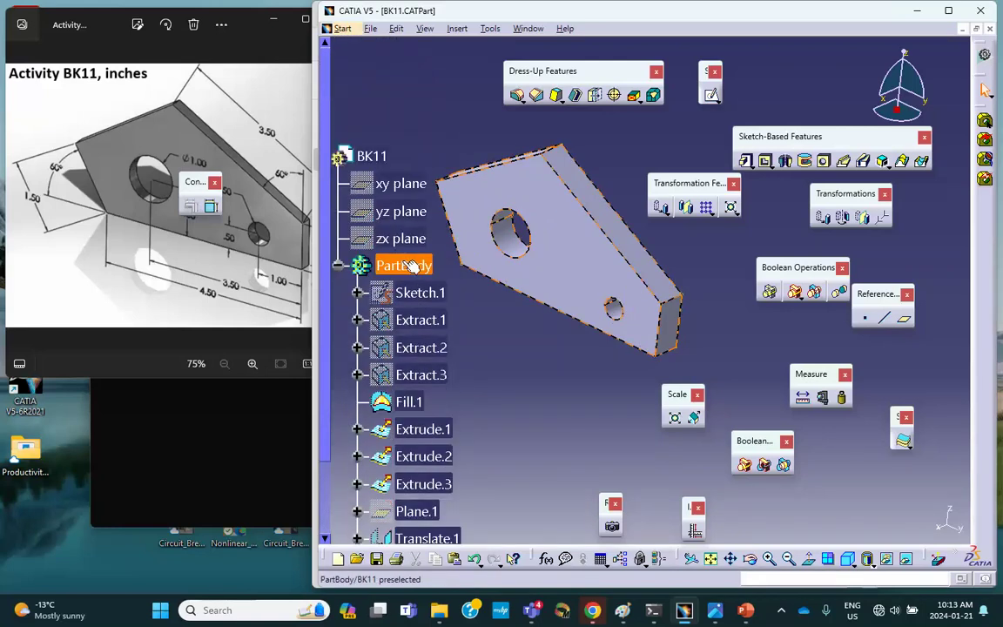
scroll(415, 323, "down", 6)
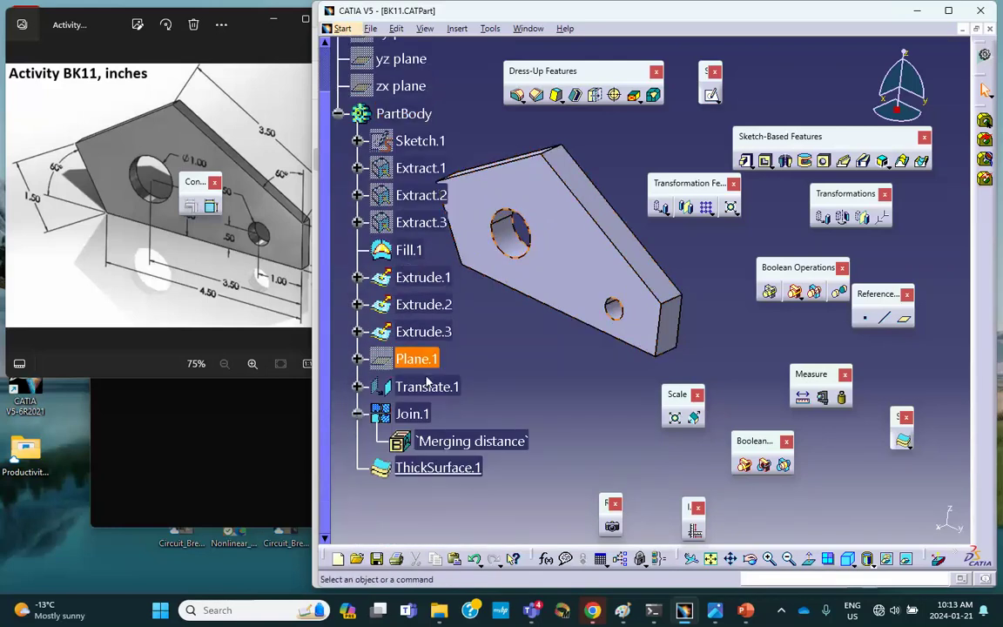
right_click(440, 470)
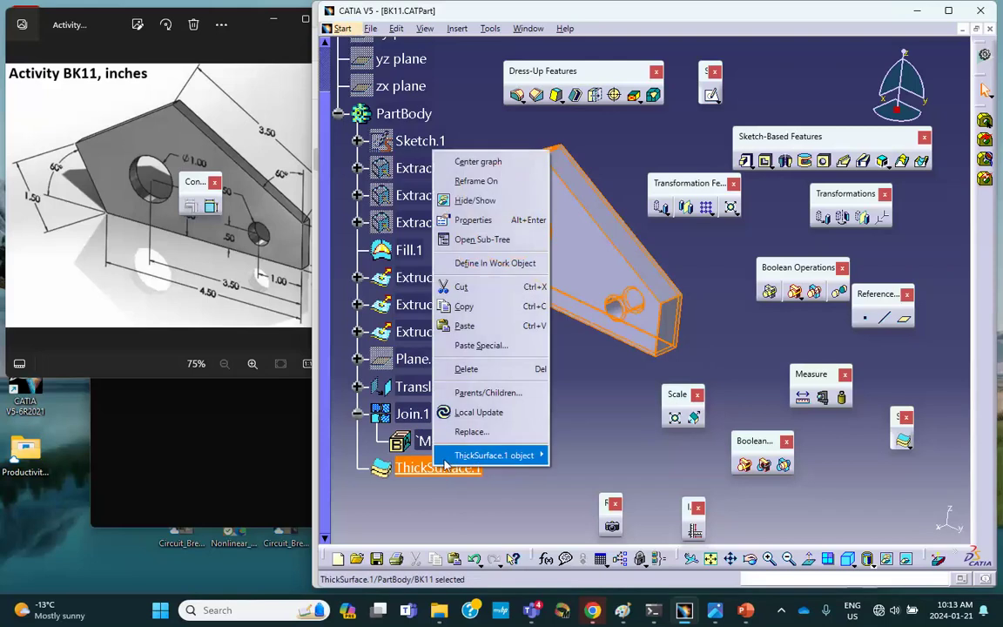
left_click(485, 202)
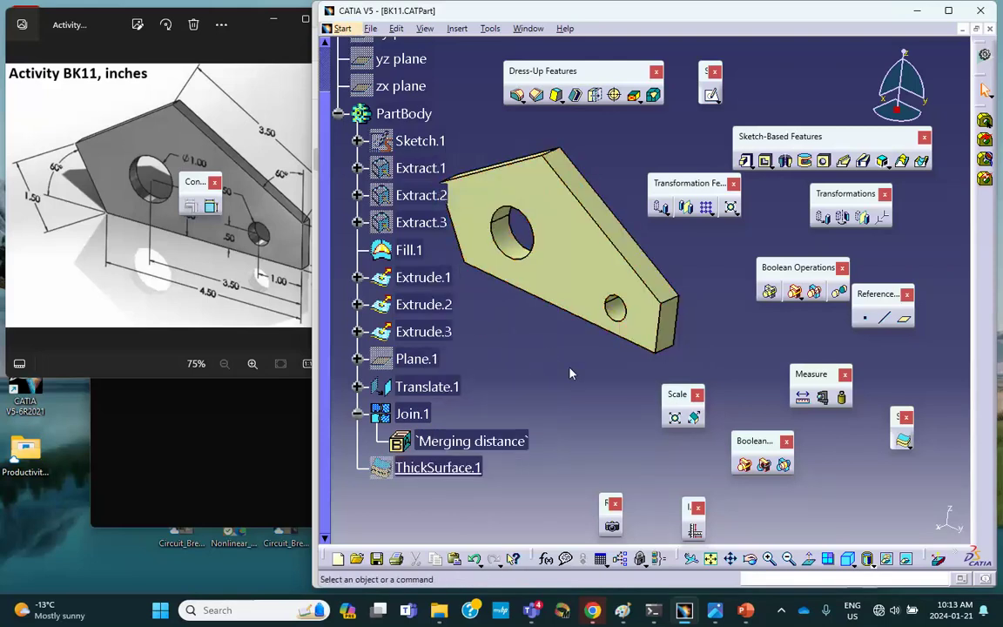
right_click(449, 473)
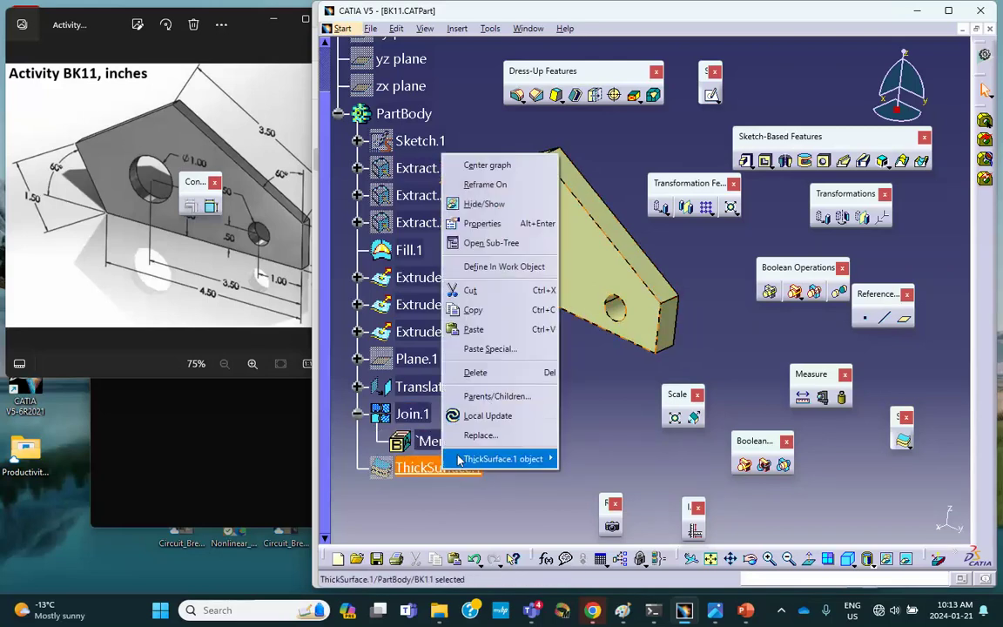
left_click(510, 206)
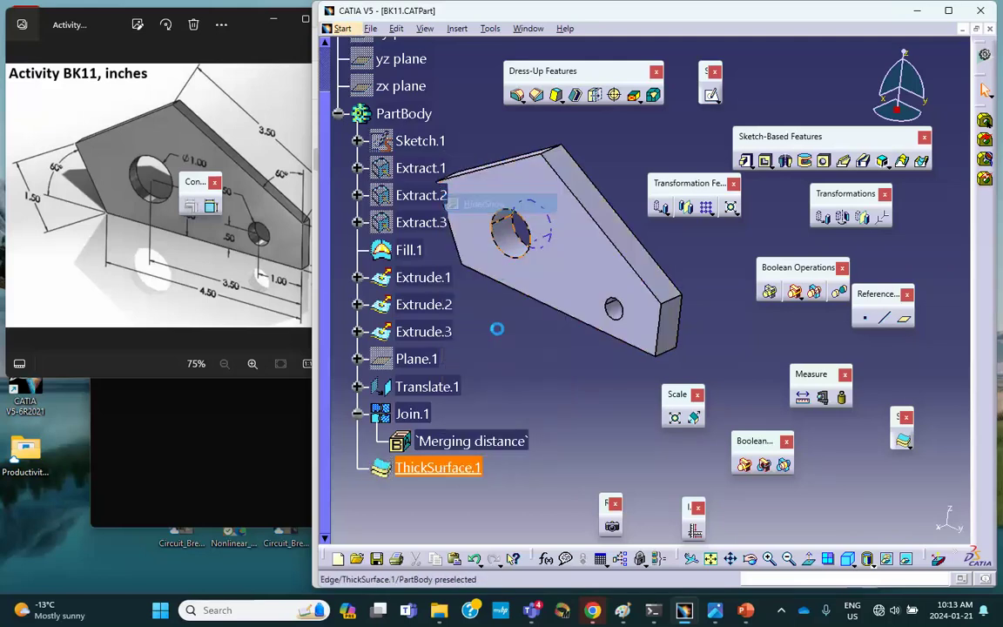
Step: Consult the BK11 reference drawing and set the Limit 1 dimension of Extrude.1, the outer profile surface, to 0.25 in
scroll(558, 379, "up", 2)
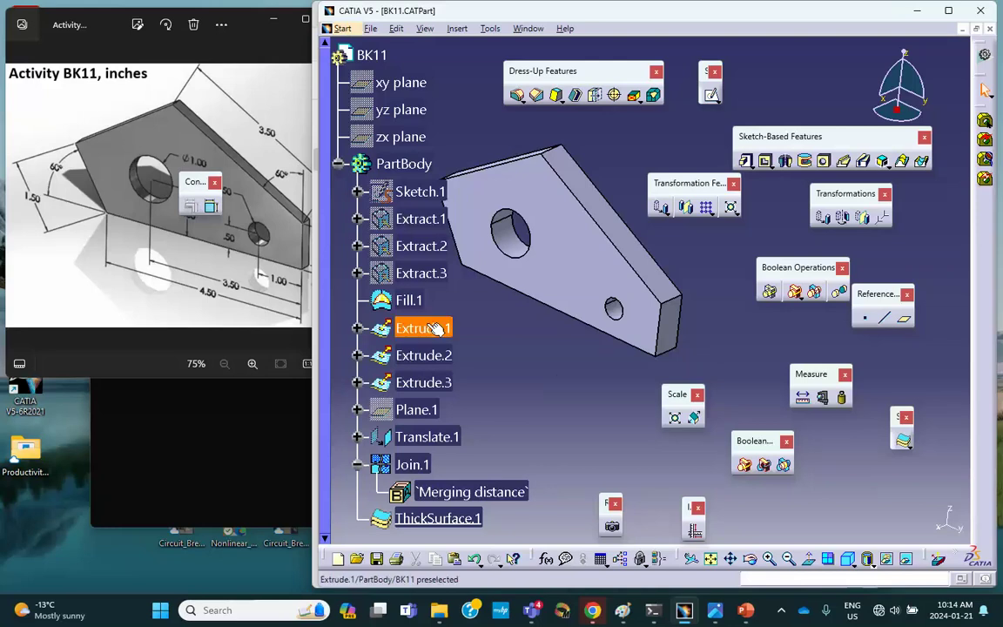
left_click(310, 276)
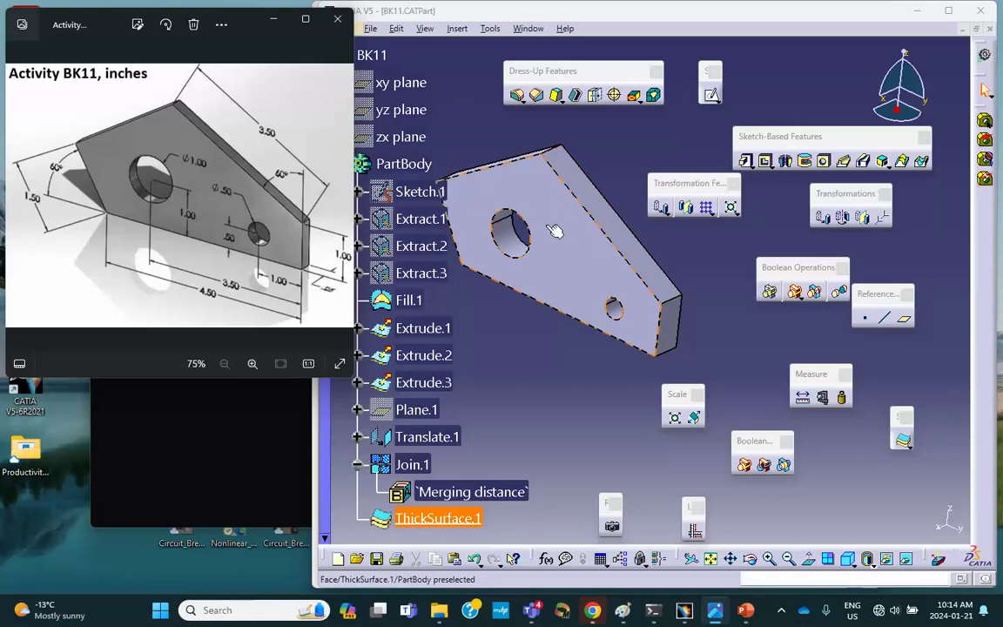
middle_click_drag(419, 310, 436, 315)
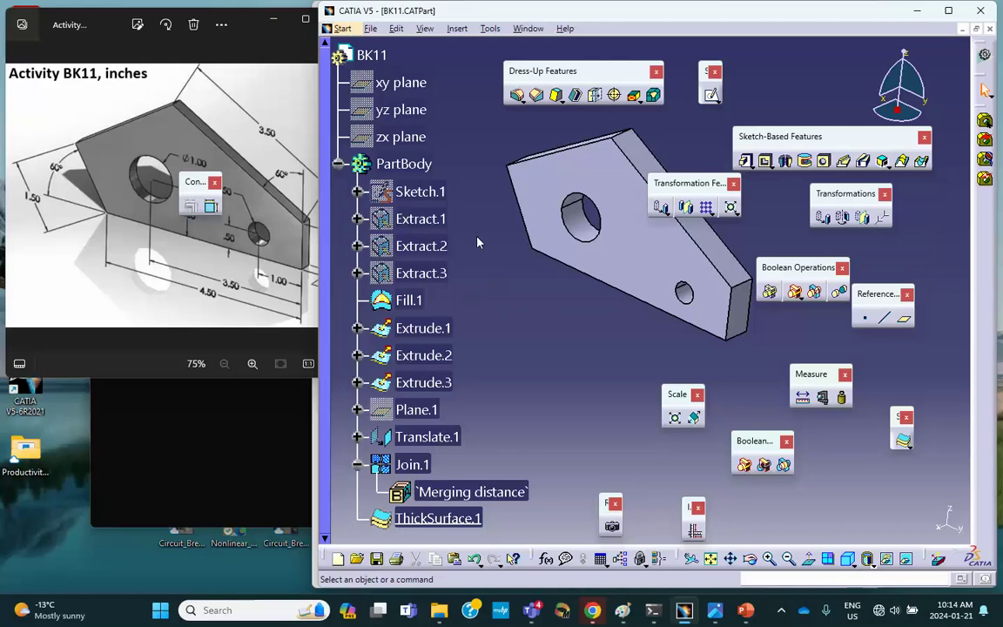
scroll(429, 252, "down", 2)
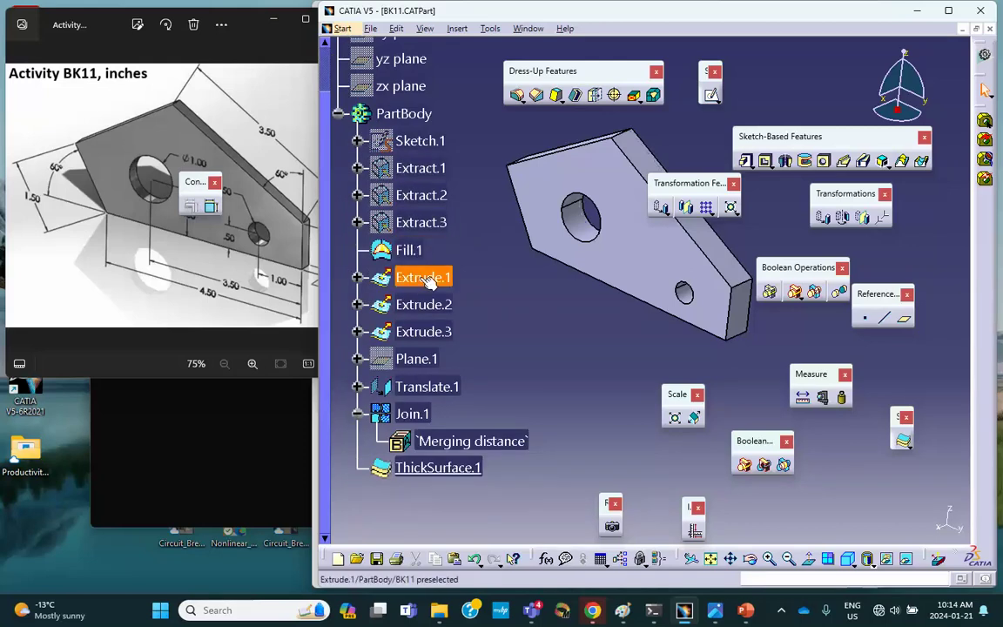
double_click(426, 278)
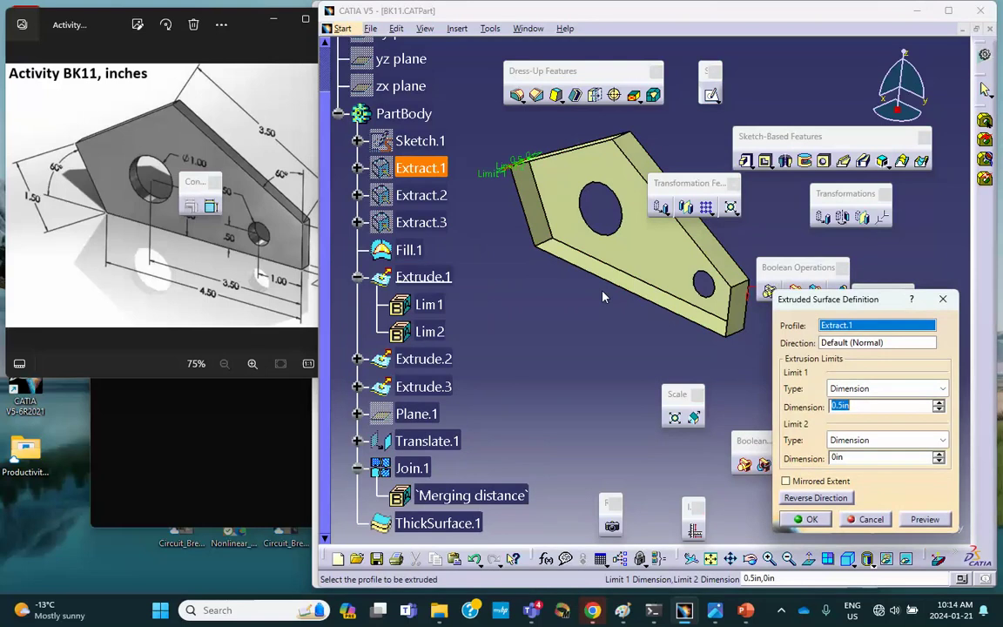
double_click(859, 405)
key("BackSpace")
type("25")
key("Return")
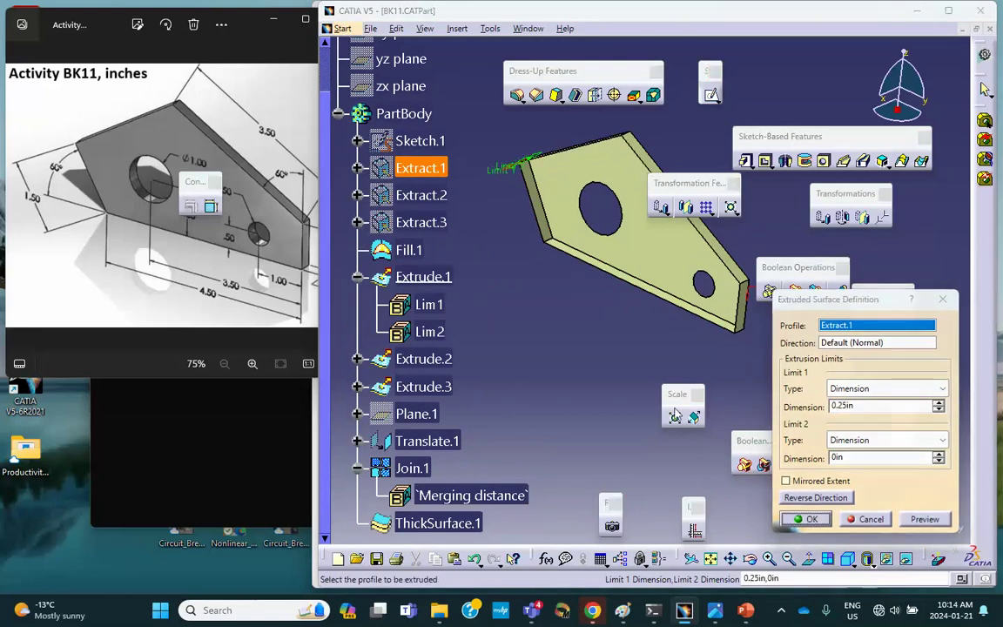
left_click(777, 335)
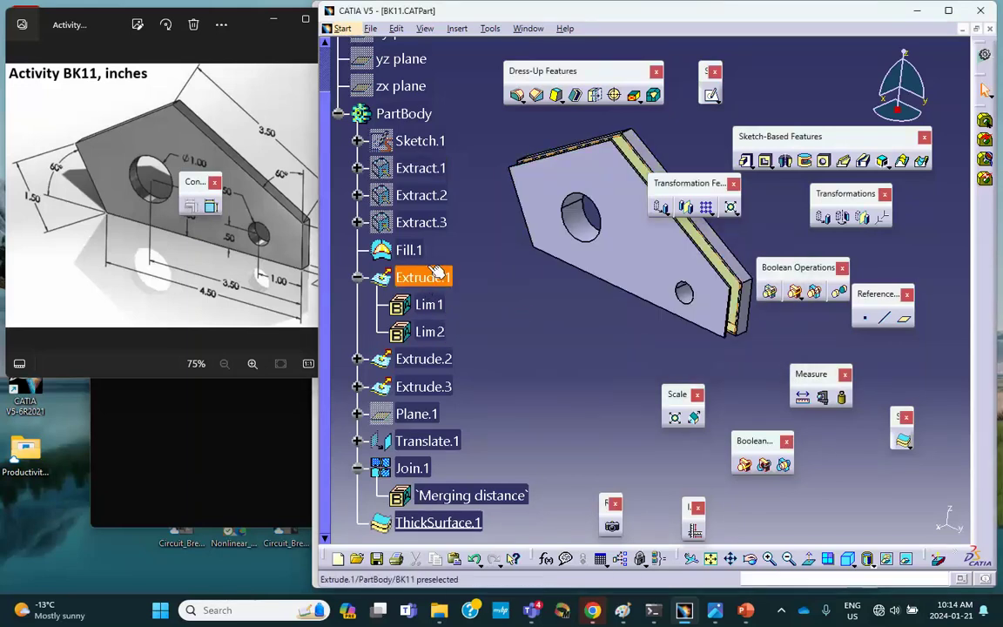
Step: Set the Limit 1 dimension of Extrude.2, the large hole's surface, to 0.25 in and accept the direction warning
double_click(429, 356)
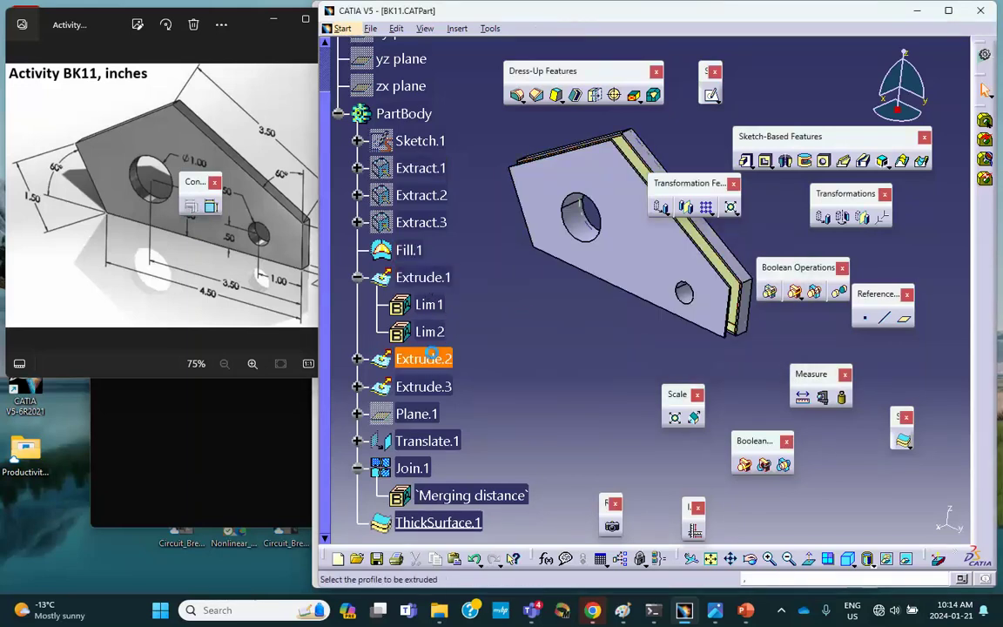
type(".25")
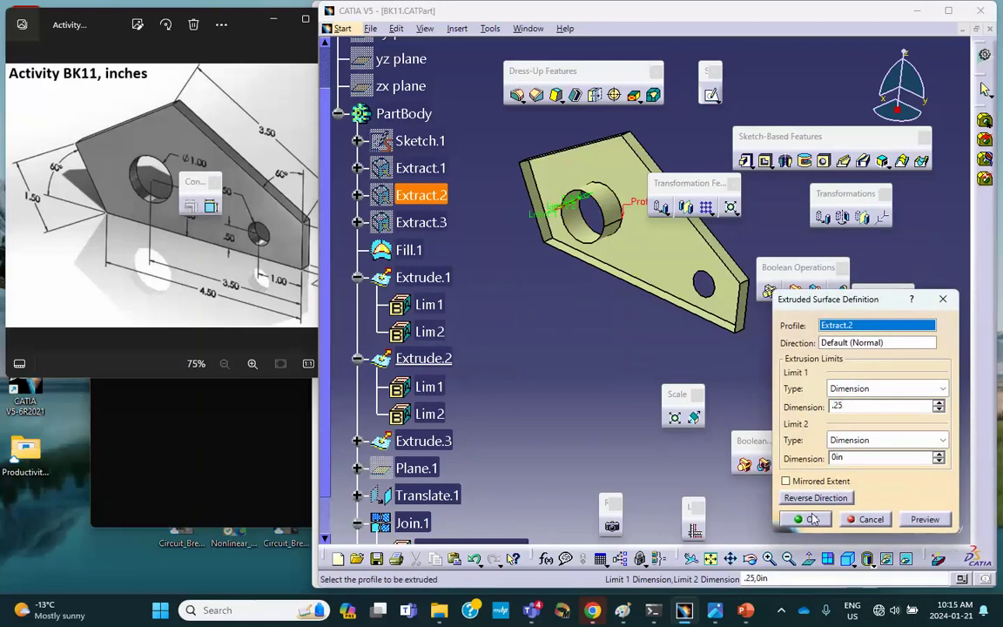
left_click(813, 519)
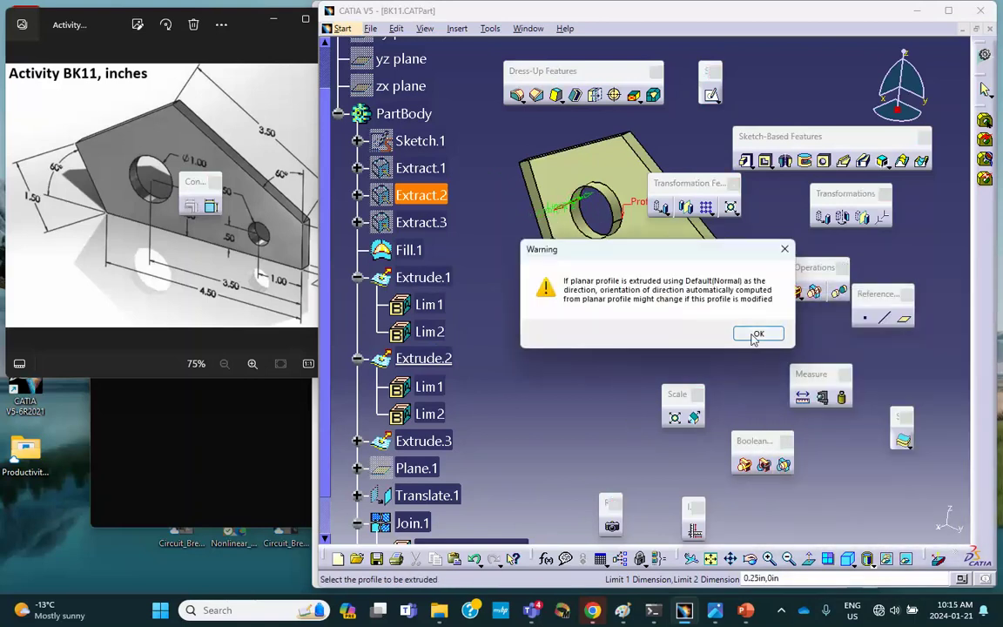
left_click(755, 336)
Step: Set the Limit 1 dimension of Extrude.3, the small hole's surface, to 0.25 in, accepting the update error and direction warning
left_click(420, 339)
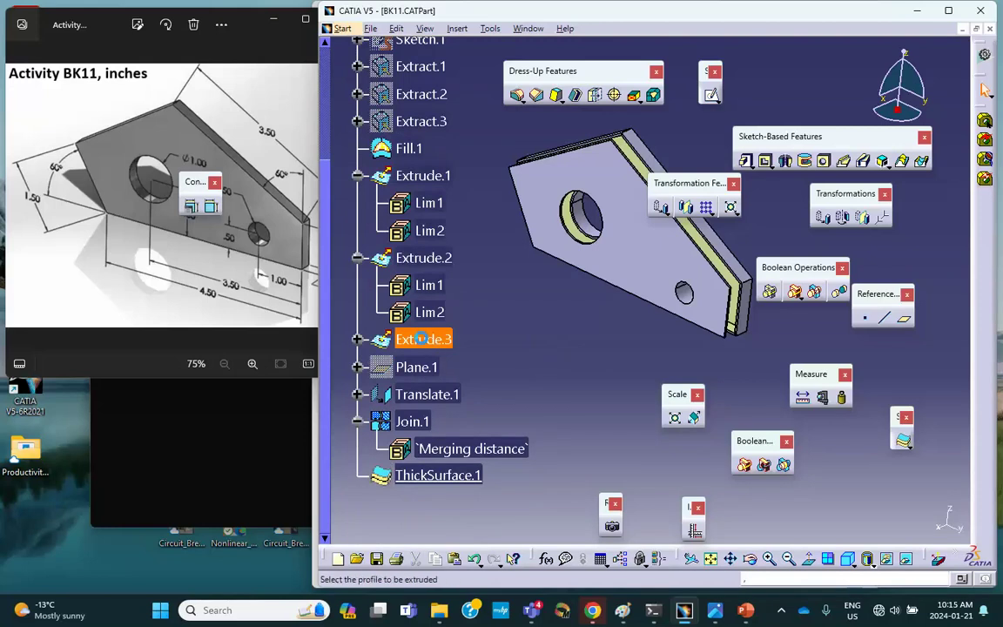
double_click(420, 340)
type(".25")
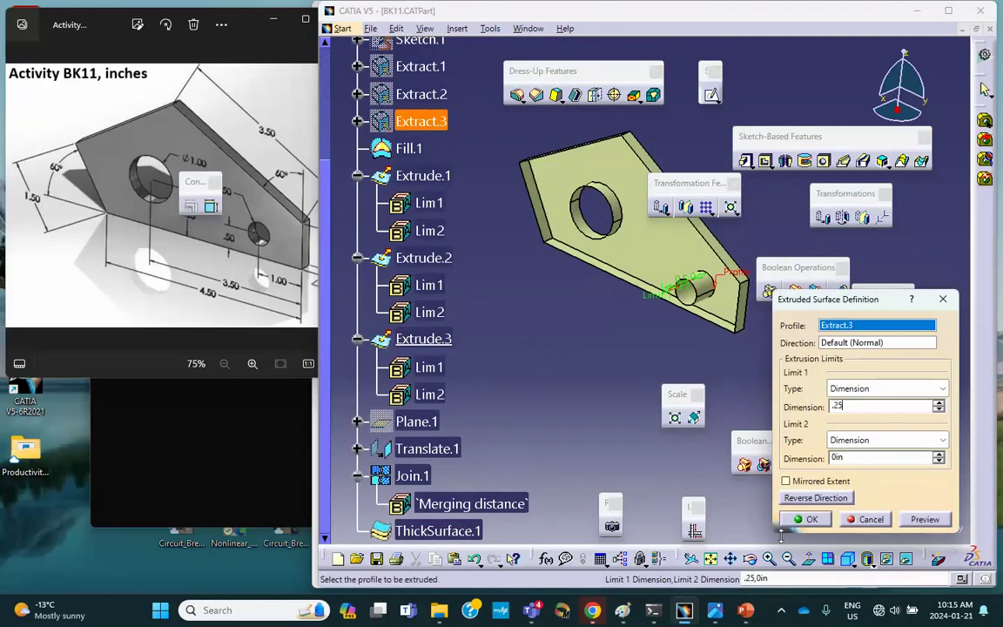
left_click(807, 519)
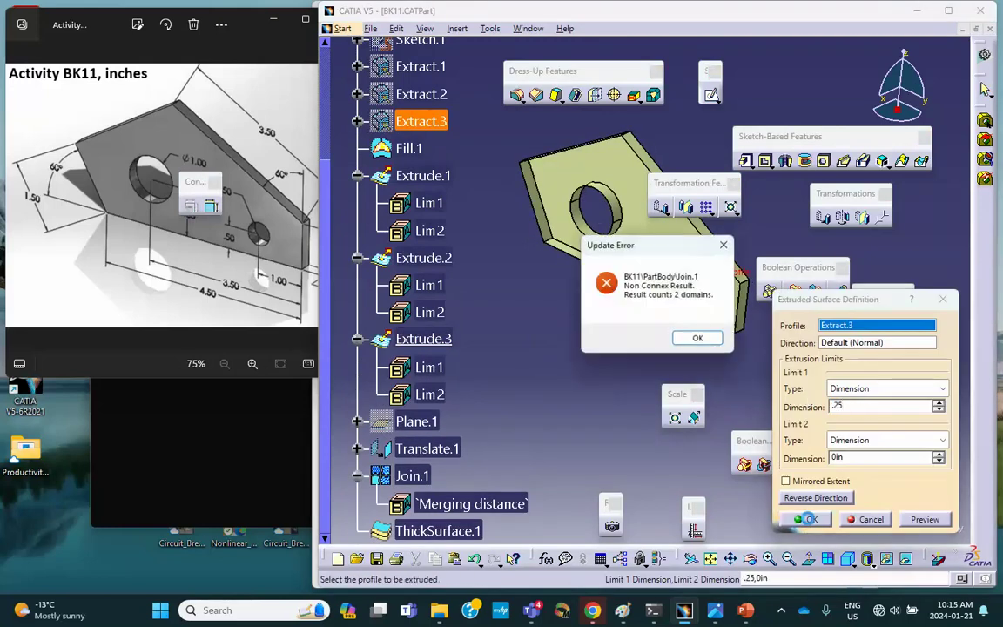
left_click(699, 340)
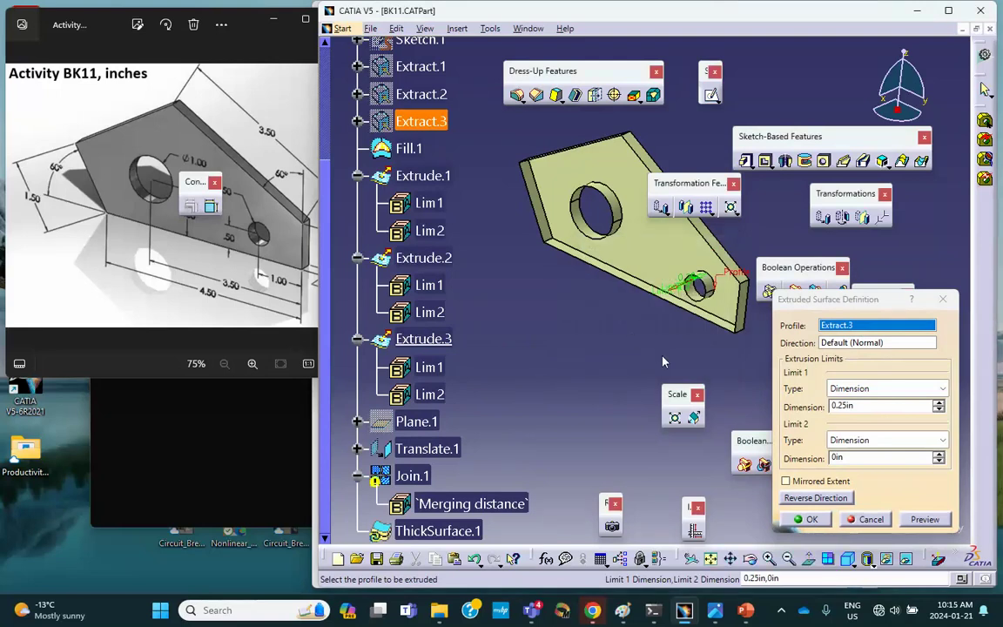
left_click(811, 519)
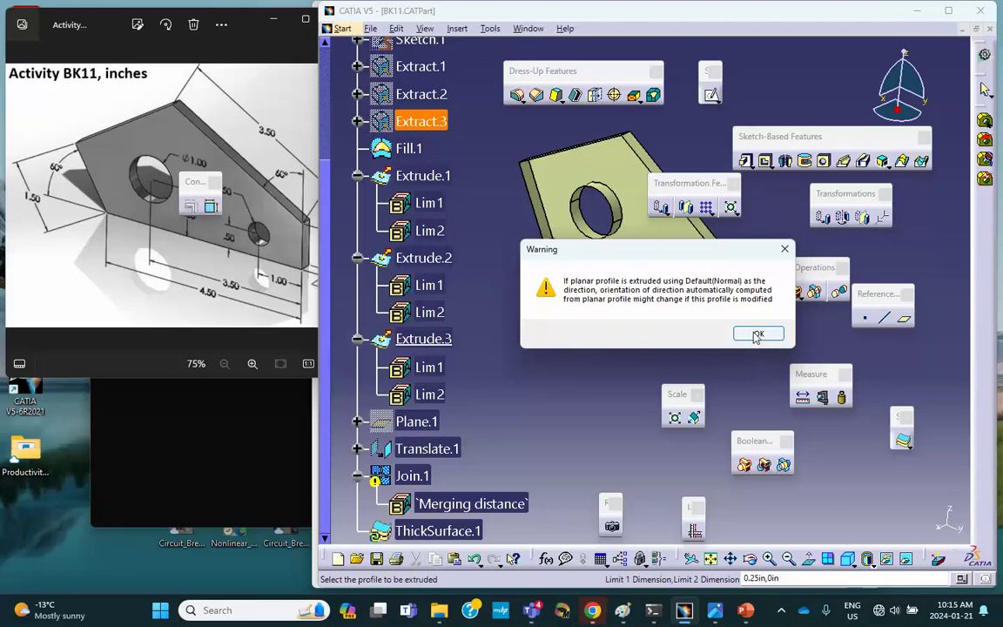
left_click(750, 333)
left_click(670, 485)
Step: Set the distance of Translate.1, the offset copy of Fill.1, to 0.25 in
middle_click_drag(603, 354, 600, 355)
scroll(483, 325, "down", 1)
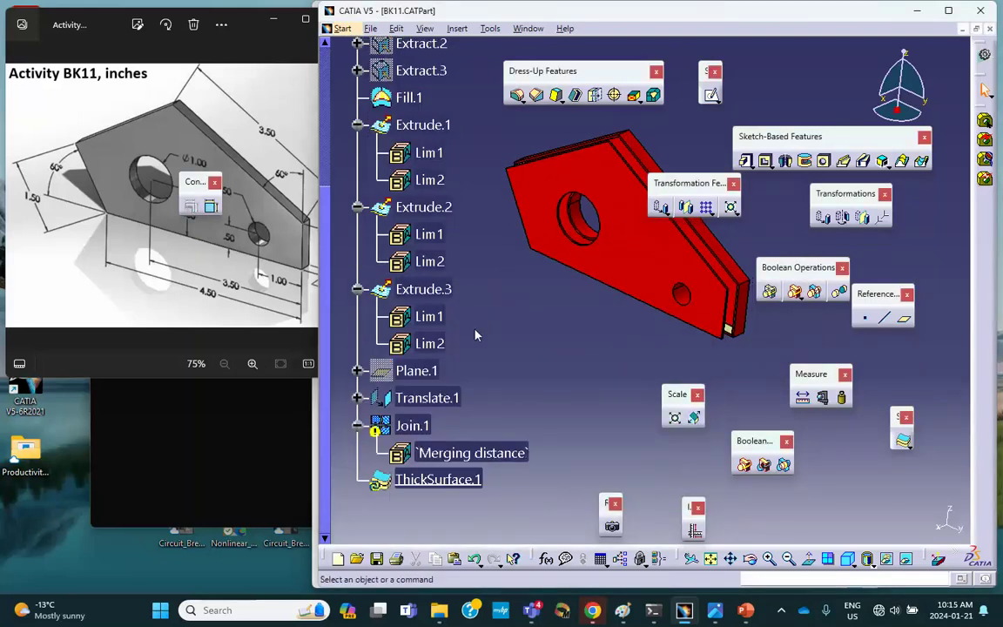
left_click(426, 426)
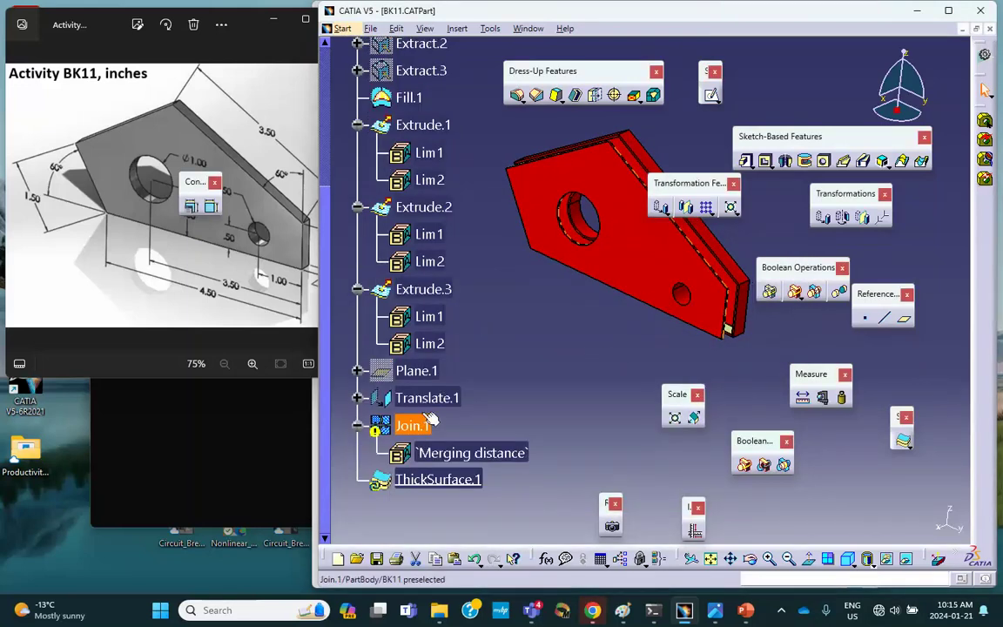
double_click(426, 398)
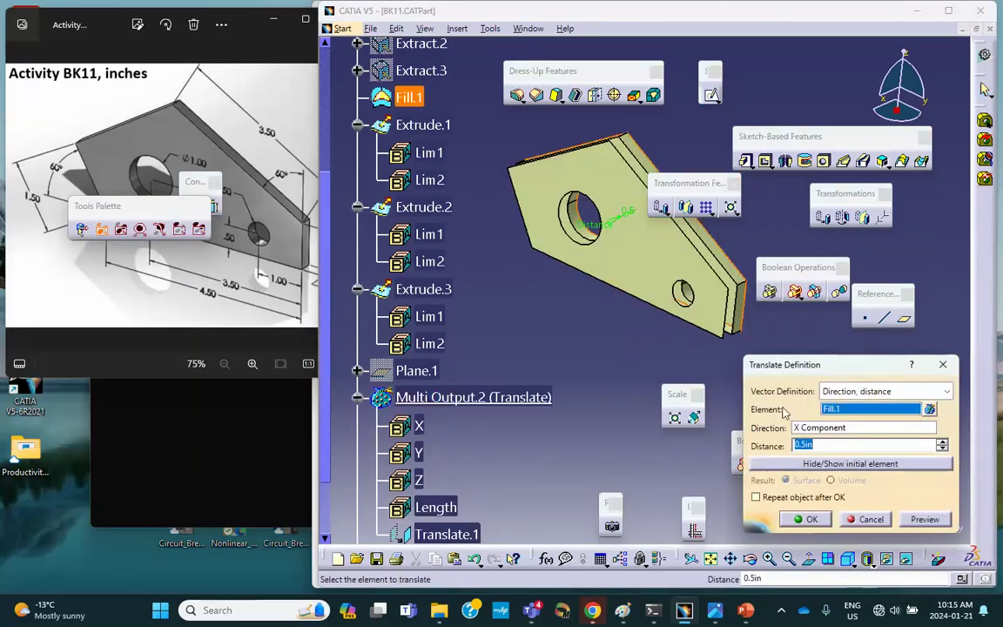
key("BackSpace")
type(".25")
left_click(805, 518)
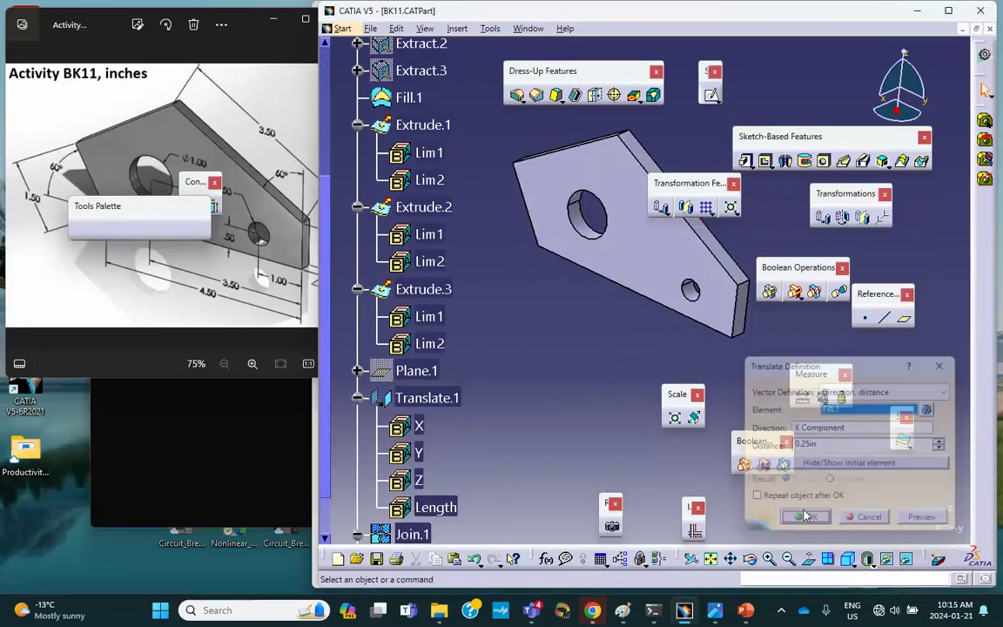
middle_click_drag(534, 310, 518, 366)
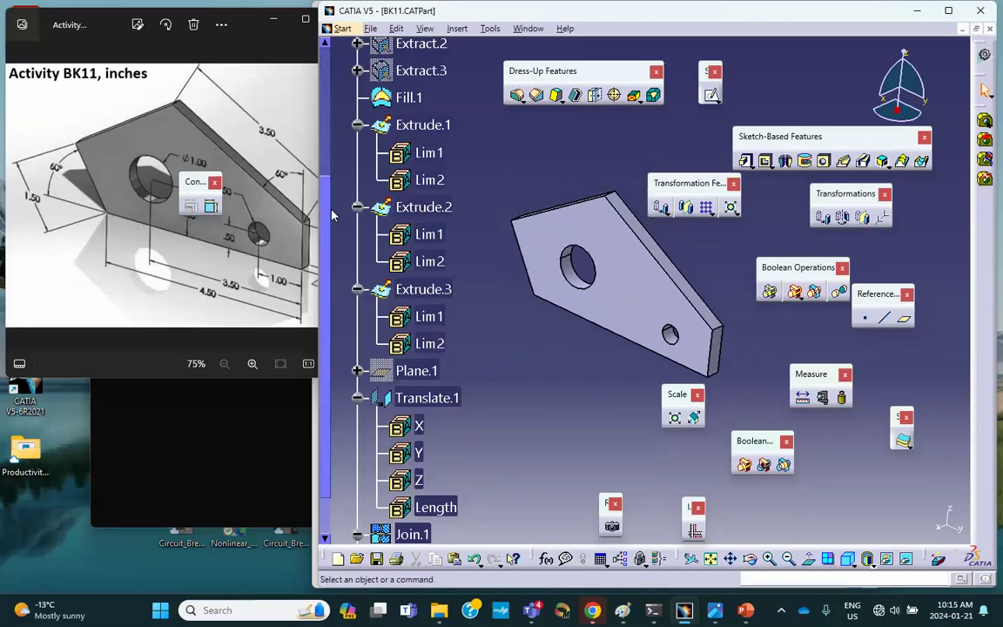
left_click(782, 611)
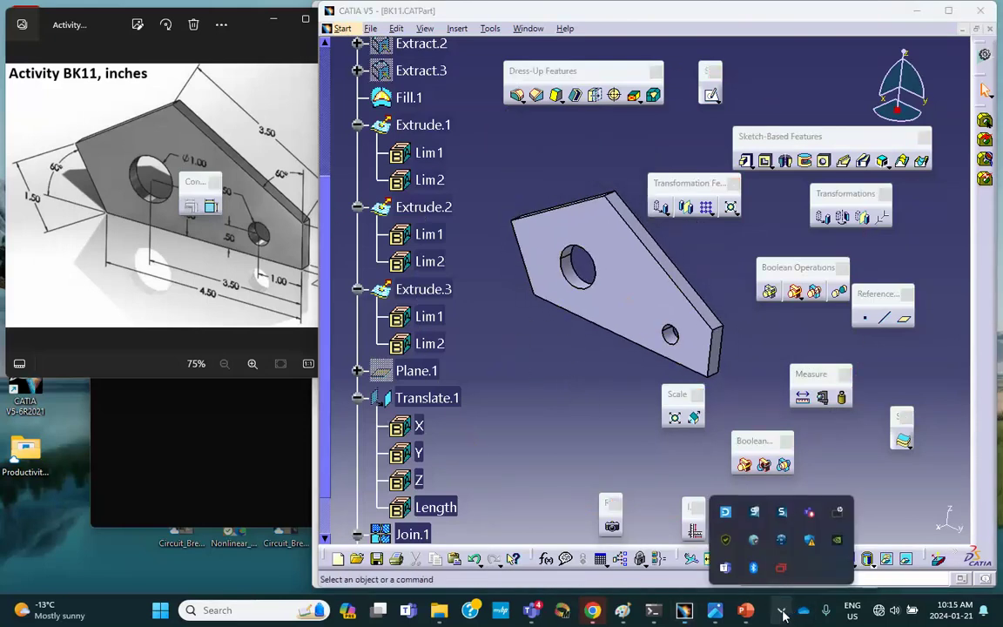